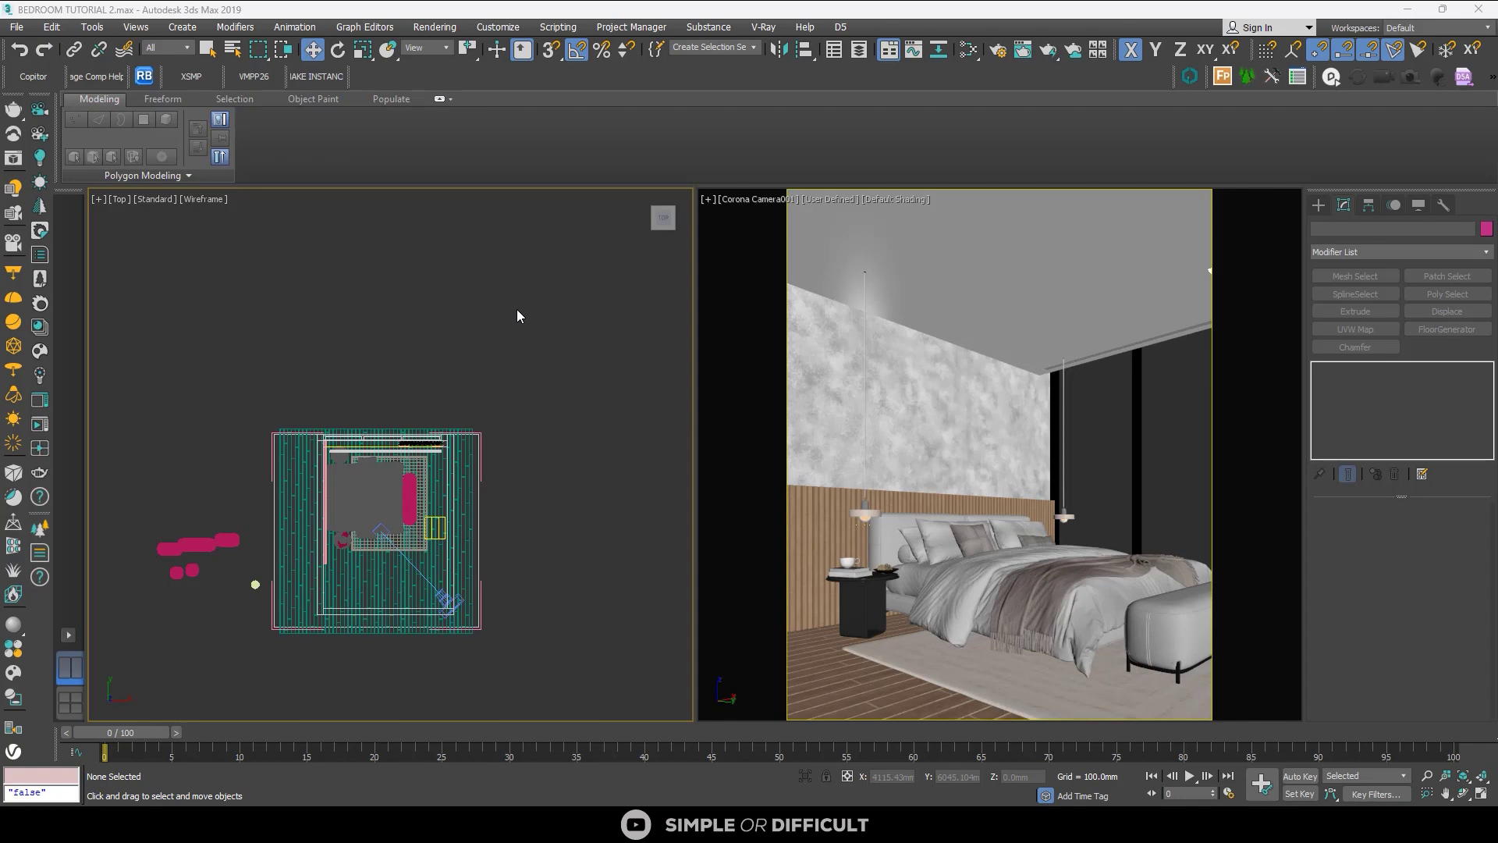
- Start the Corona interactive render of the bedroom camera view and open the render settings
{"action": "right_click", "coordinate": [516, 312]}
{"action": "left_click", "coordinate": [490, 281]}
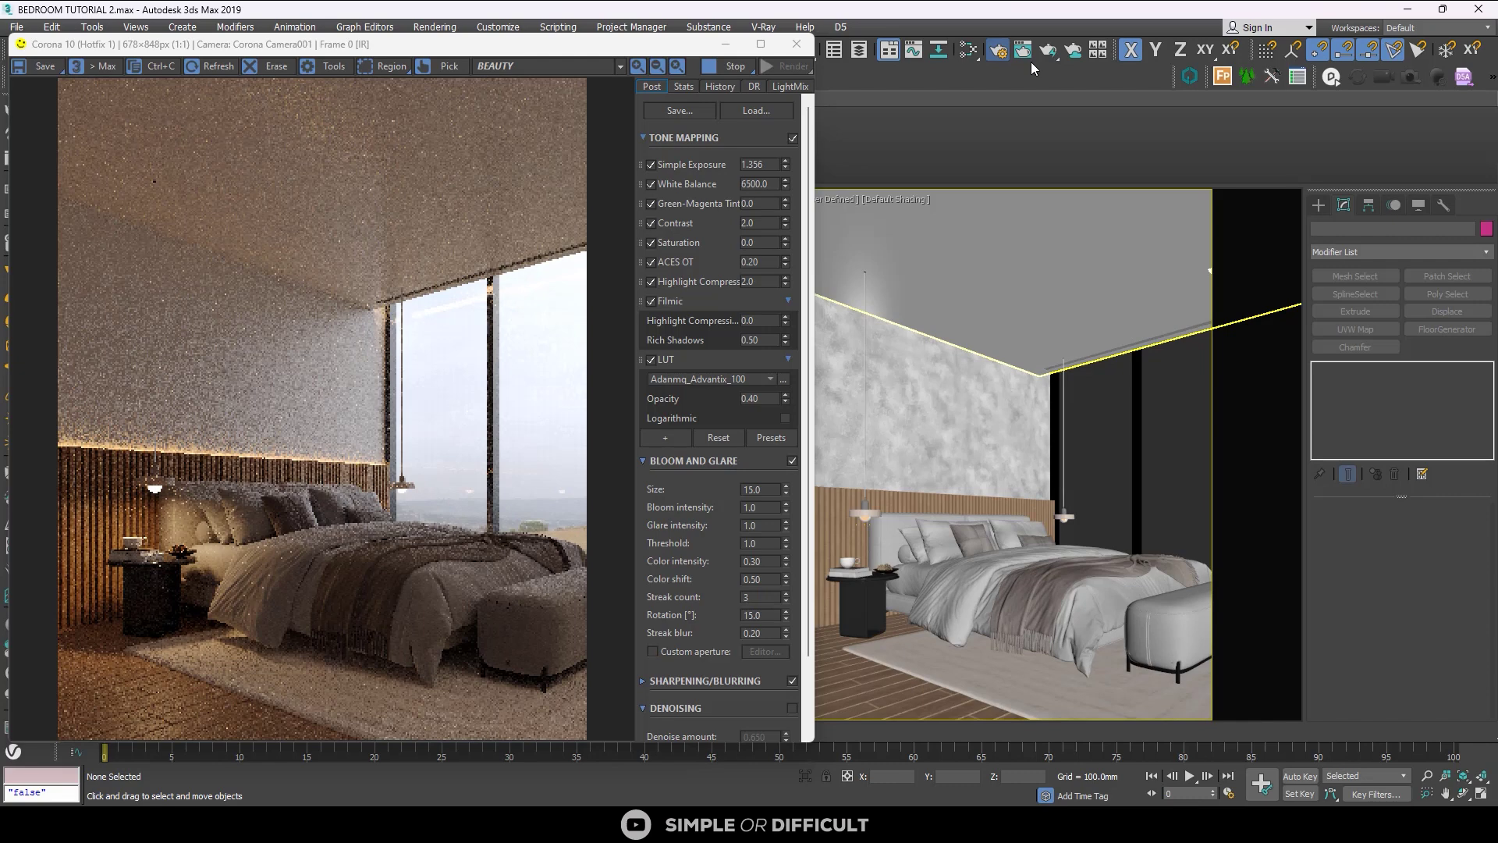
{"action": "key", "text": "F10"}
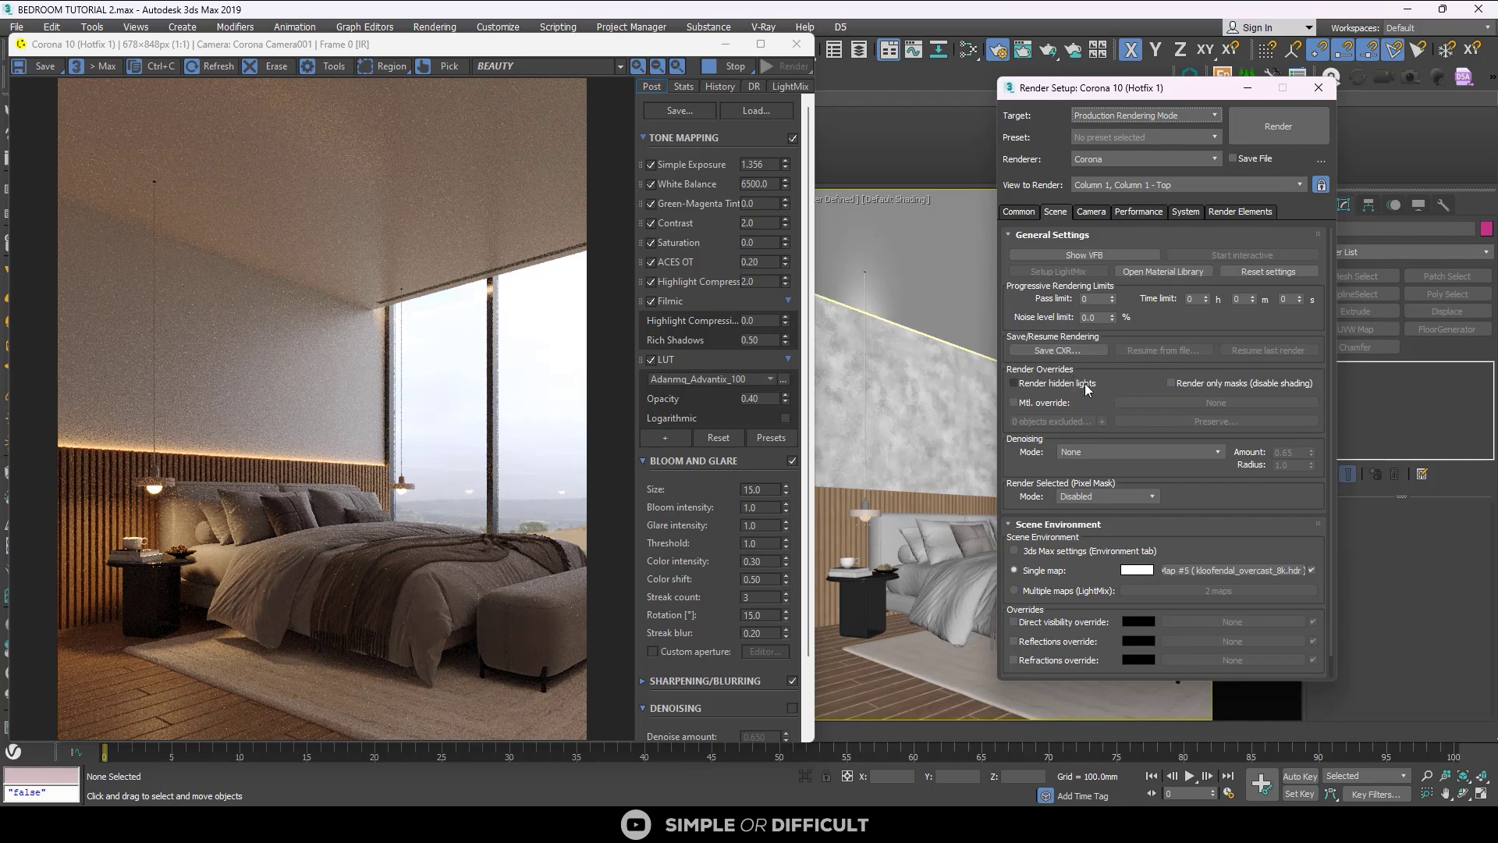
- Enable the material override for the scene and assign a new CoronaLegacyMtl to it
{"action": "left_click", "coordinate": [1015, 402]}
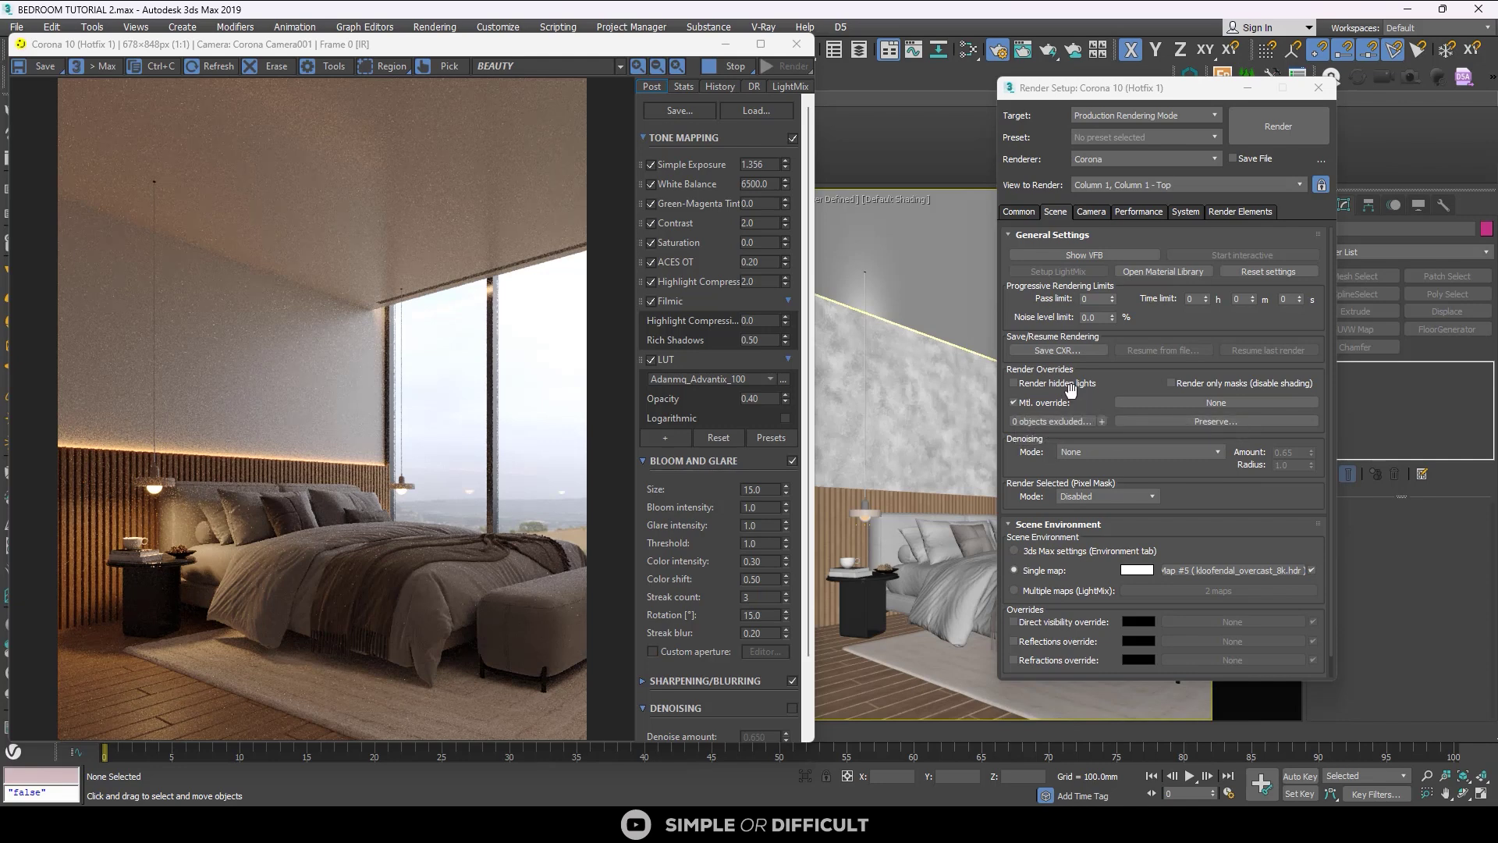
{"action": "left_click", "coordinate": [1167, 400]}
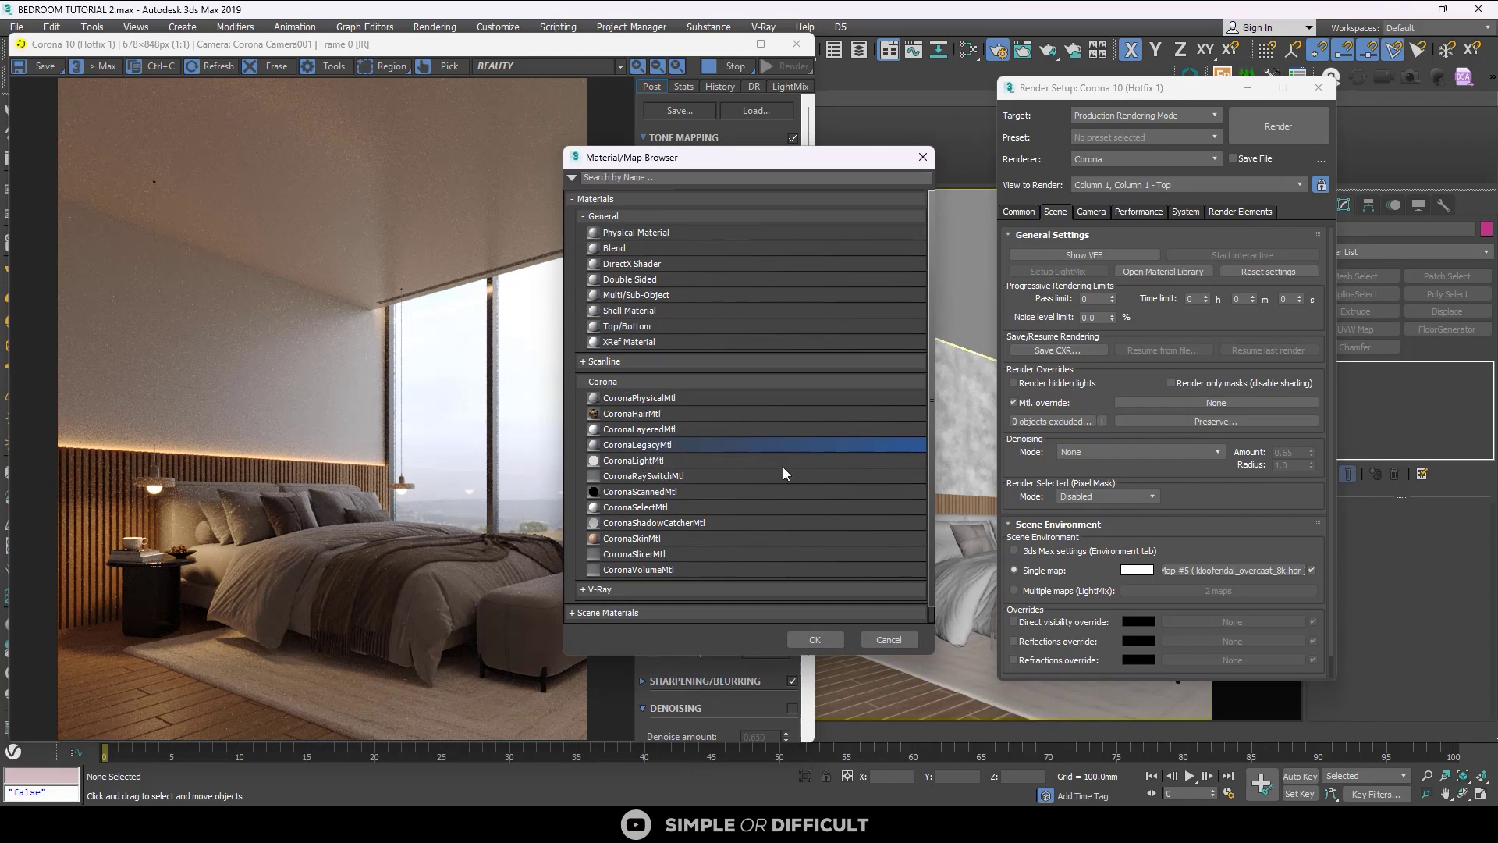
{"action": "left_click", "coordinate": [816, 639]}
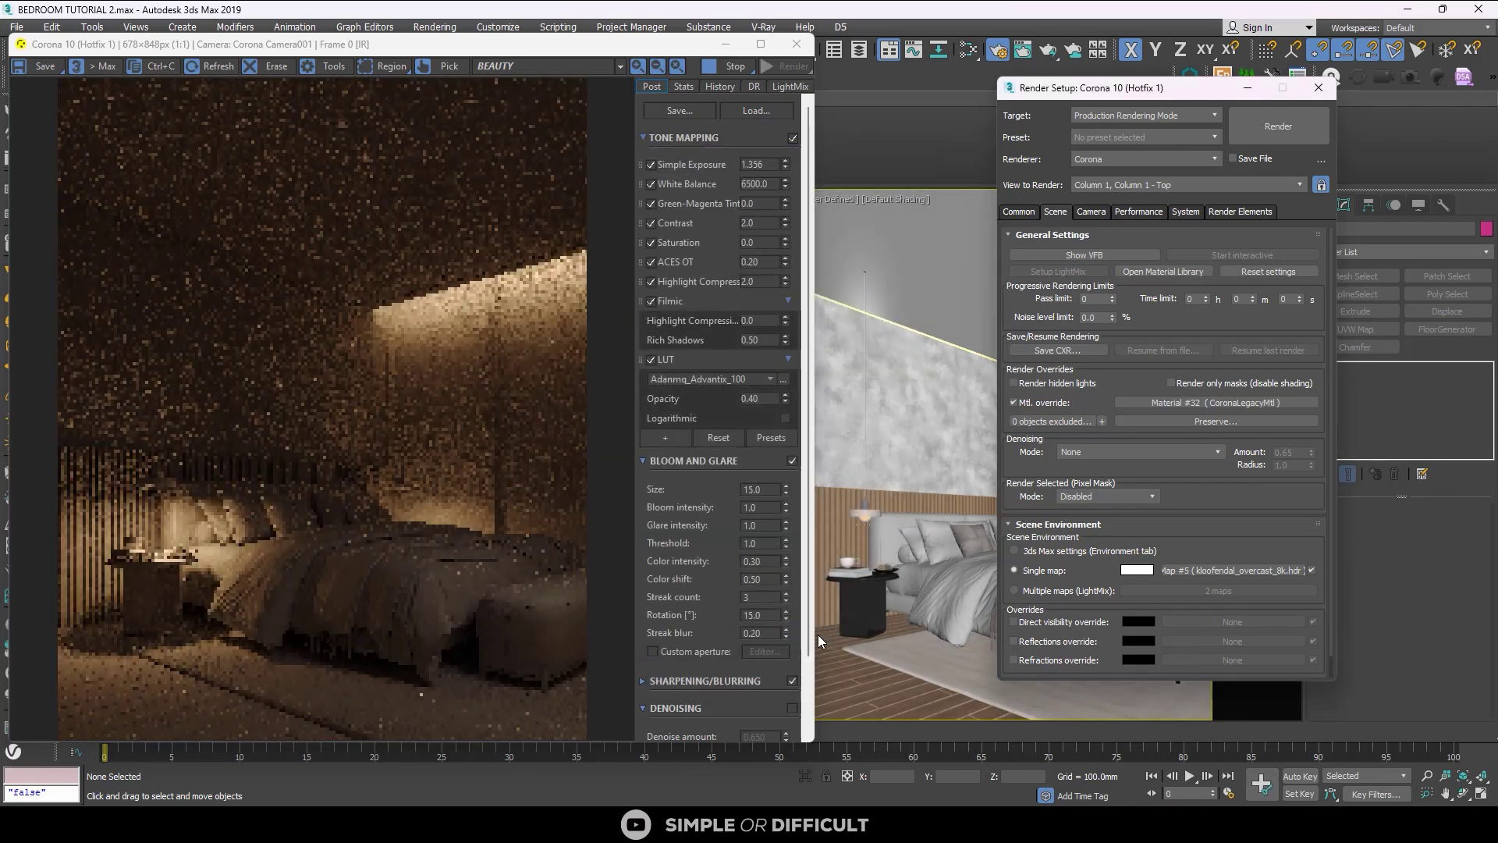
- Enlarge the render window and examine the overridden bedroom render up close and as a whole
{"action": "left_click", "coordinate": [761, 44]}
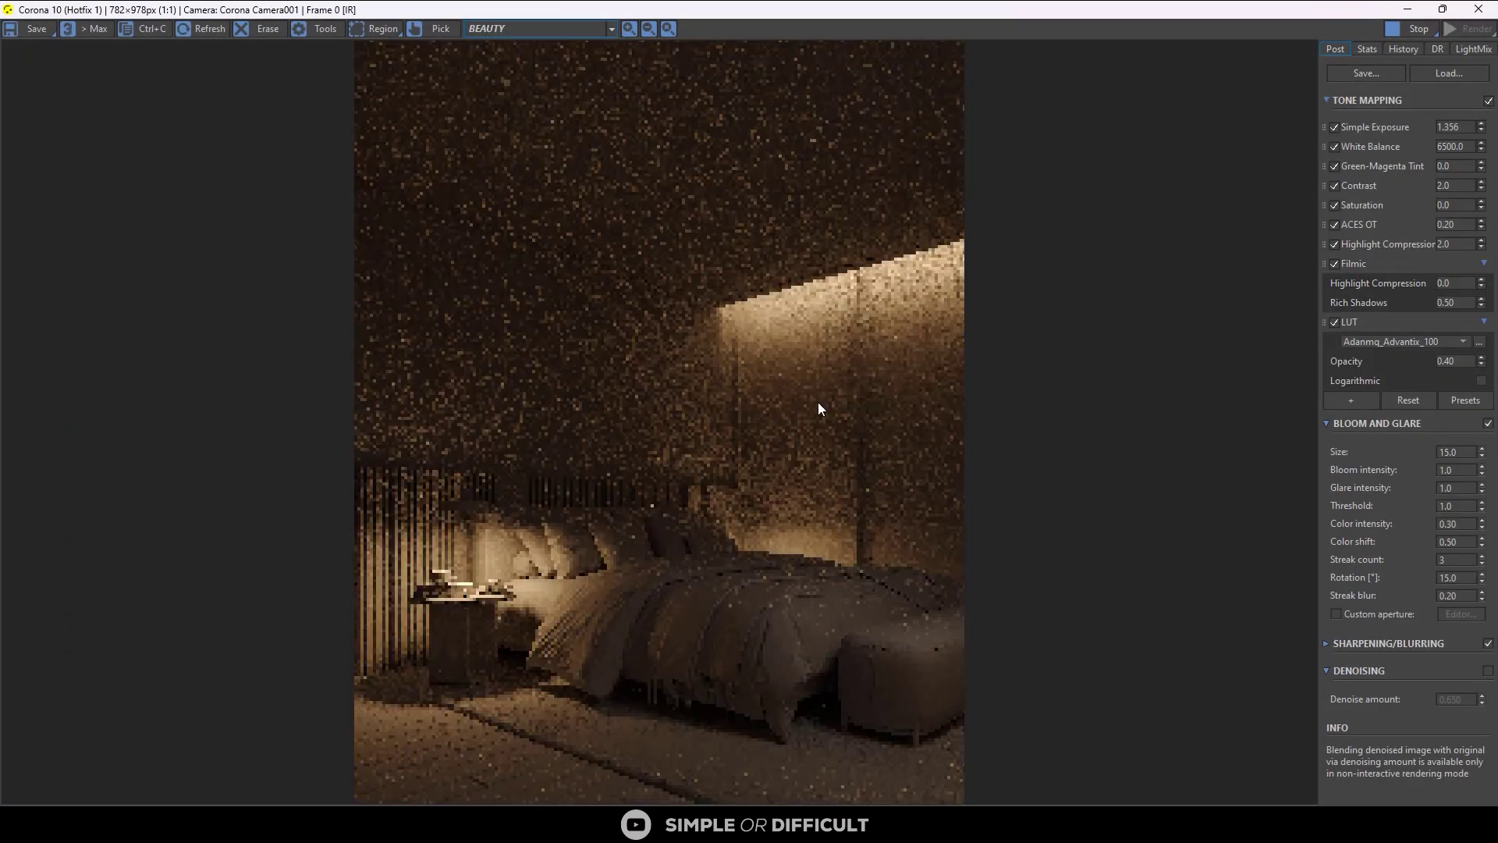
{"action": "scroll", "coordinate": [818, 405], "scroll_direction": "up", "scroll_amount": 1}
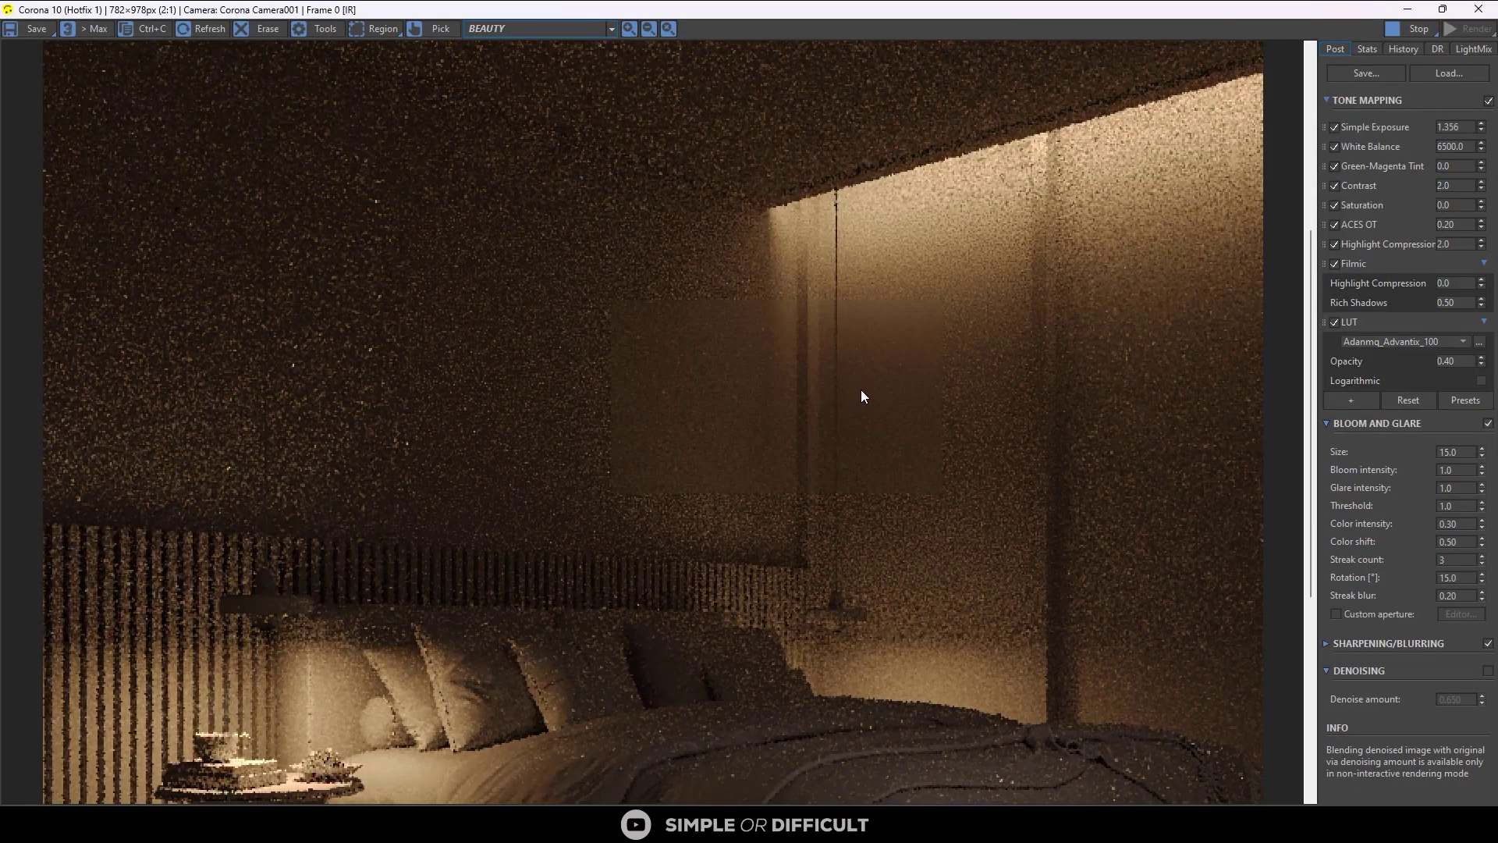
{"action": "scroll", "coordinate": [861, 391], "scroll_direction": "down", "scroll_amount": 1}
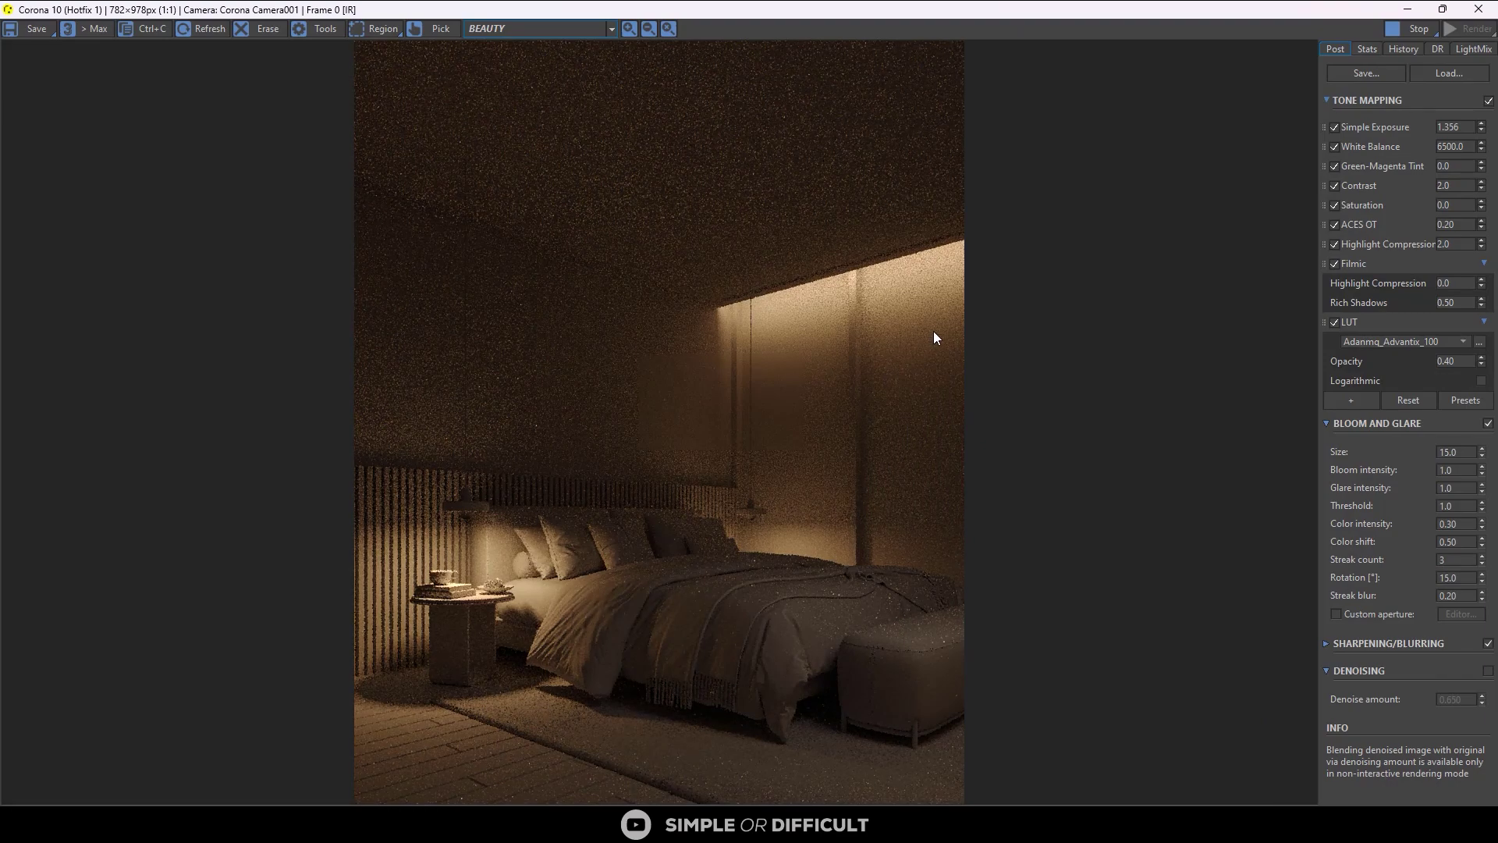
{"action": "scroll", "coordinate": [734, 535], "scroll_direction": "up", "scroll_amount": 1}
{"action": "scroll", "coordinate": [714, 569], "scroll_direction": "down", "scroll_amount": 1}
{"action": "scroll", "coordinate": [601, 705], "scroll_direction": "up", "scroll_amount": 1}
{"action": "scroll", "coordinate": [577, 657], "scroll_direction": "down", "scroll_amount": 1}
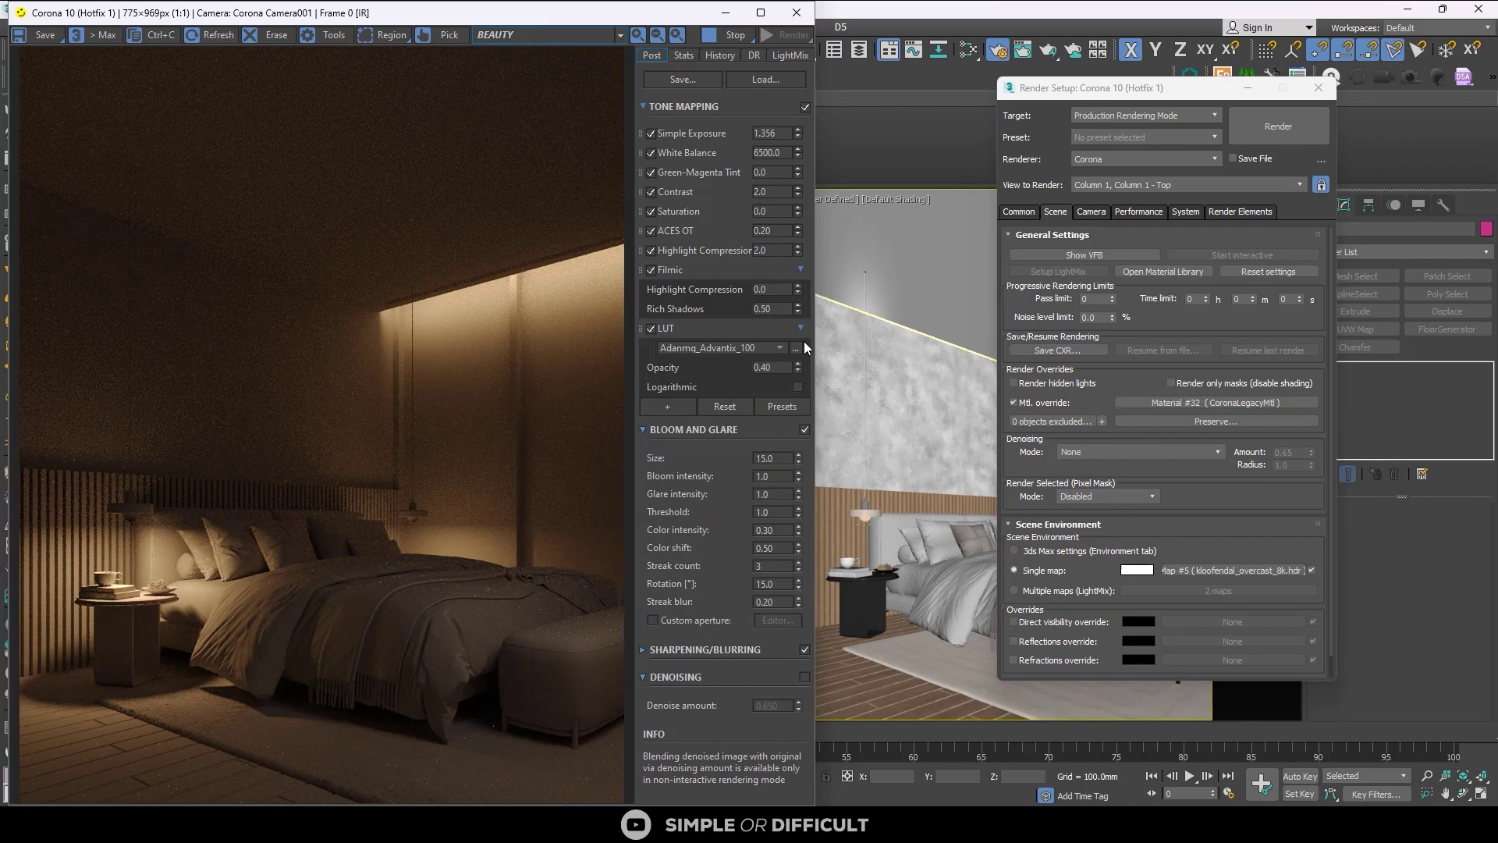
- Place the override's CoronaLegacyMtl as an instance in an empty area of the Slate Material Editor
{"action": "left_click_drag", "start_coordinate": [1064, 91], "coordinate": [1155, 88]}
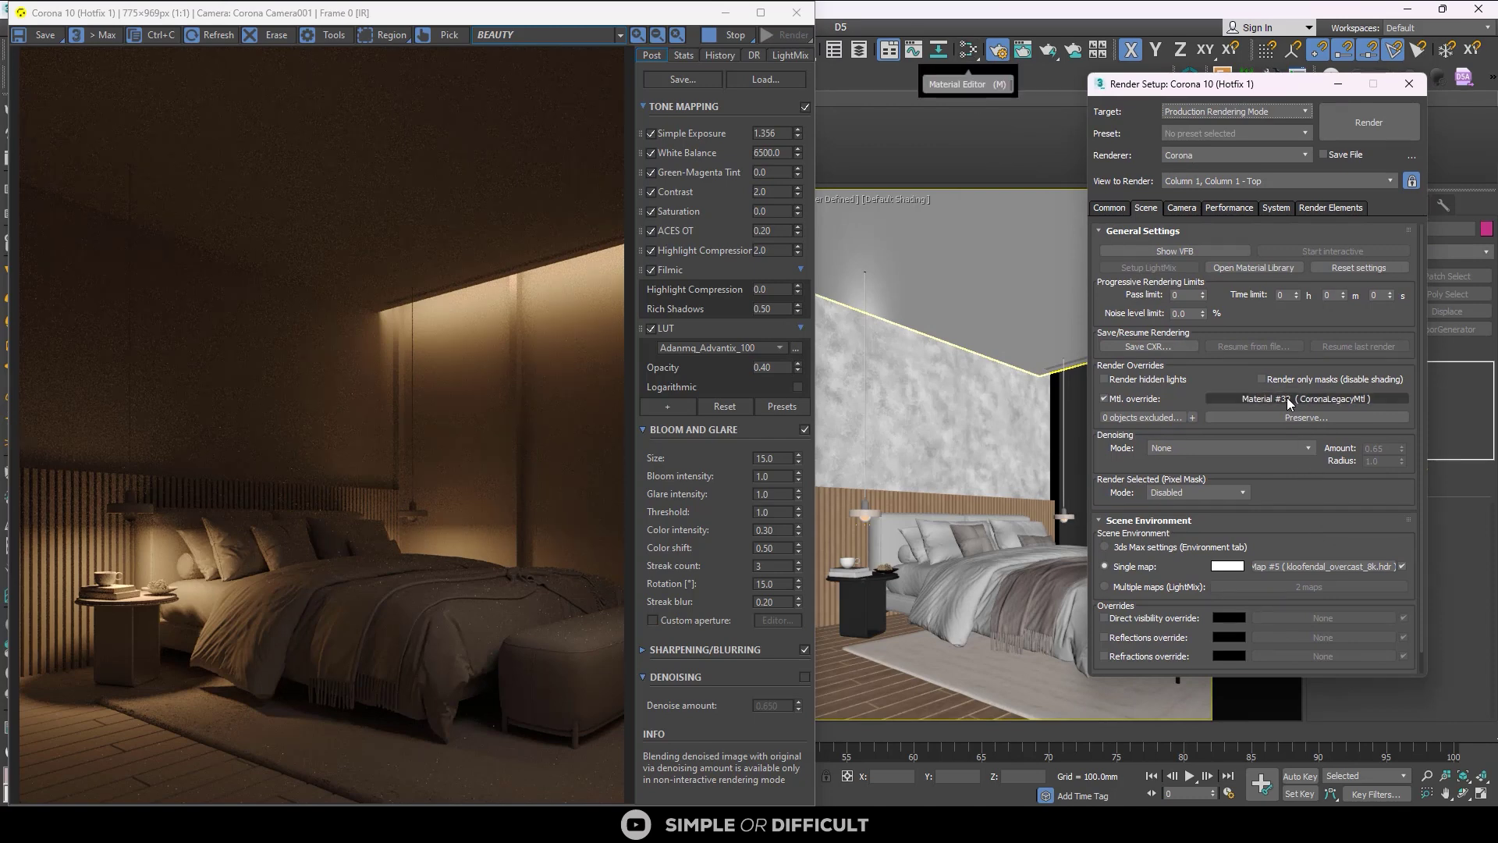
{"action": "left_click", "coordinate": [968, 52]}
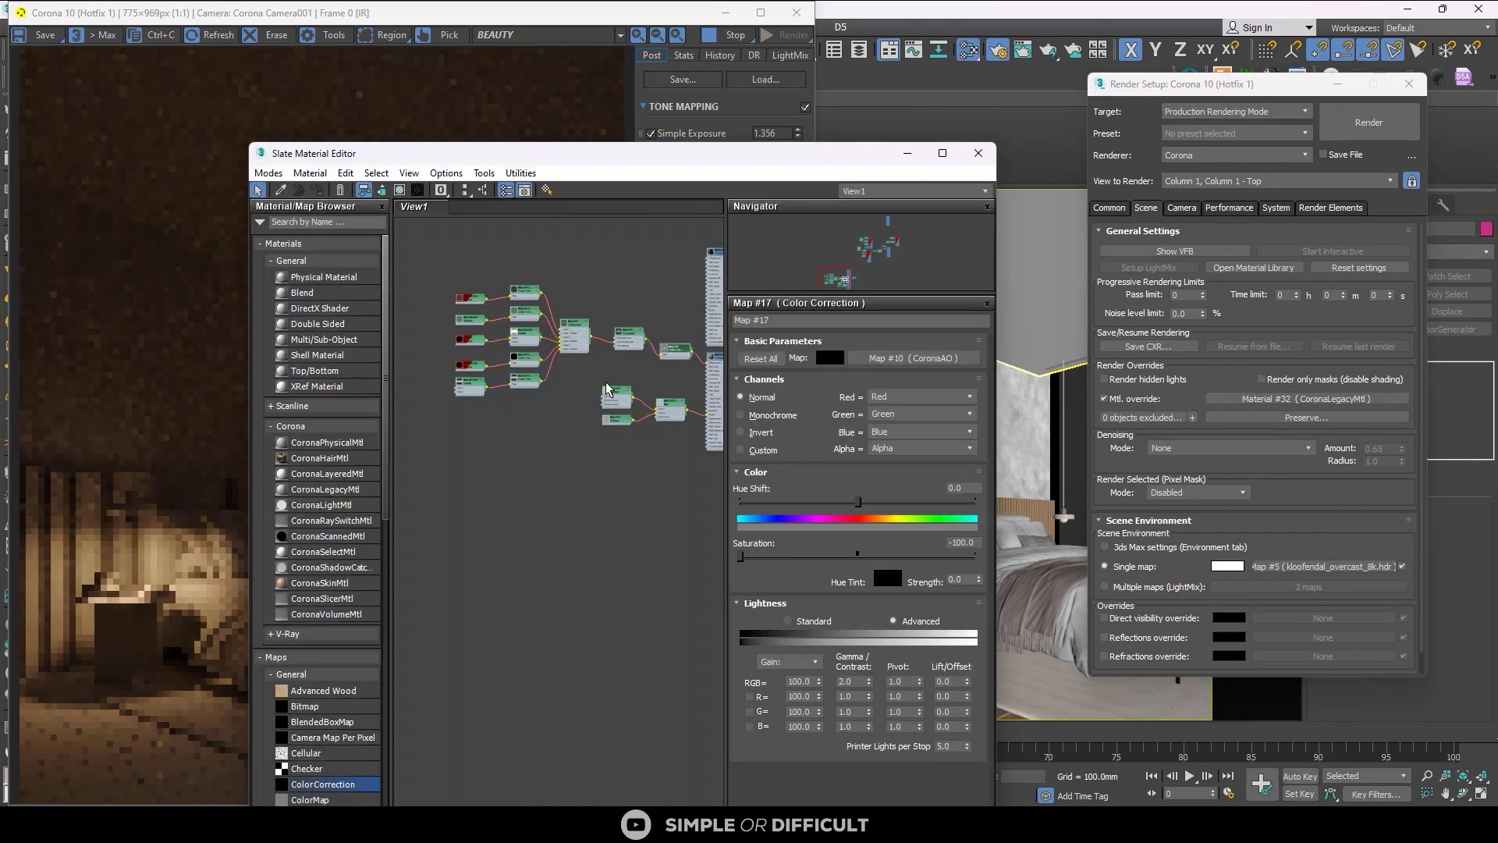
{"action": "middle_click_drag", "start_coordinate": [577, 469], "coordinate": [493, 411]}
{"action": "left_click", "coordinate": [493, 411]}
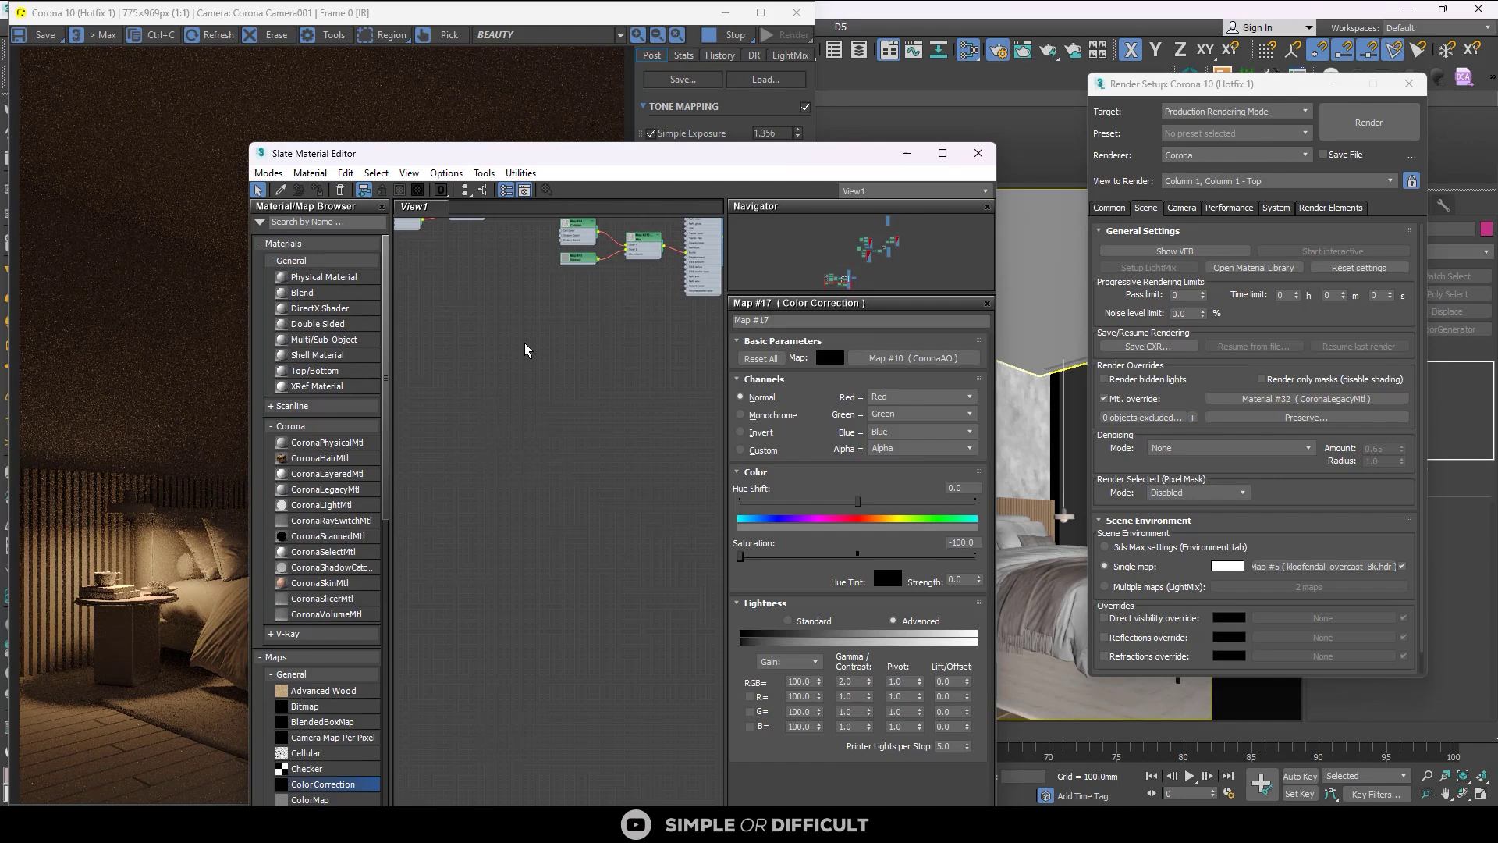
{"action": "left_click", "coordinate": [1242, 406]}
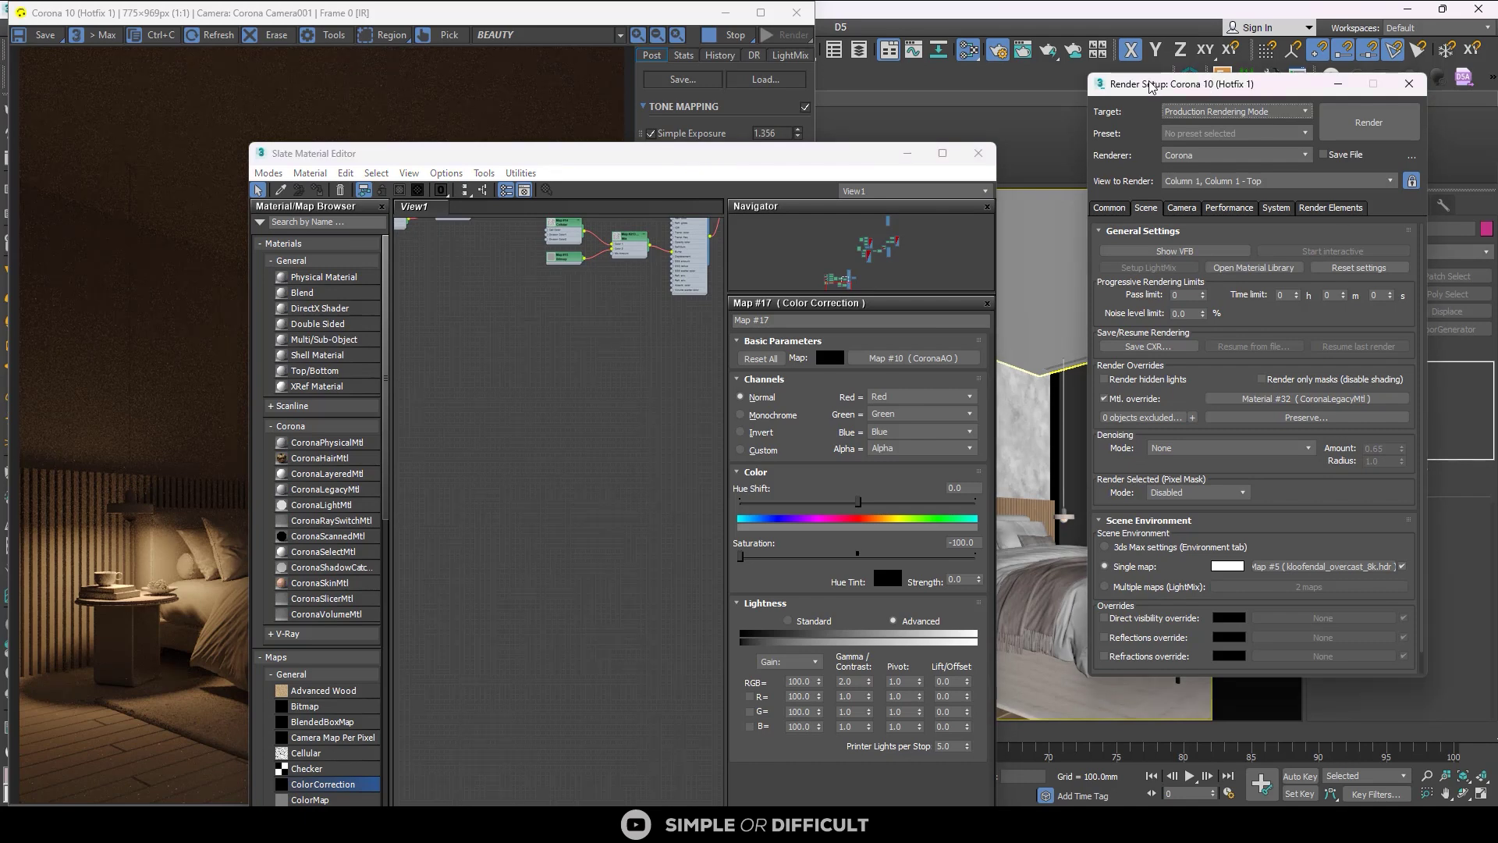
{"action": "left_click", "coordinate": [1298, 401]}
{"action": "left_click_drag", "start_coordinate": [1298, 406], "coordinate": [538, 434]}
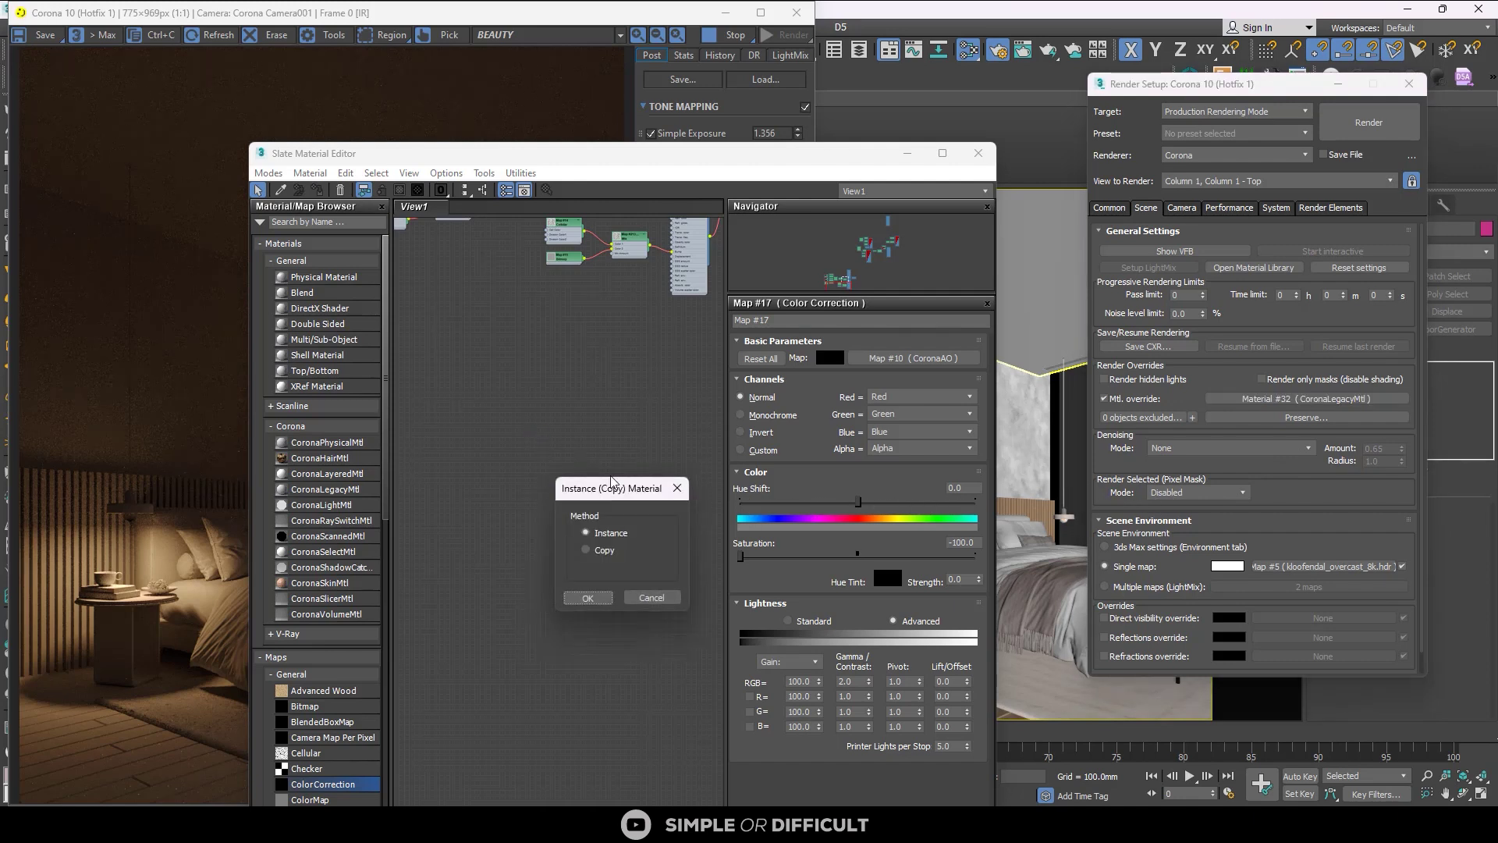
{"action": "left_click", "coordinate": [588, 597]}
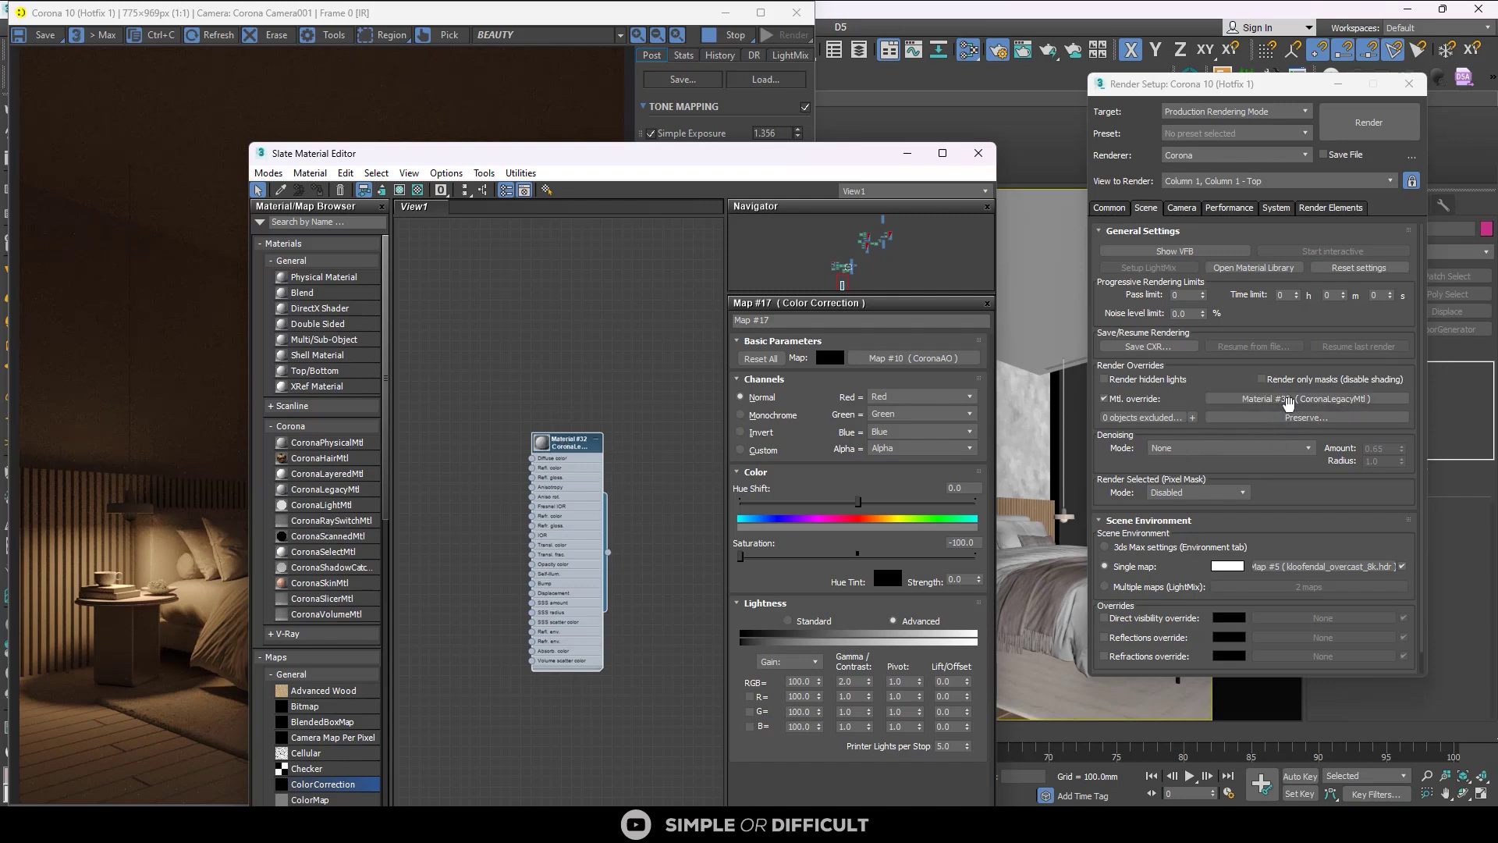
- Darken the override material's diffuse color to a value of 80
{"action": "left_click_drag", "start_coordinate": [816, 161], "coordinate": [1138, 138]}
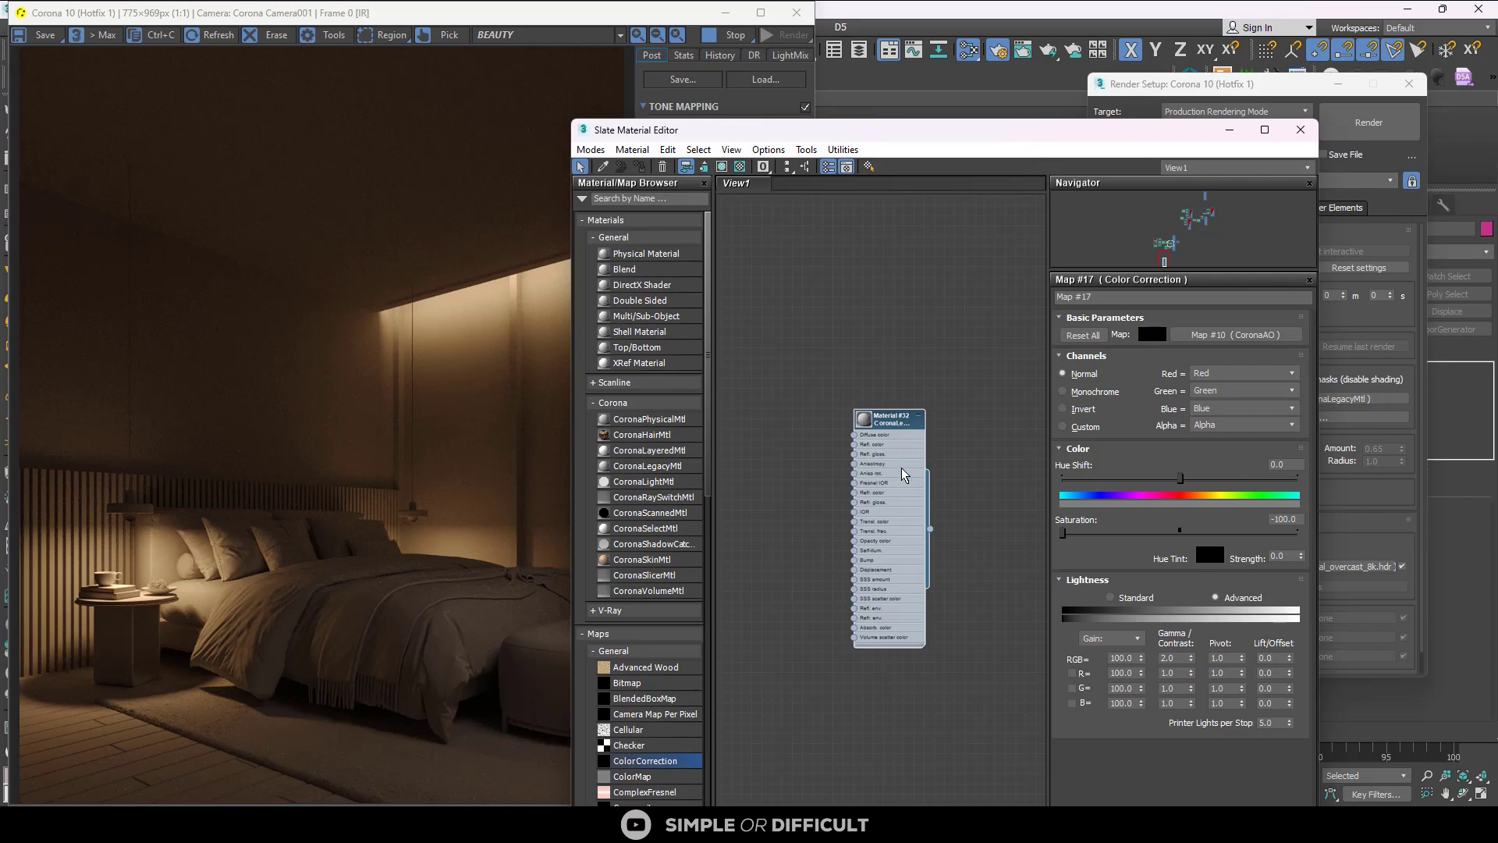
{"action": "double_click", "coordinate": [899, 420]}
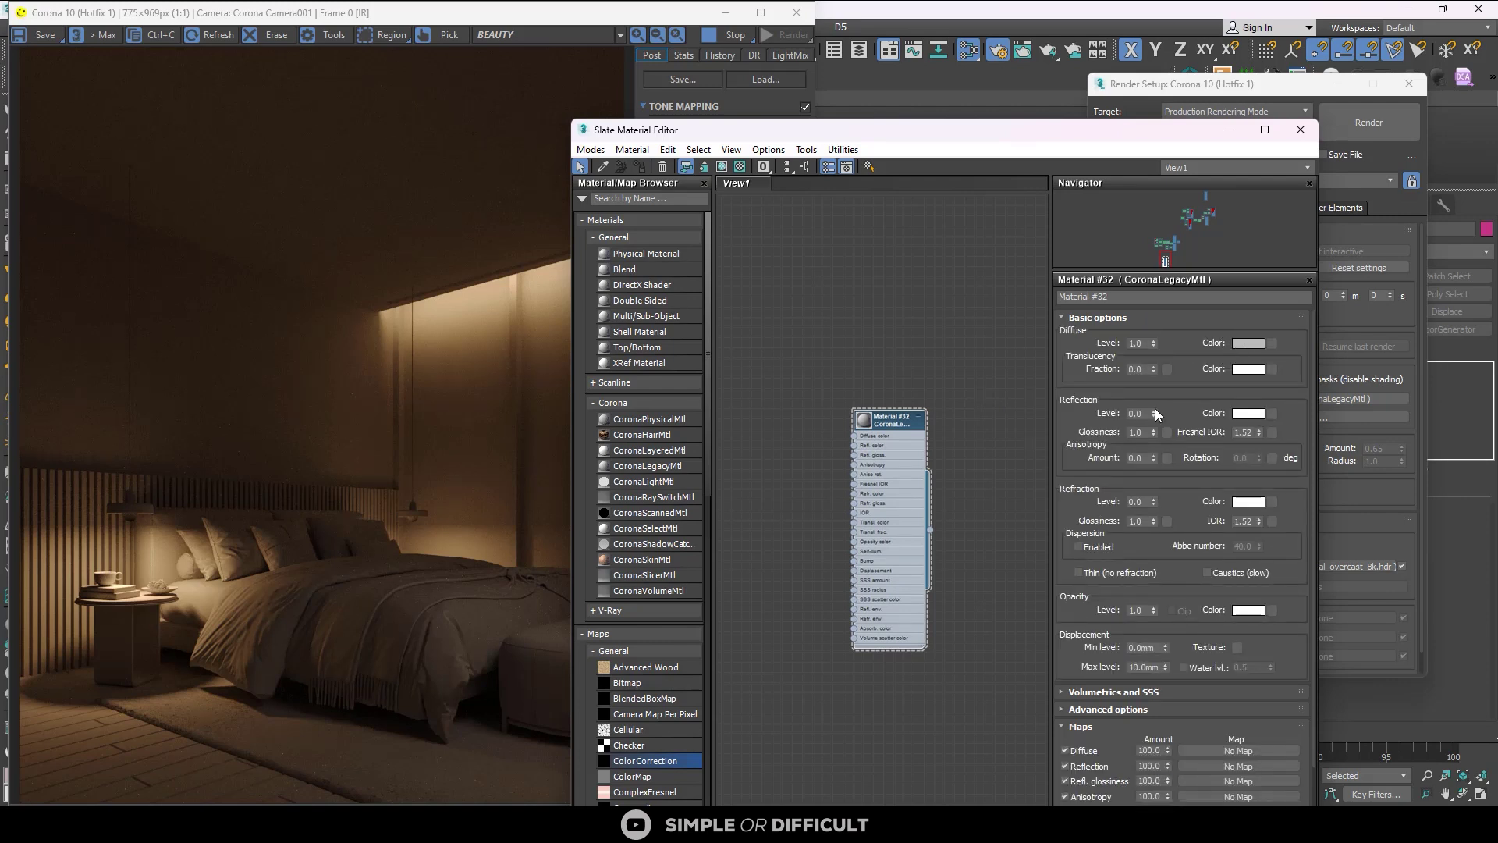
{"action": "left_click", "coordinate": [1250, 345]}
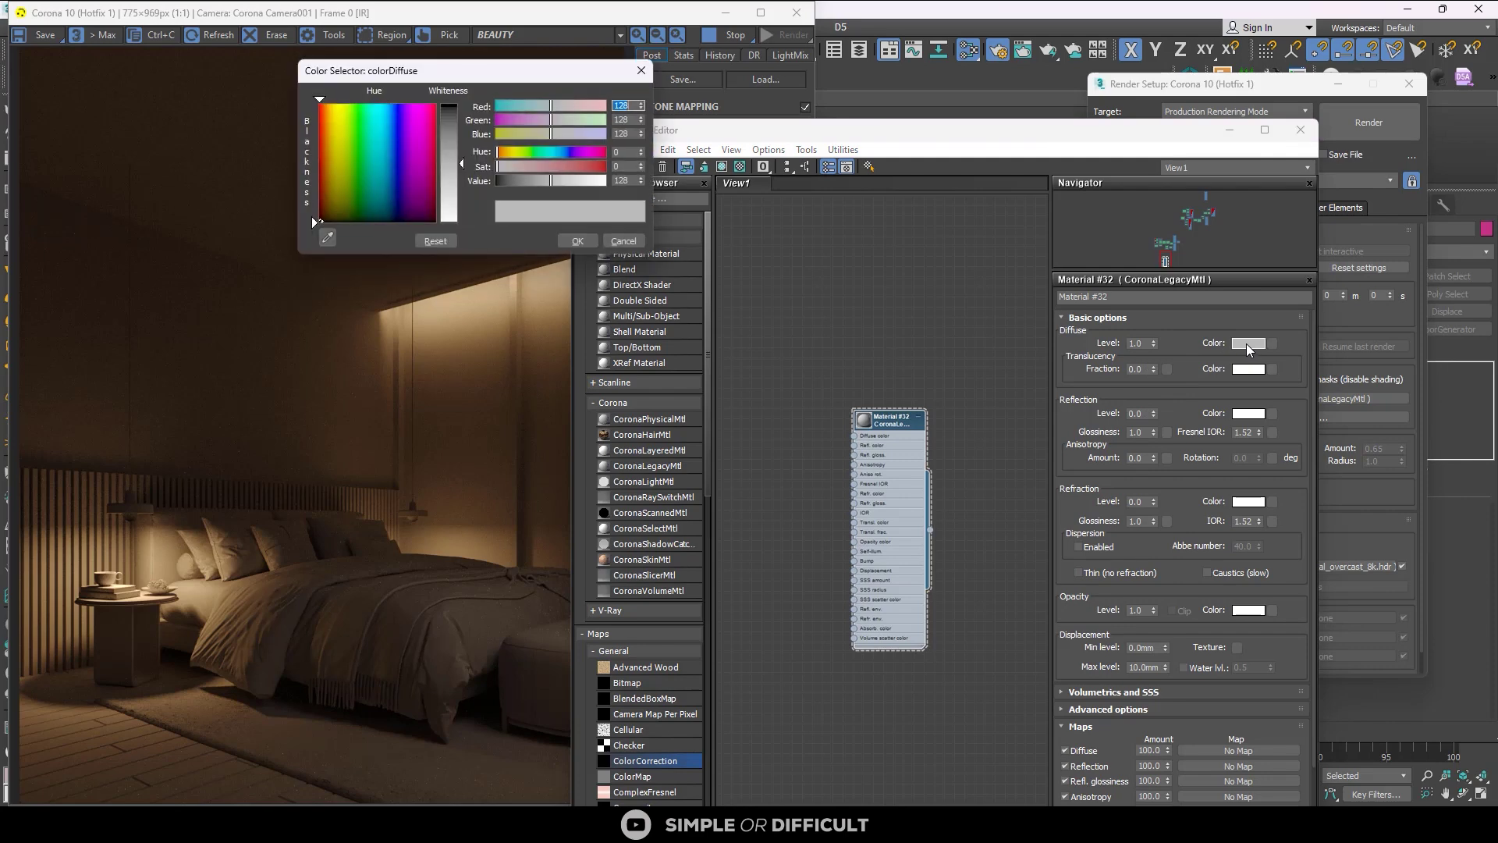
{"action": "left_click_drag", "start_coordinate": [554, 183], "coordinate": [530, 178]}
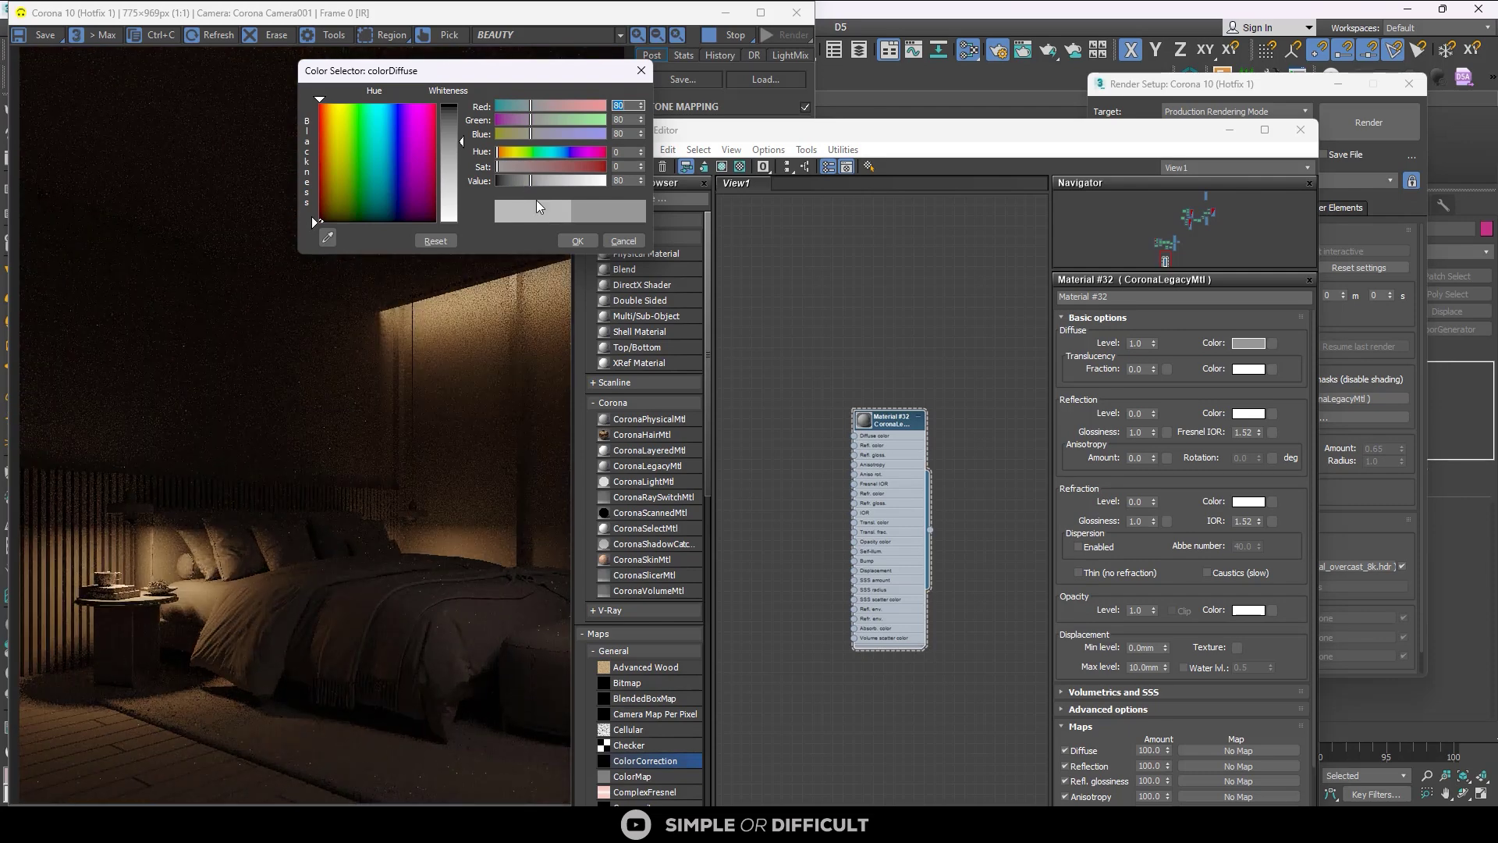
{"action": "left_click", "coordinate": [577, 240]}
- Set the override material's reflection level to 1.0 and glossiness to 0.5, testing refraction at 1.0 before resetting it, and close the material editor
{"action": "double_click", "coordinate": [1139, 414]}
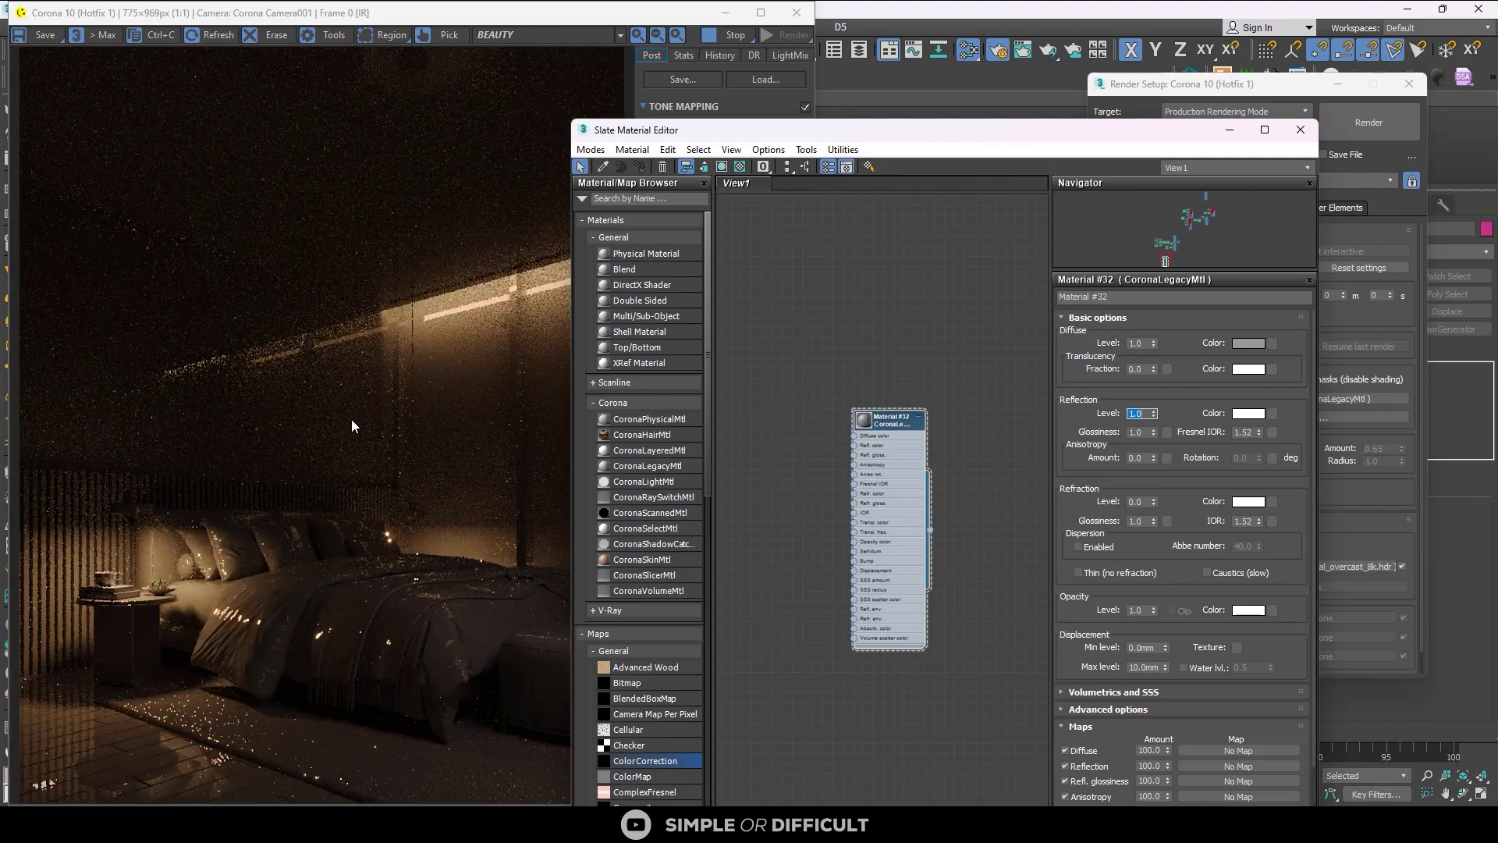
{"action": "double_click", "coordinate": [1138, 502]}
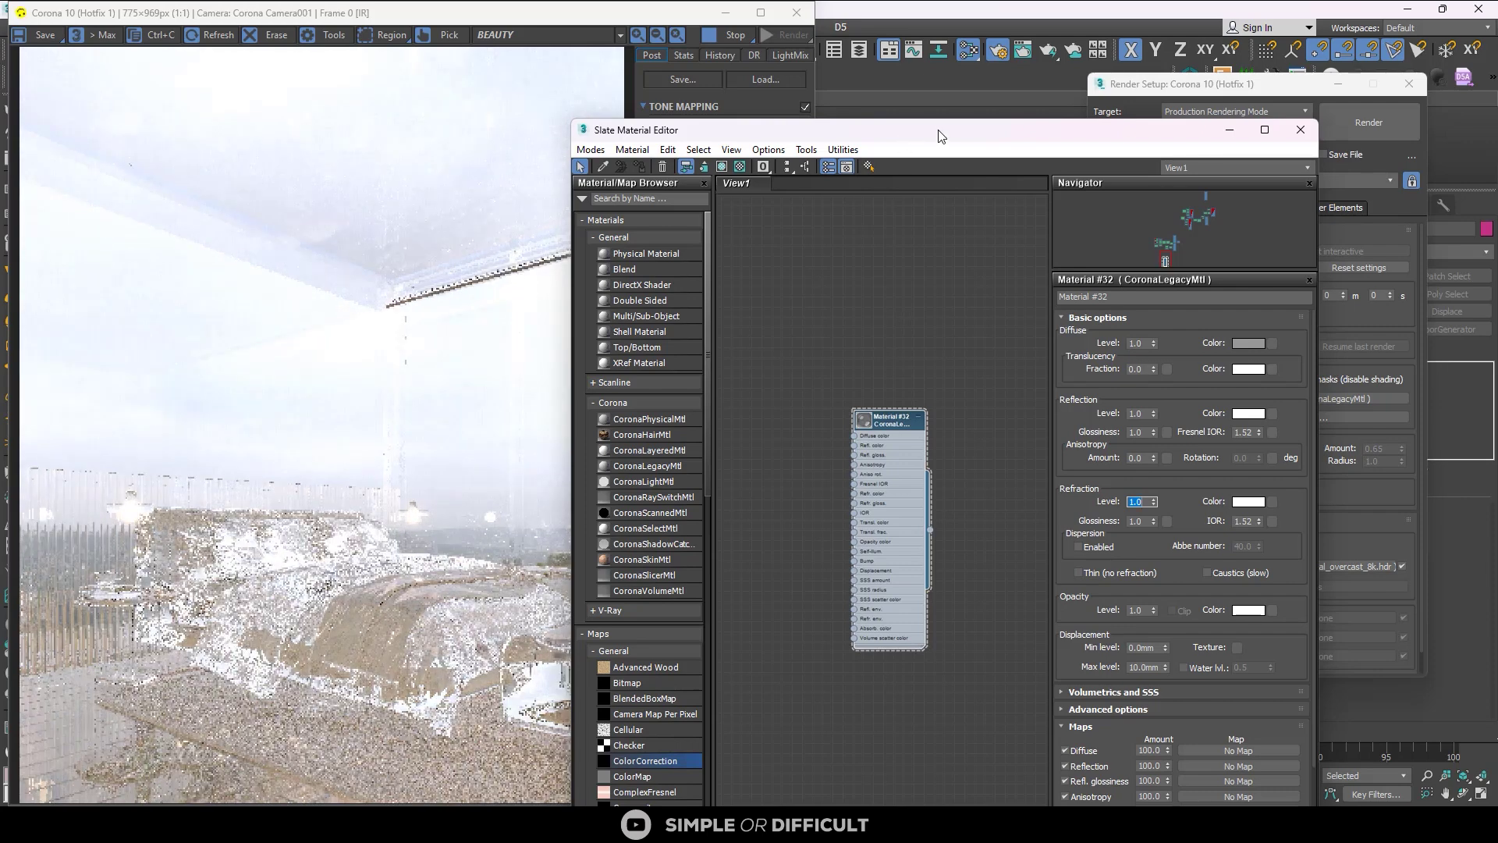
{"action": "left_click_drag", "start_coordinate": [938, 136], "coordinate": [1029, 122]}
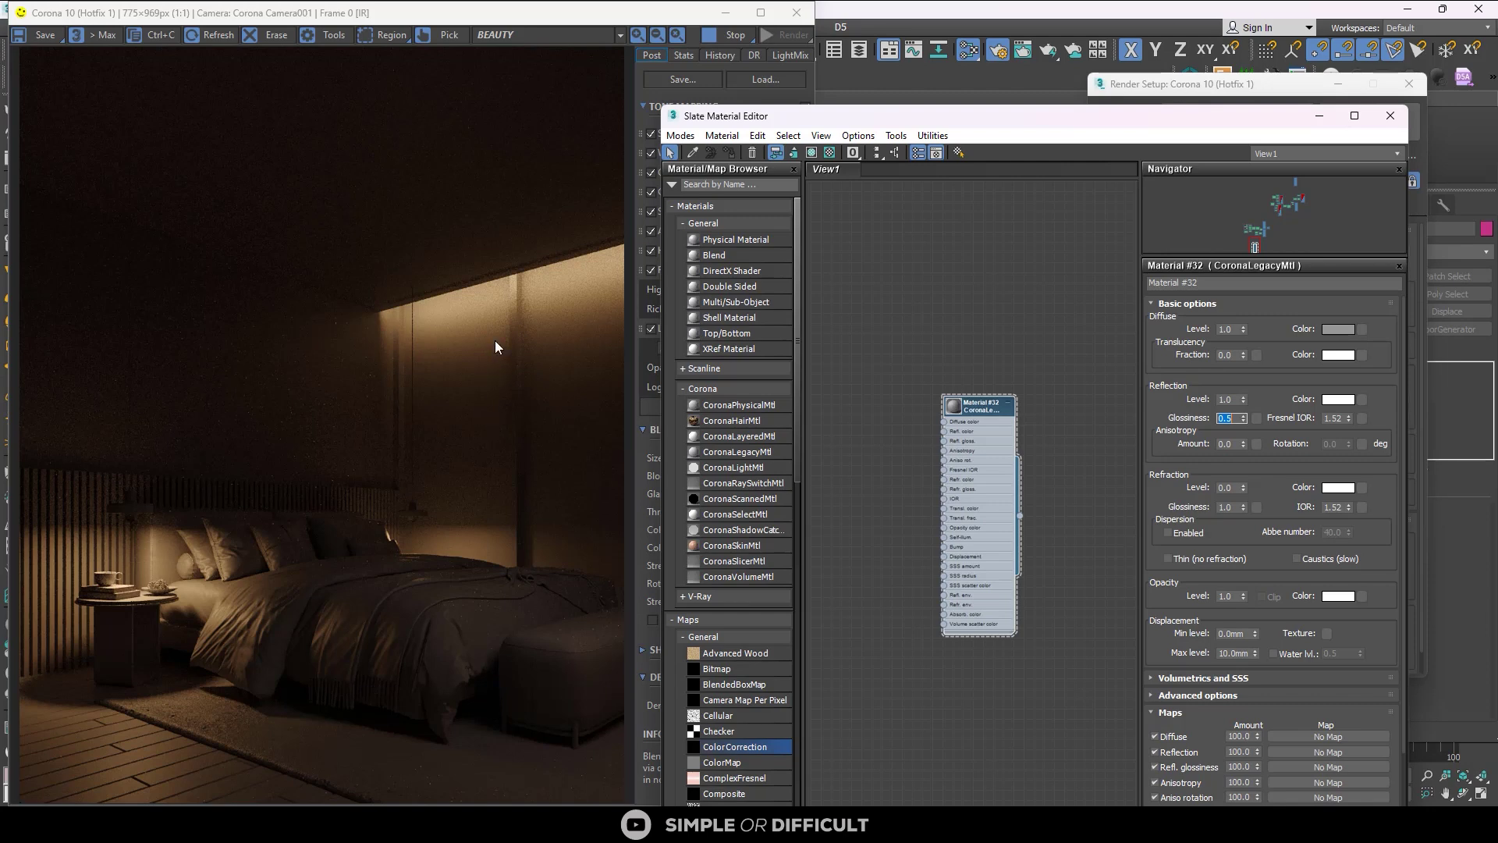
{"action": "left_click_drag", "start_coordinate": [805, 124], "coordinate": [328, 209]}
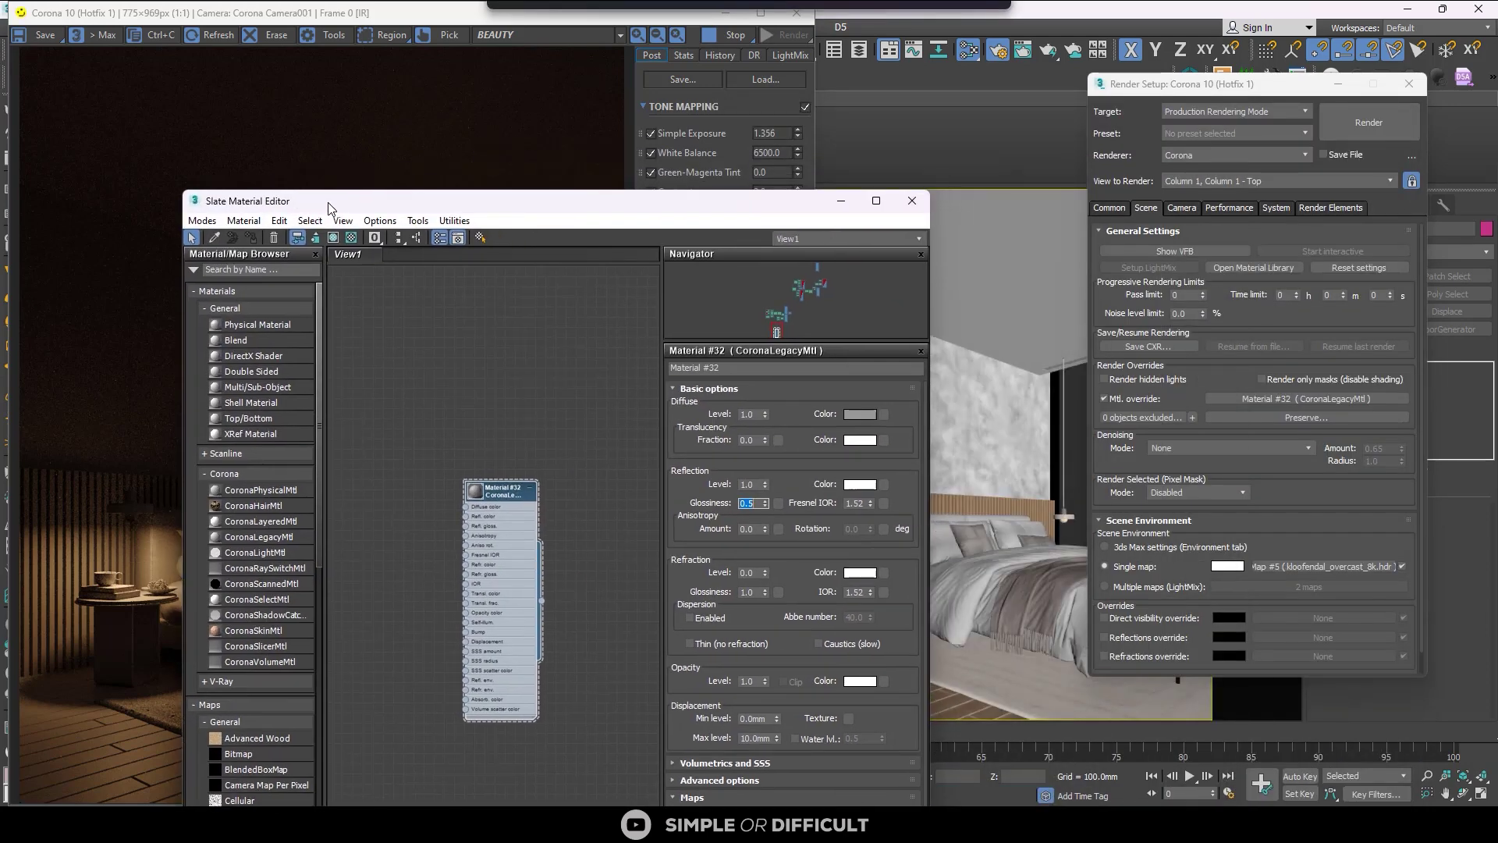
{"action": "left_click", "coordinate": [920, 206]}
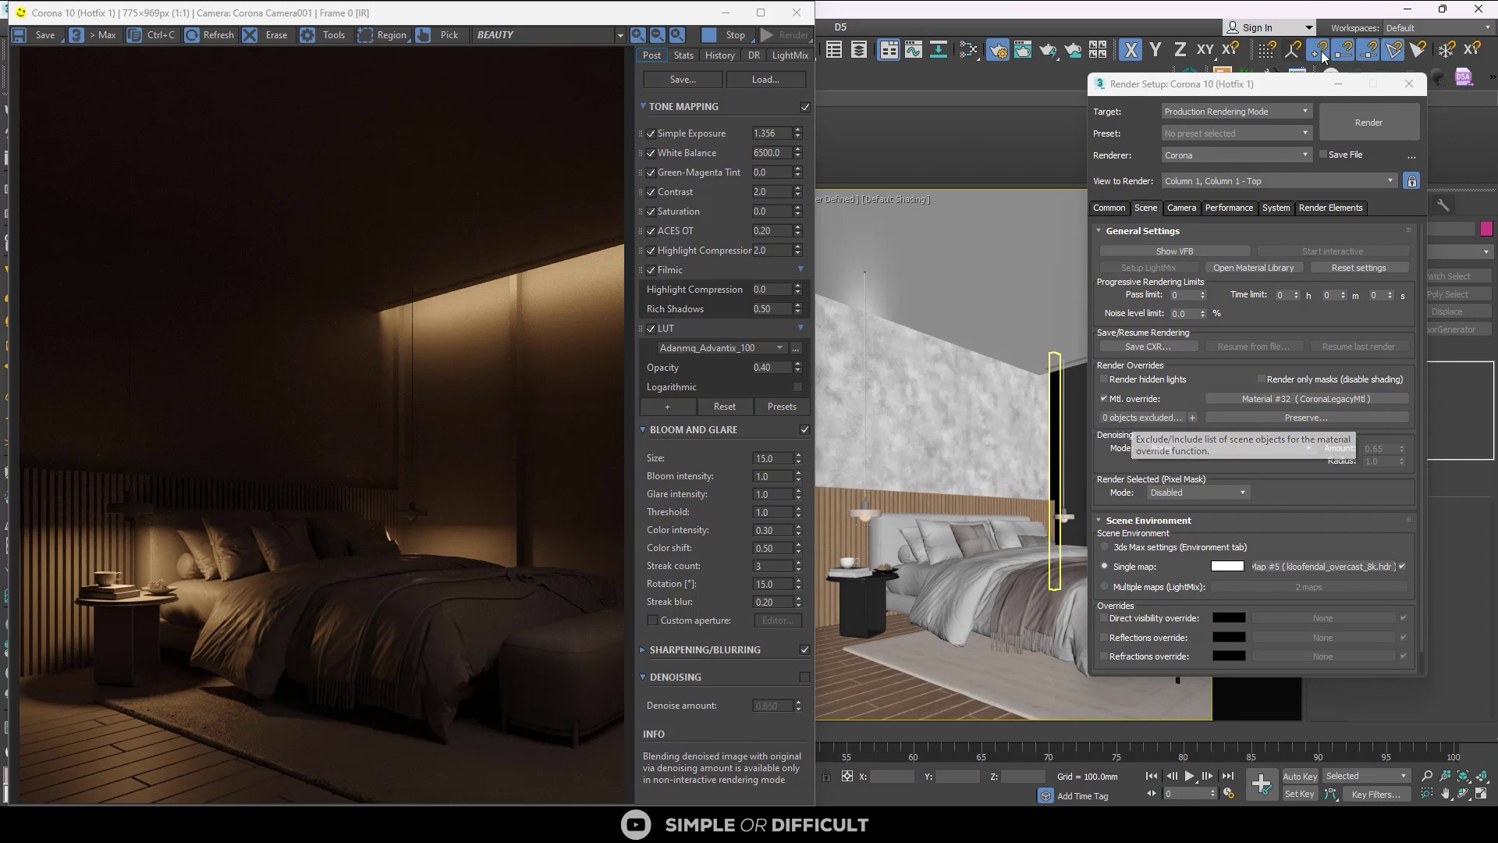
- Select the window's glass panel in the camera view and exclude it from the material override
{"action": "left_click_drag", "start_coordinate": [1249, 84], "coordinate": [1340, 115]}
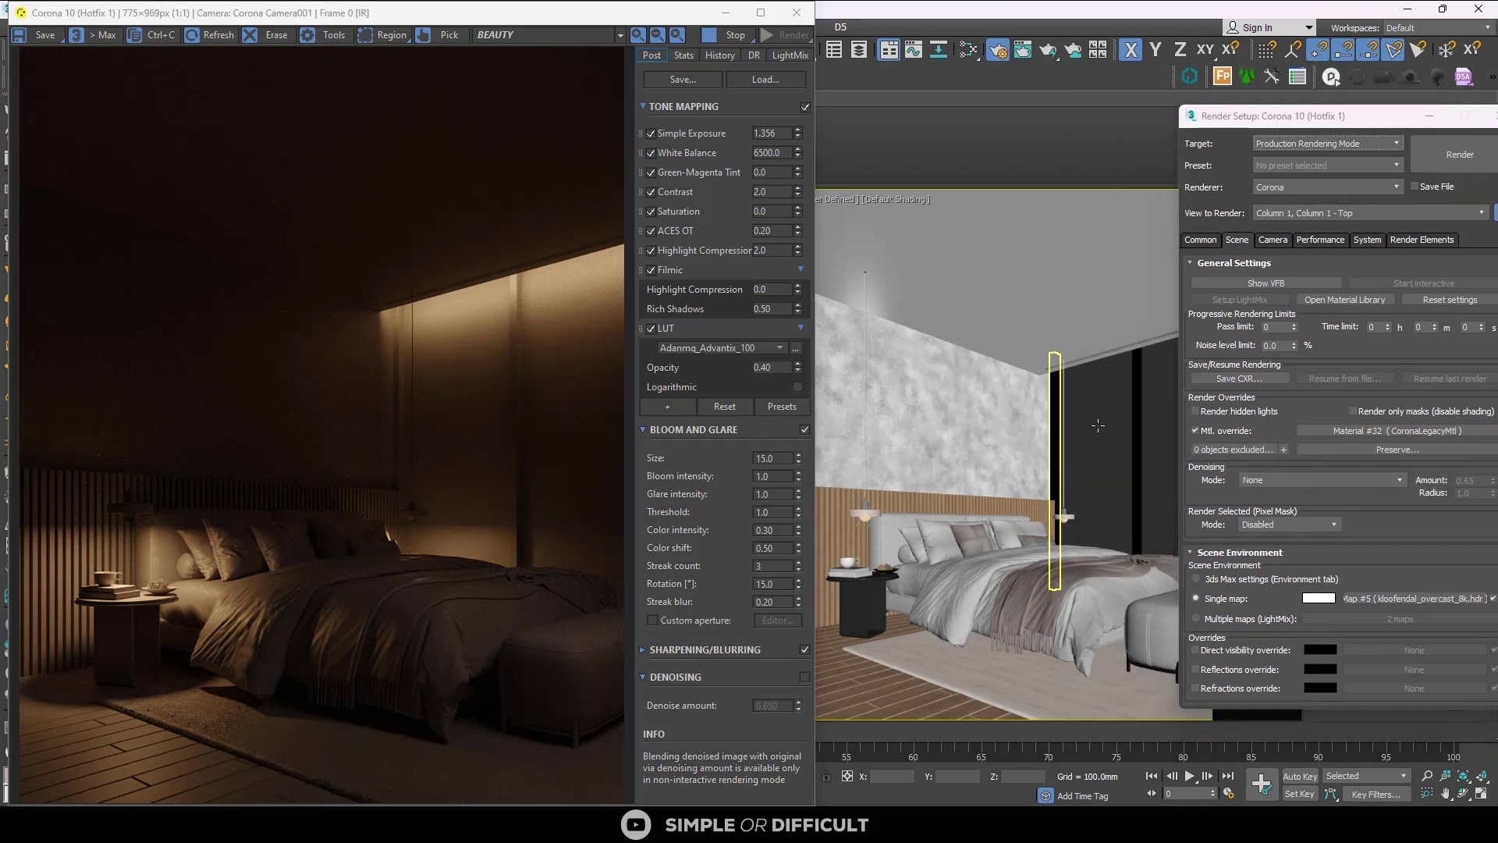
{"action": "key", "text": "ctrl+z"}
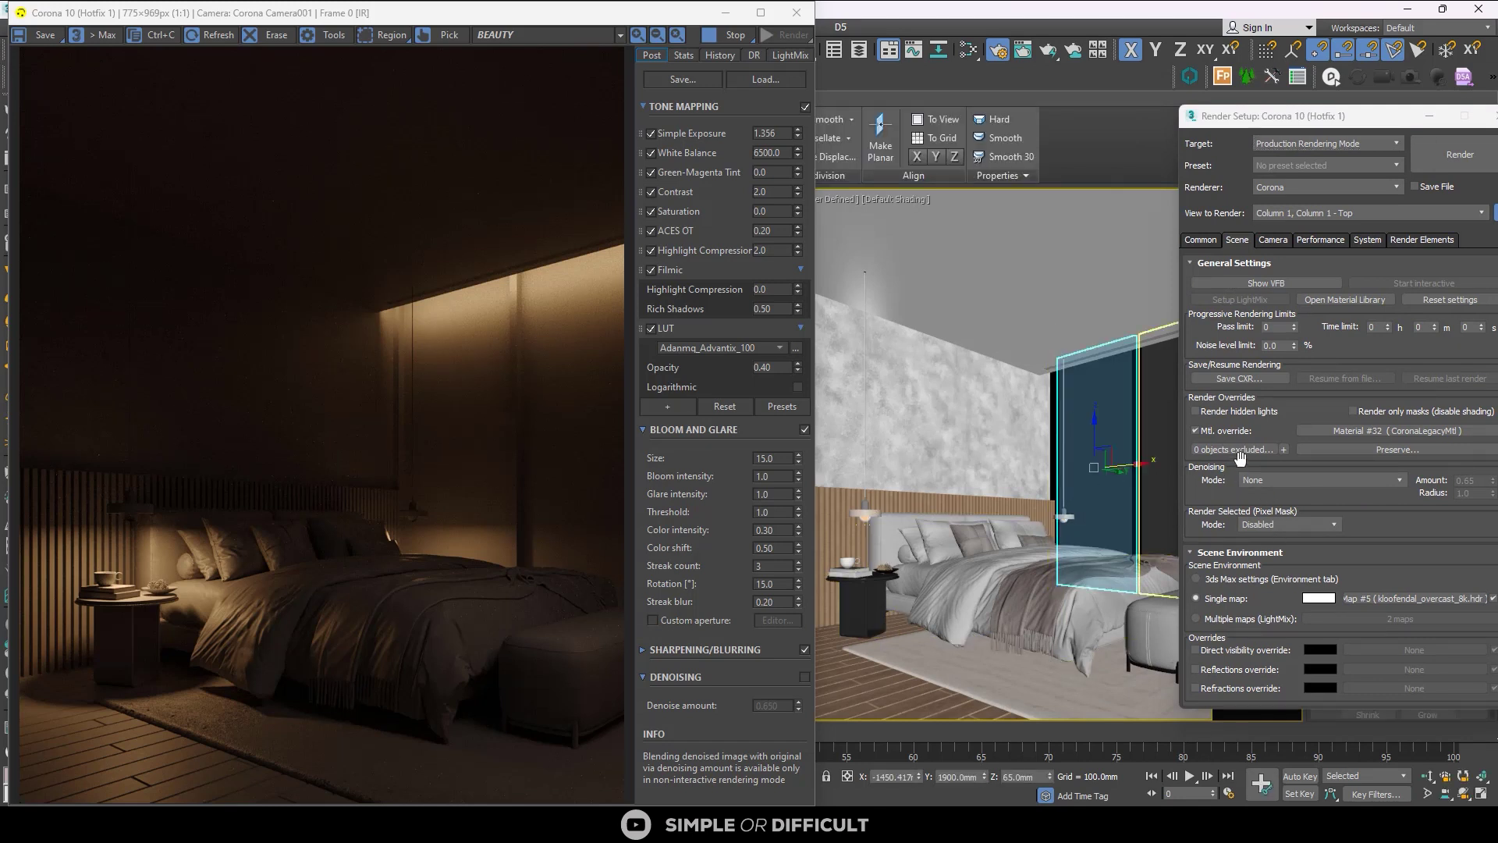
{"action": "left_click", "coordinate": [1284, 450]}
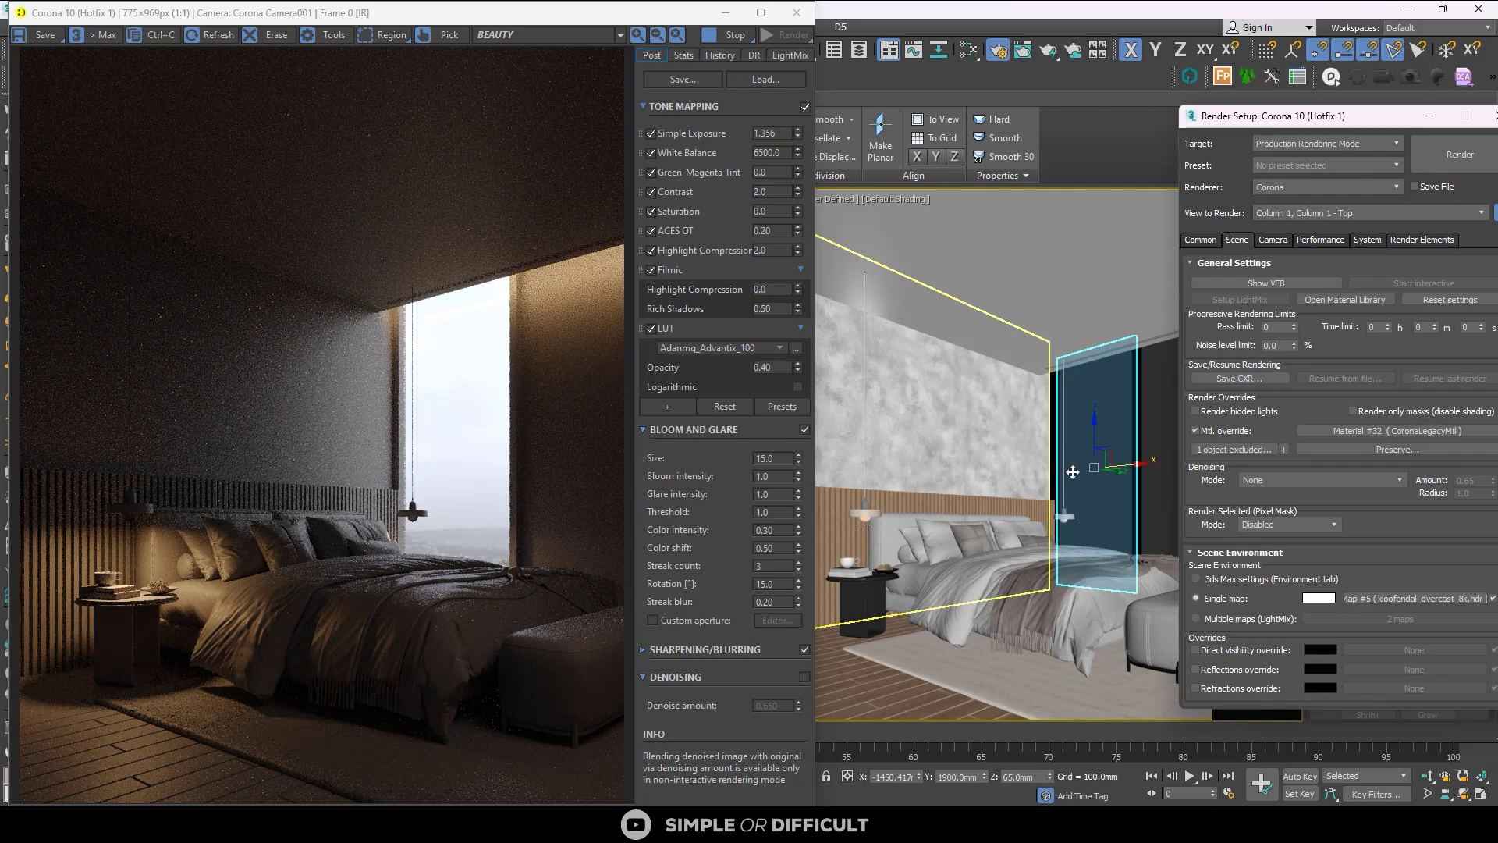
- Find the remaining "SYSTEM PANEL" glazed objects and add them to the material override's exclusion list
{"action": "left_click", "coordinate": [1253, 452]}
{"action": "scroll", "coordinate": [519, 362], "scroll_direction": "down", "scroll_amount": 8}
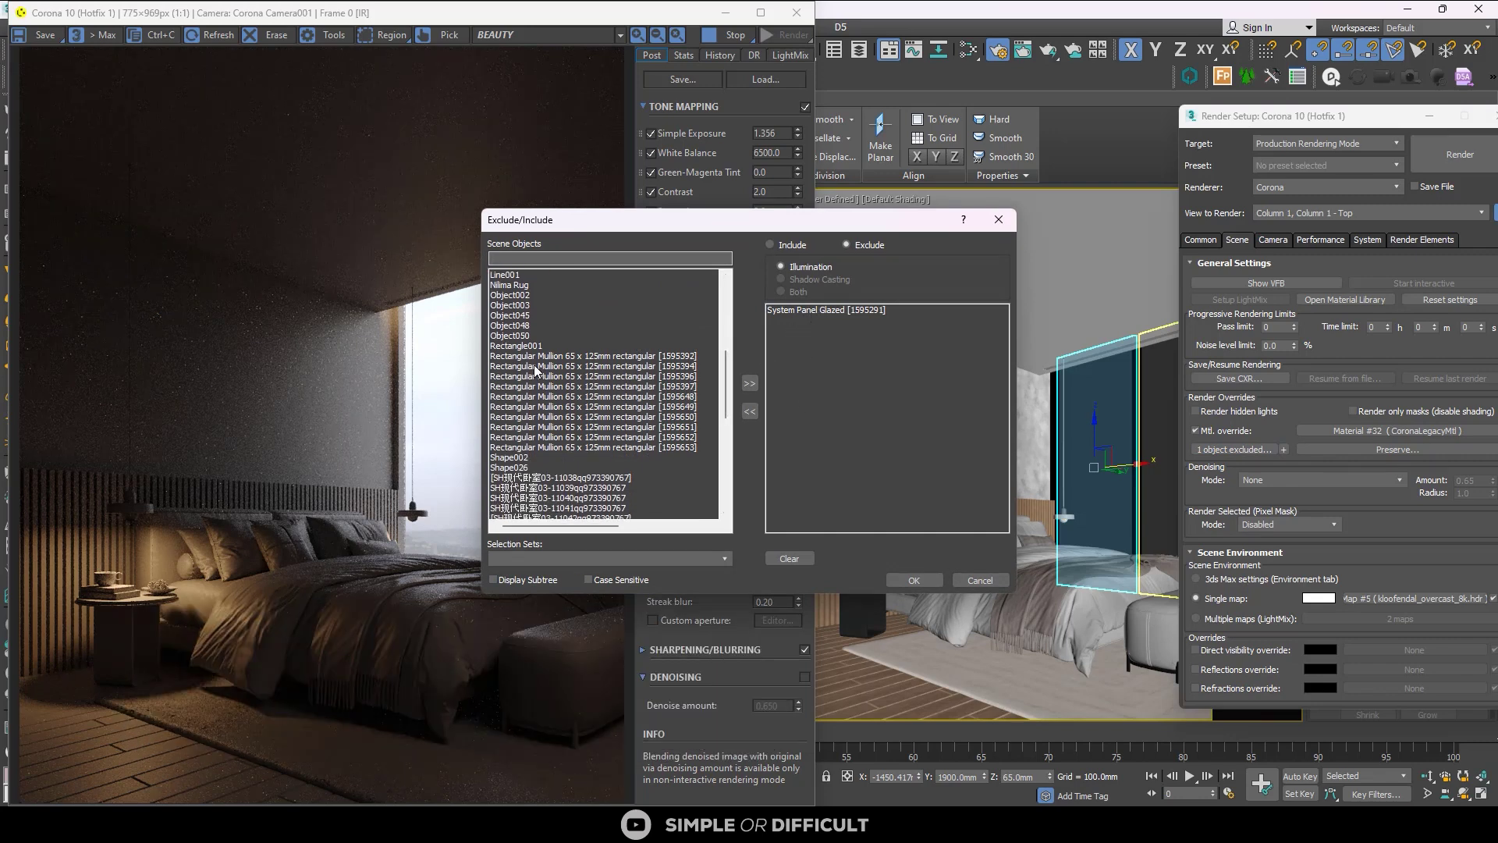
{"action": "type", "text": "SYSTEM"}
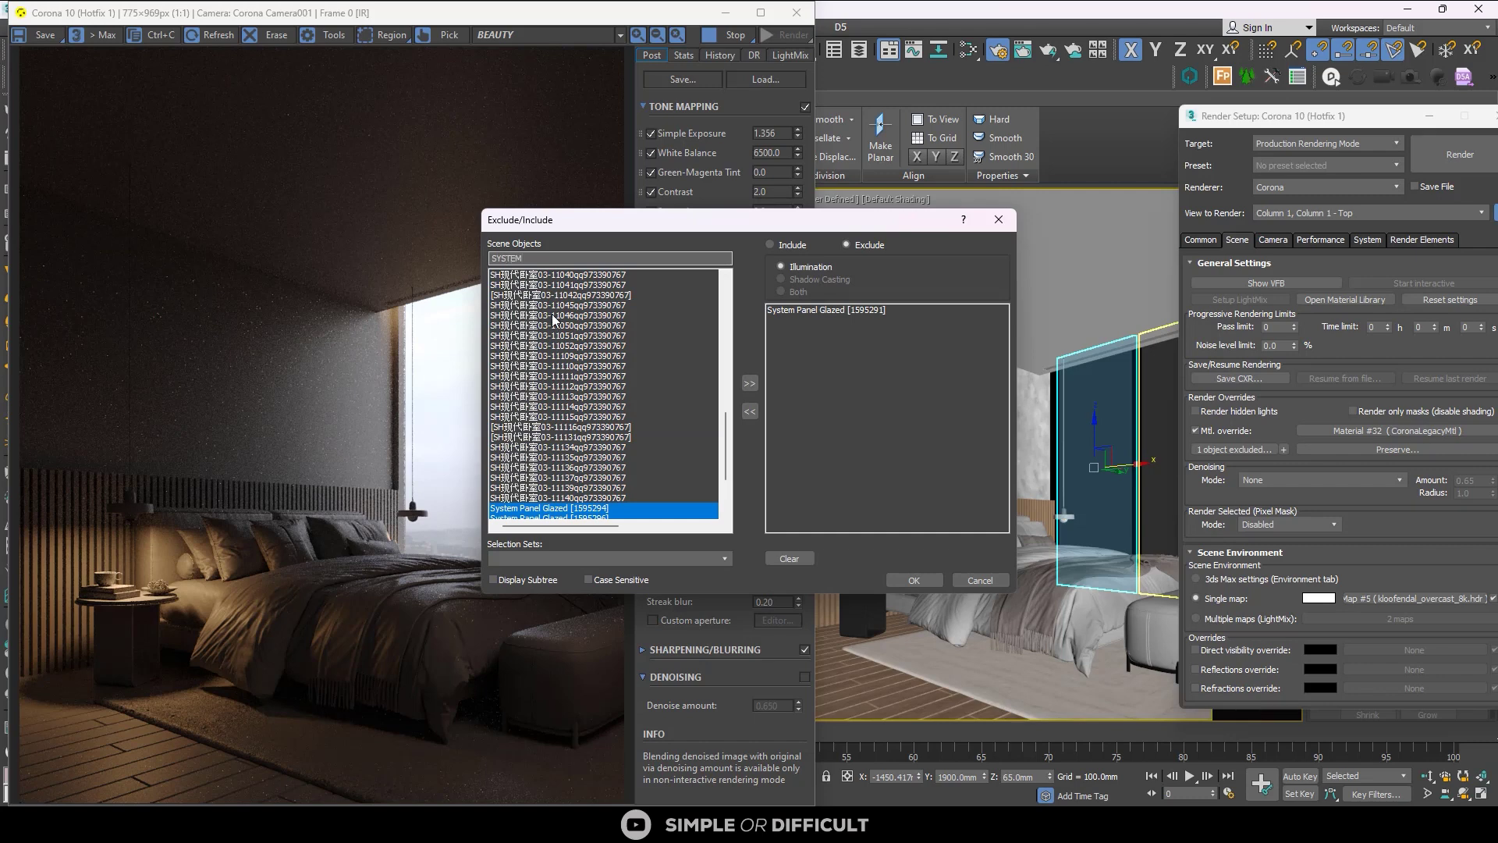
{"action": "type", "text": " PANEL"}
{"action": "key", "text": "Return"}
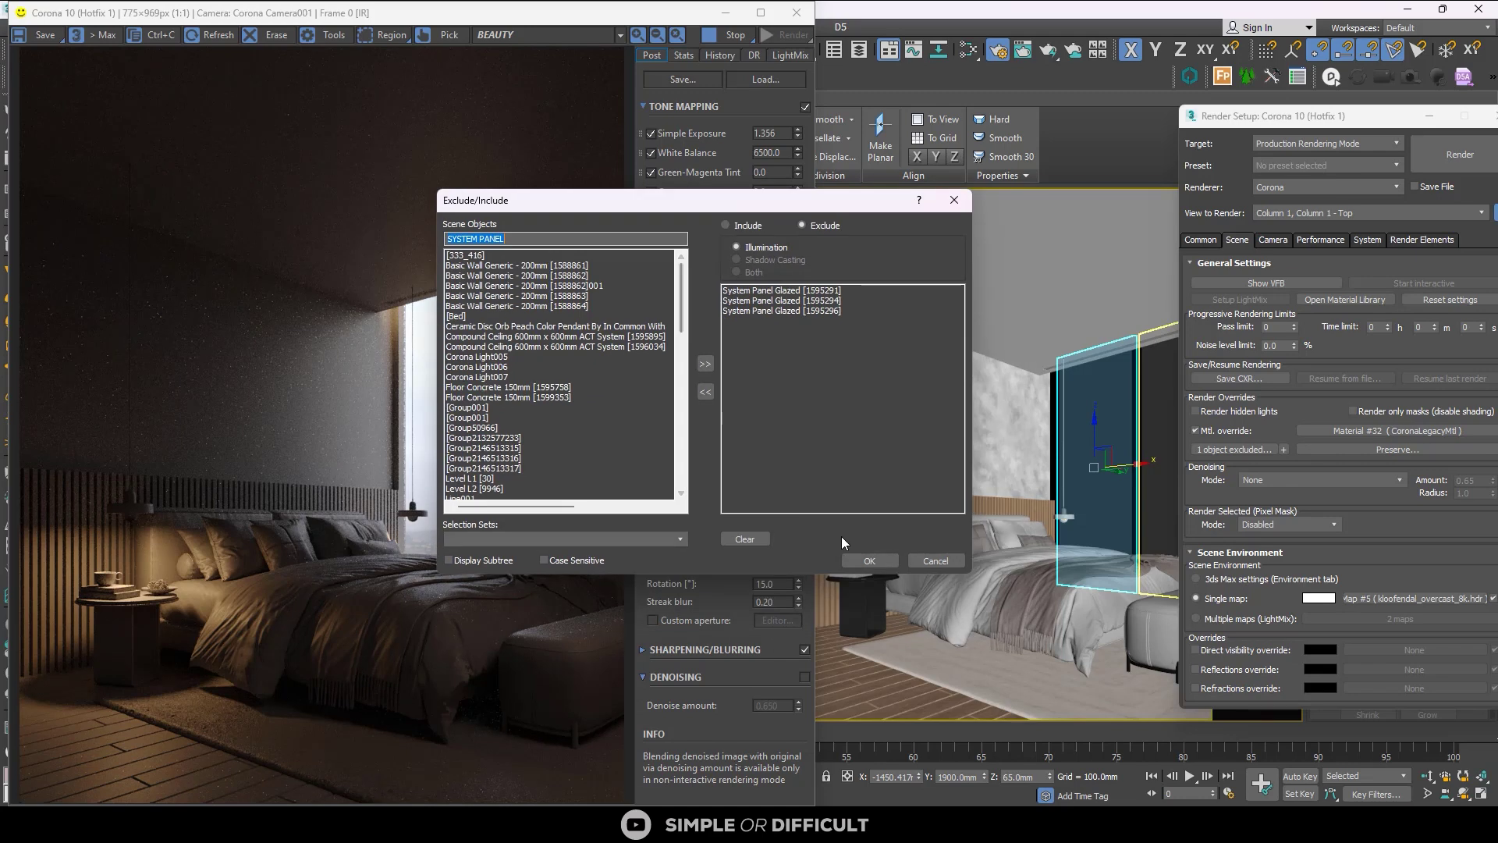
{"action": "left_click", "coordinate": [864, 555]}
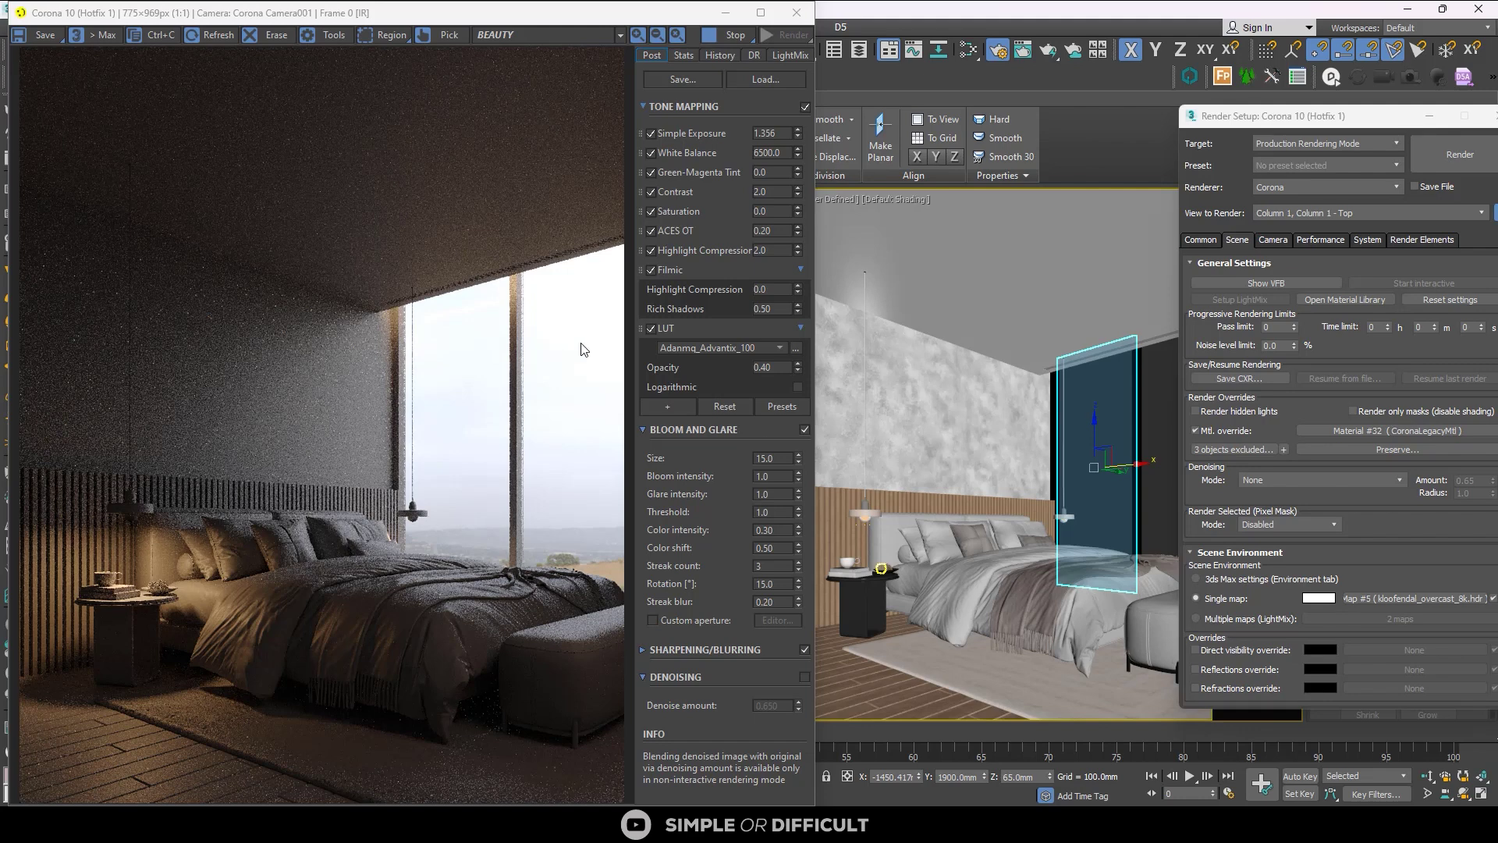
- Clear all System Panel Glazed objects from the material override's exclusion list
{"action": "left_click", "coordinate": [1236, 450]}
{"action": "left_click", "coordinate": [810, 310]}
{"action": "left_click", "coordinate": [802, 331], "text": "shift"}
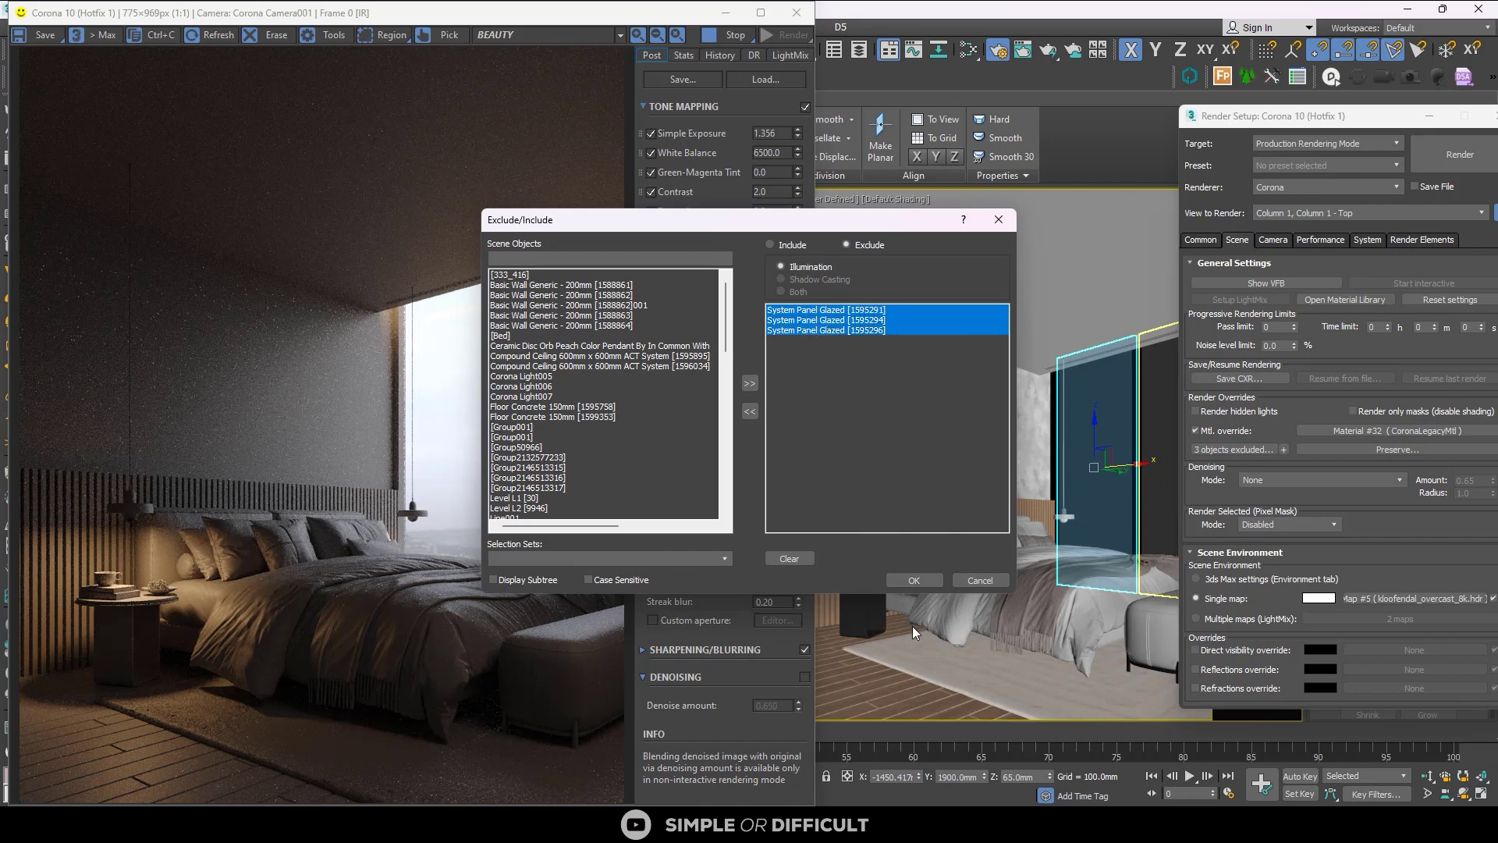
{"action": "left_click", "coordinate": [787, 559]}
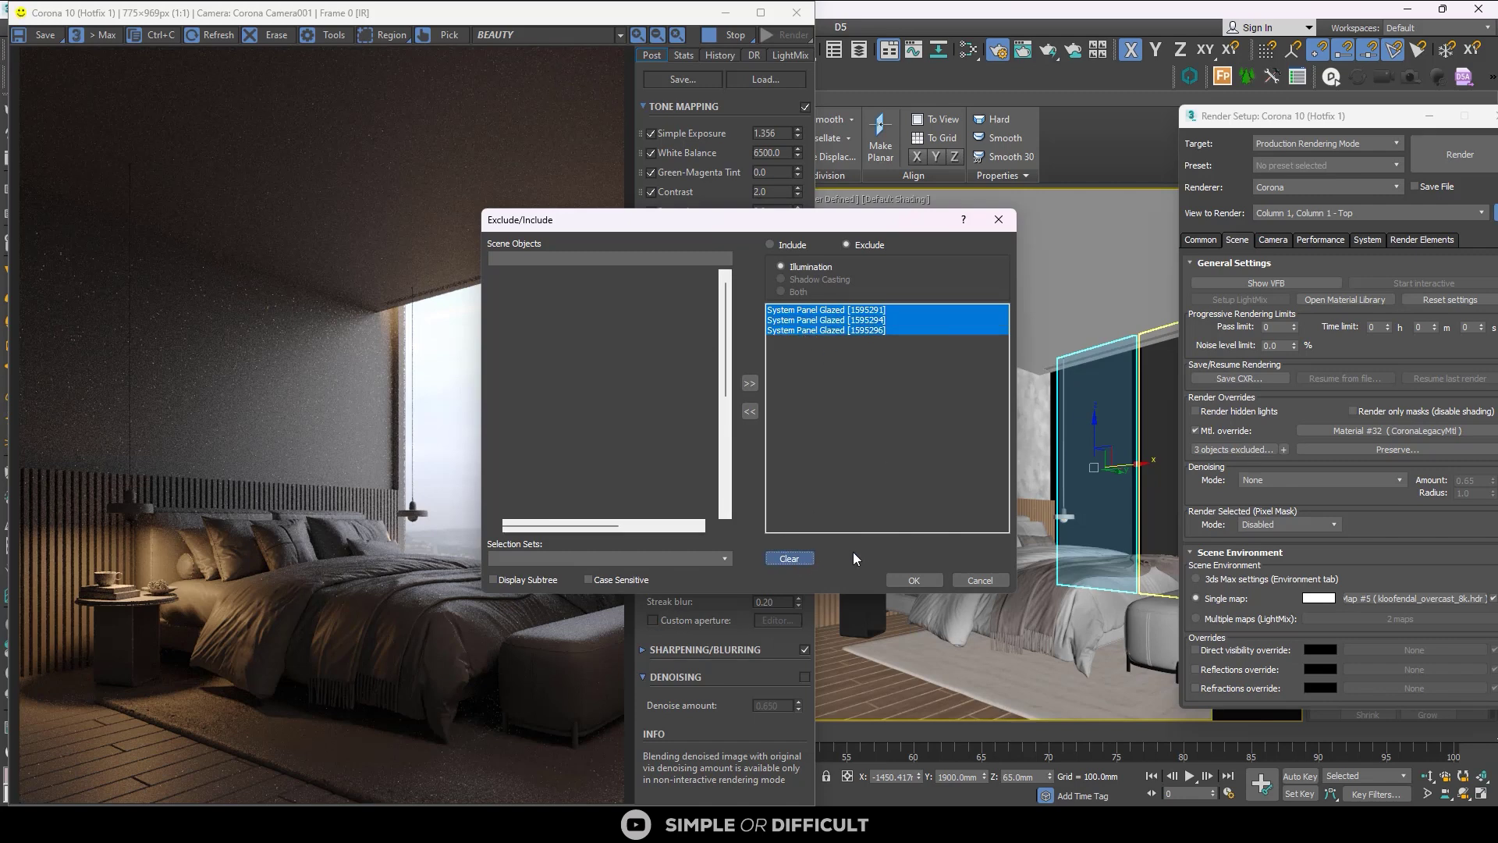
{"action": "left_click", "coordinate": [914, 580]}
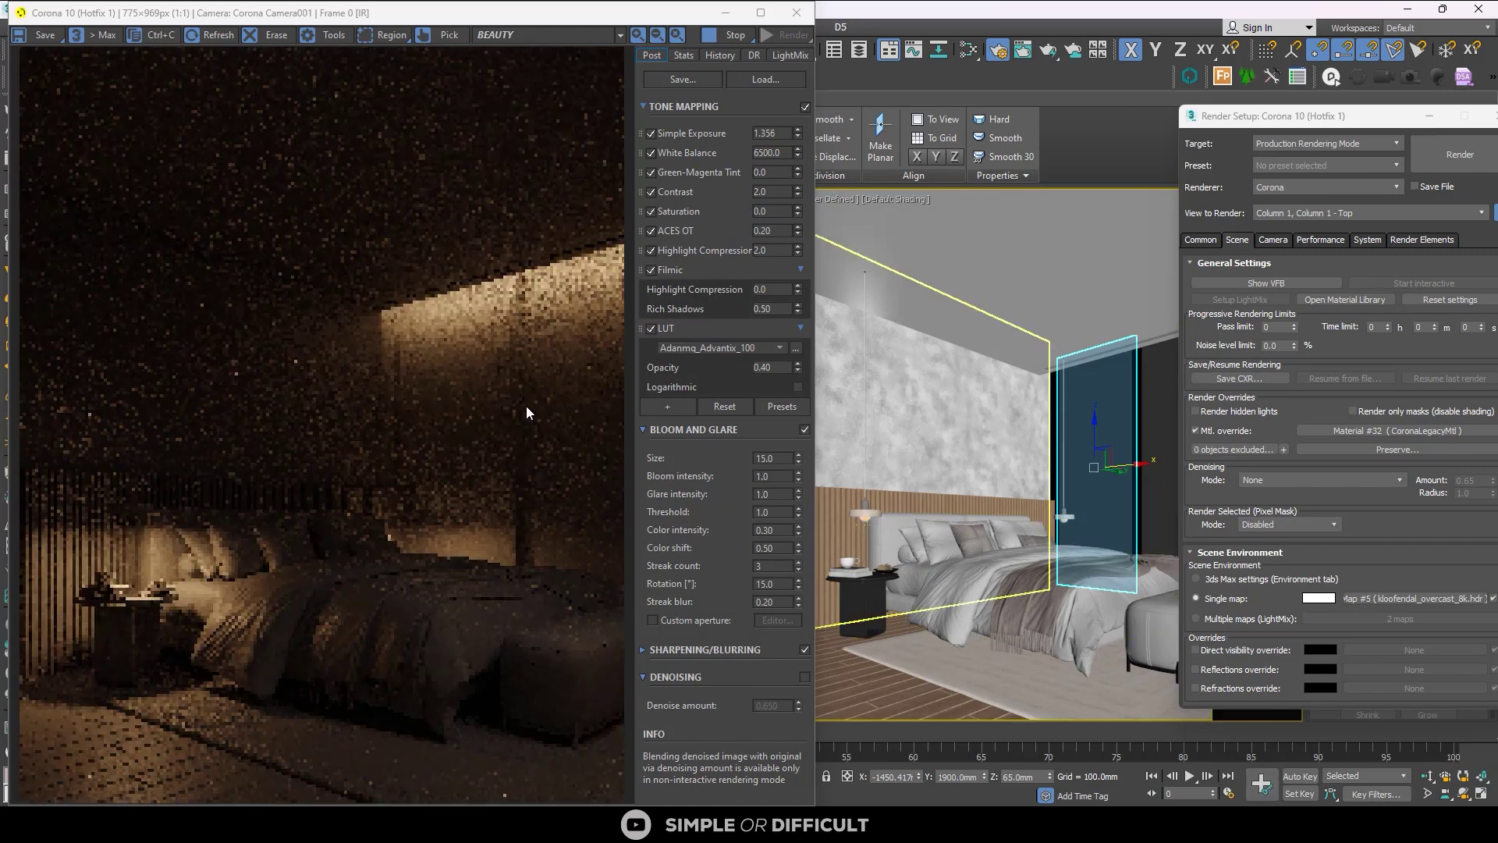
- Set the material override to preserve the Corona Light and glass materials
{"action": "left_click", "coordinate": [1366, 450]}
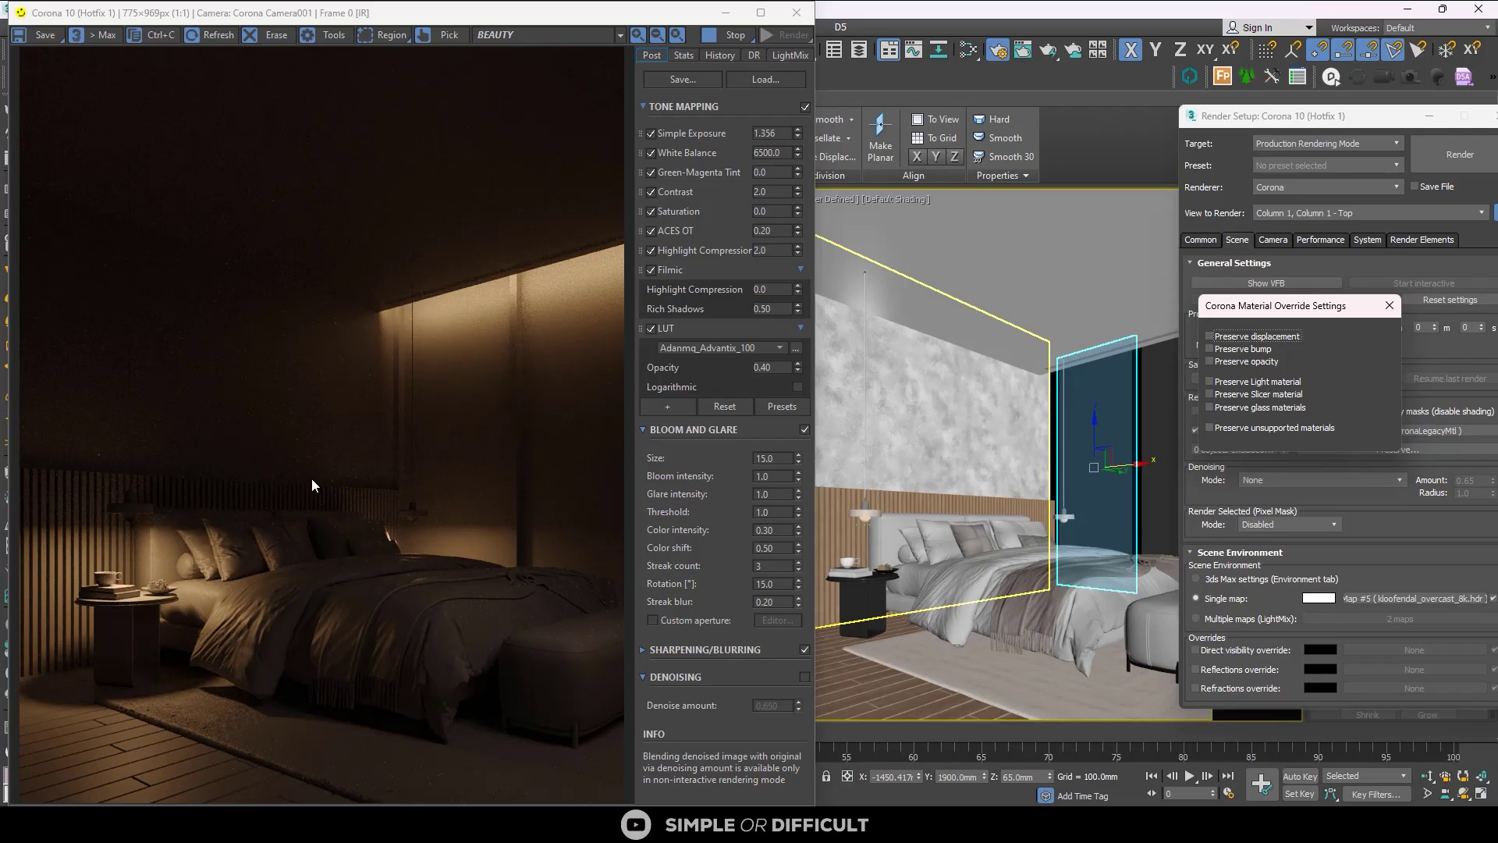
{"action": "left_click", "coordinate": [1221, 383]}
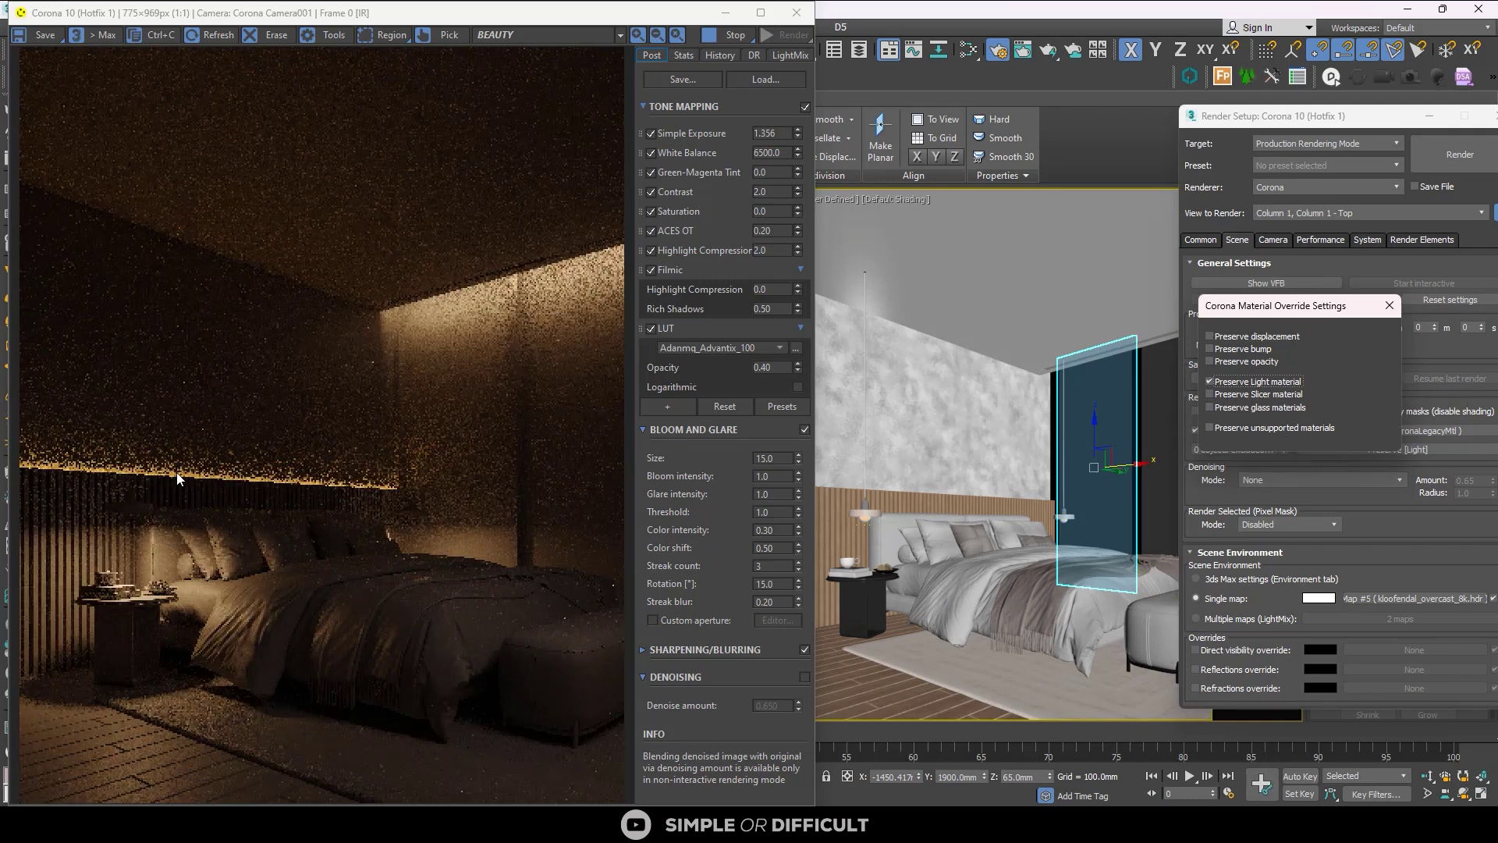
{"action": "left_click", "coordinate": [1215, 409]}
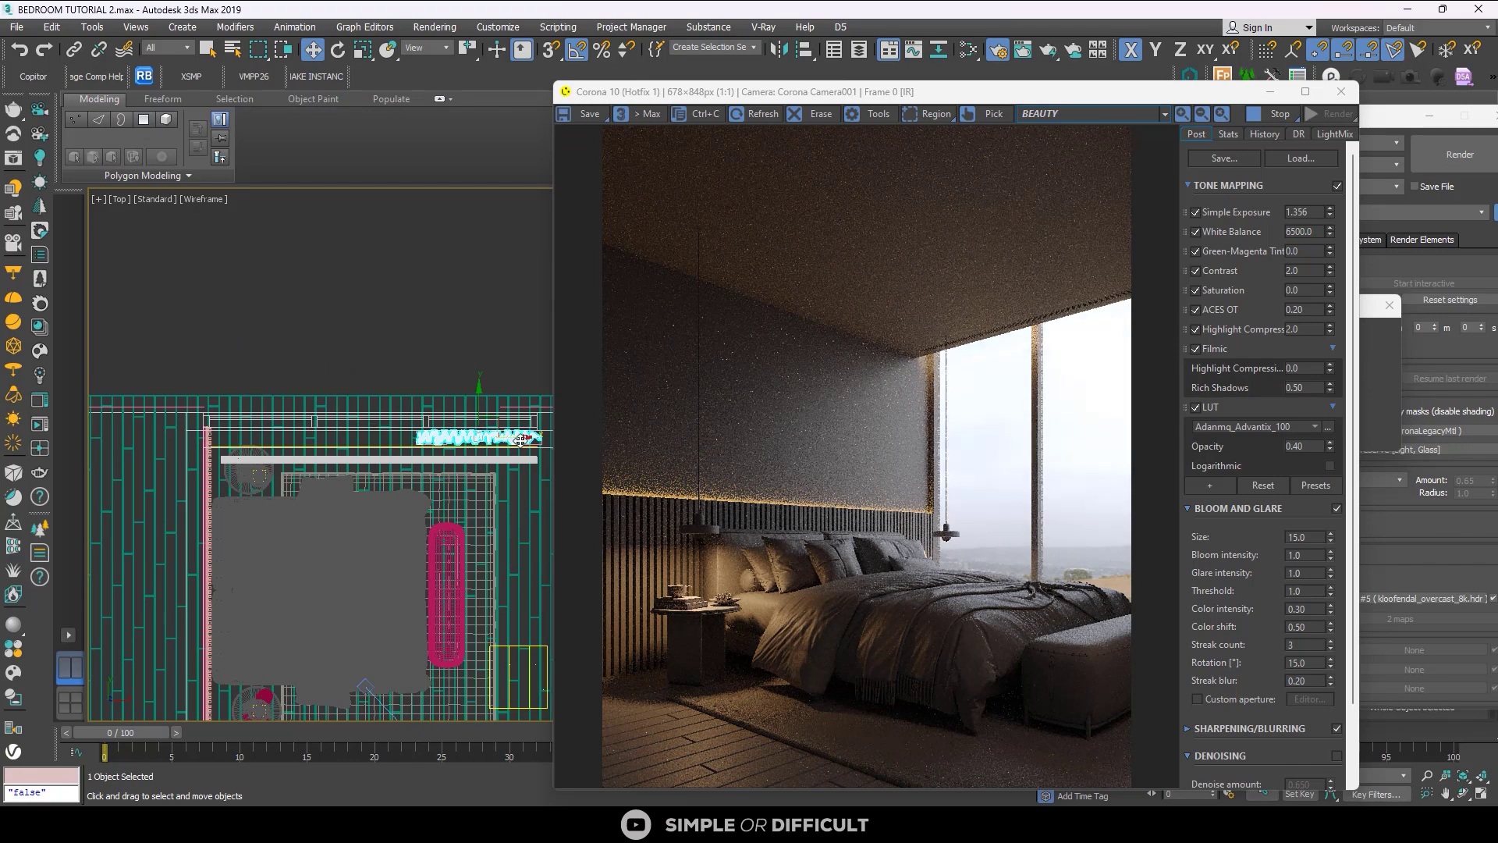
- Slide the curtain along the window wall in the Top view until it covers the window opening seen by the camera
{"action": "left_click_drag", "start_coordinate": [428, 444], "coordinate": [357, 431]}
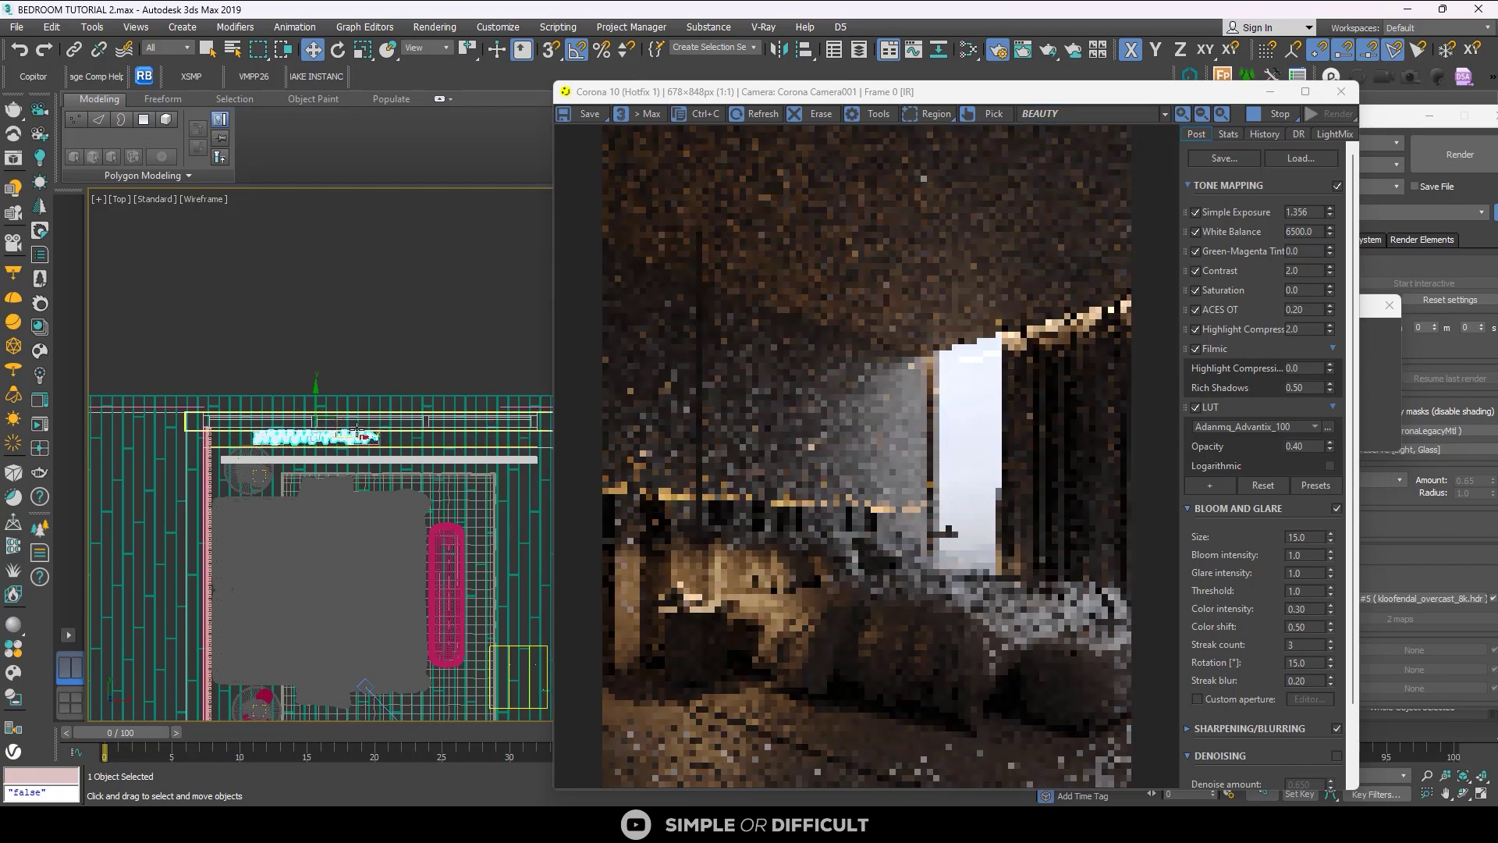
{"action": "left_click_drag", "start_coordinate": [1085, 97], "coordinate": [580, 57]}
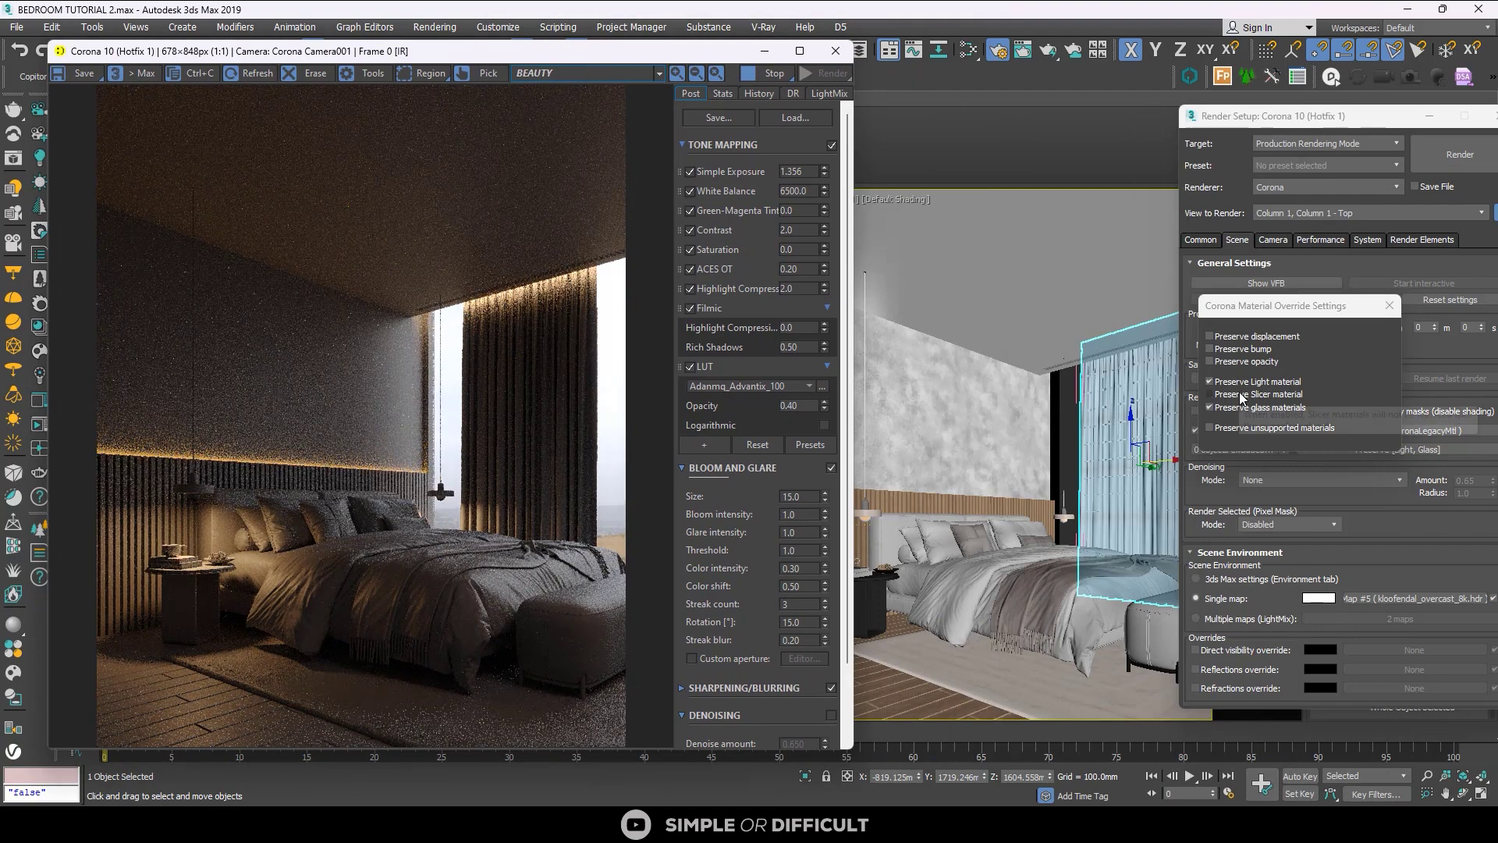
- Preserve material opacity in the override and inspect the curtain closely in the interactive render
{"action": "left_click", "coordinate": [1248, 361]}
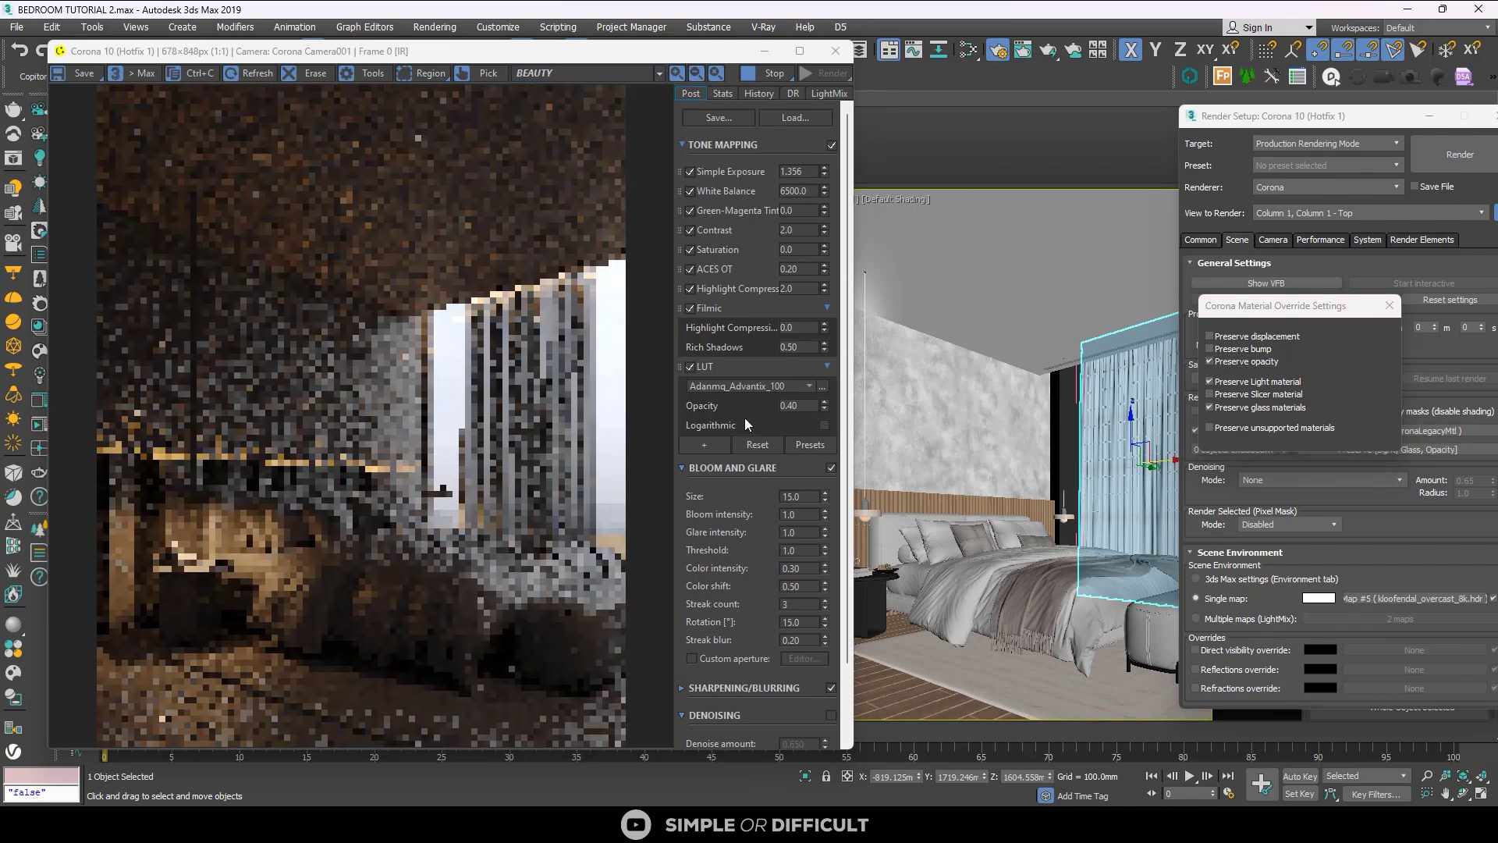
{"action": "scroll", "coordinate": [560, 407], "scroll_direction": "up", "scroll_amount": 1}
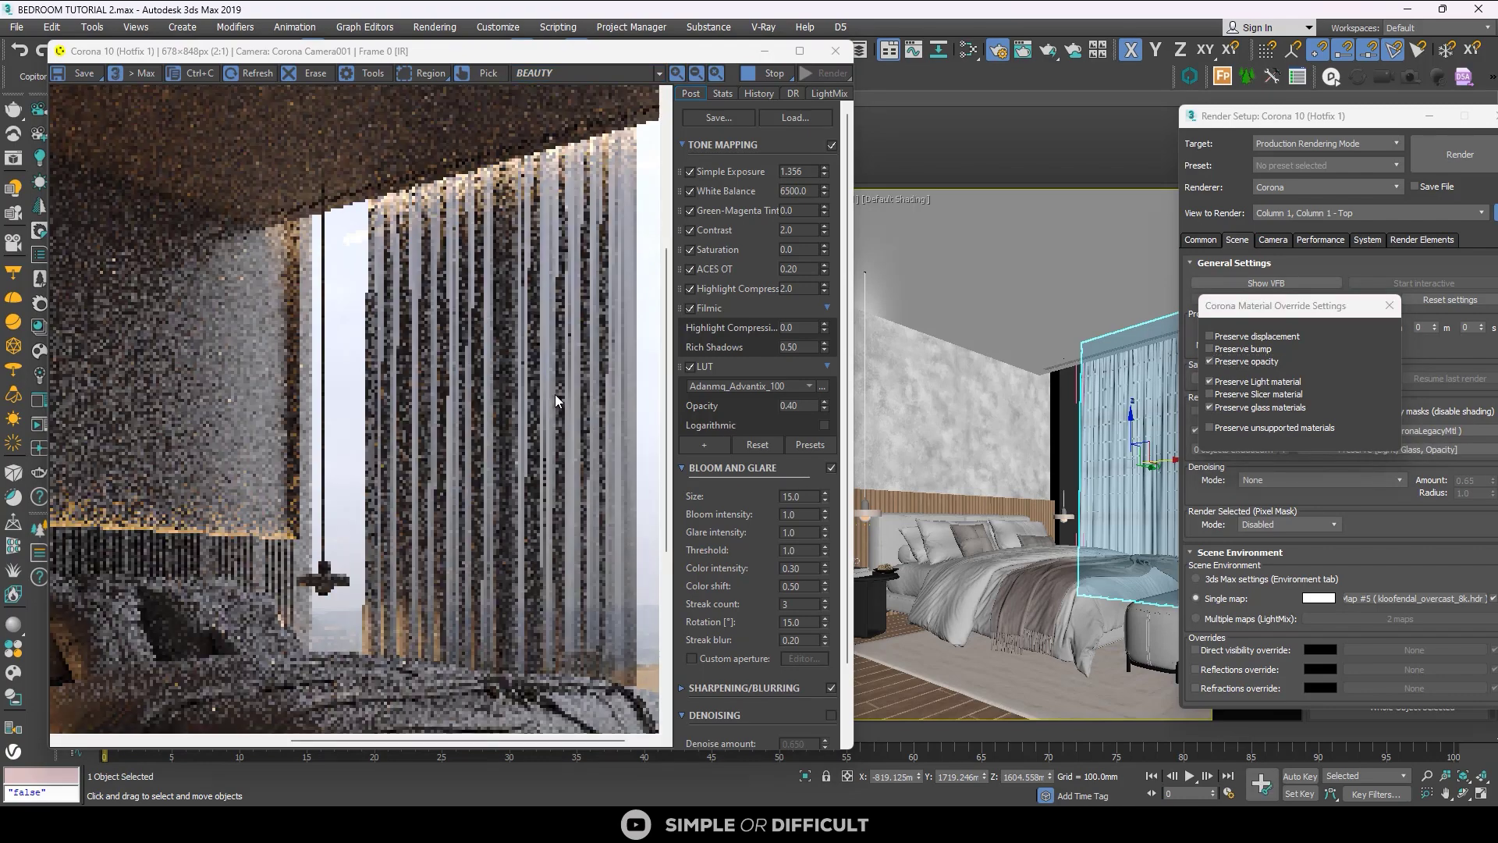
{"action": "scroll", "coordinate": [555, 395], "scroll_direction": "down", "scroll_amount": 1}
- Preserve material displacement in the override and inspect the rug beside the bed in the render
{"action": "left_click_drag", "start_coordinate": [1287, 115], "coordinate": [1190, 122]}
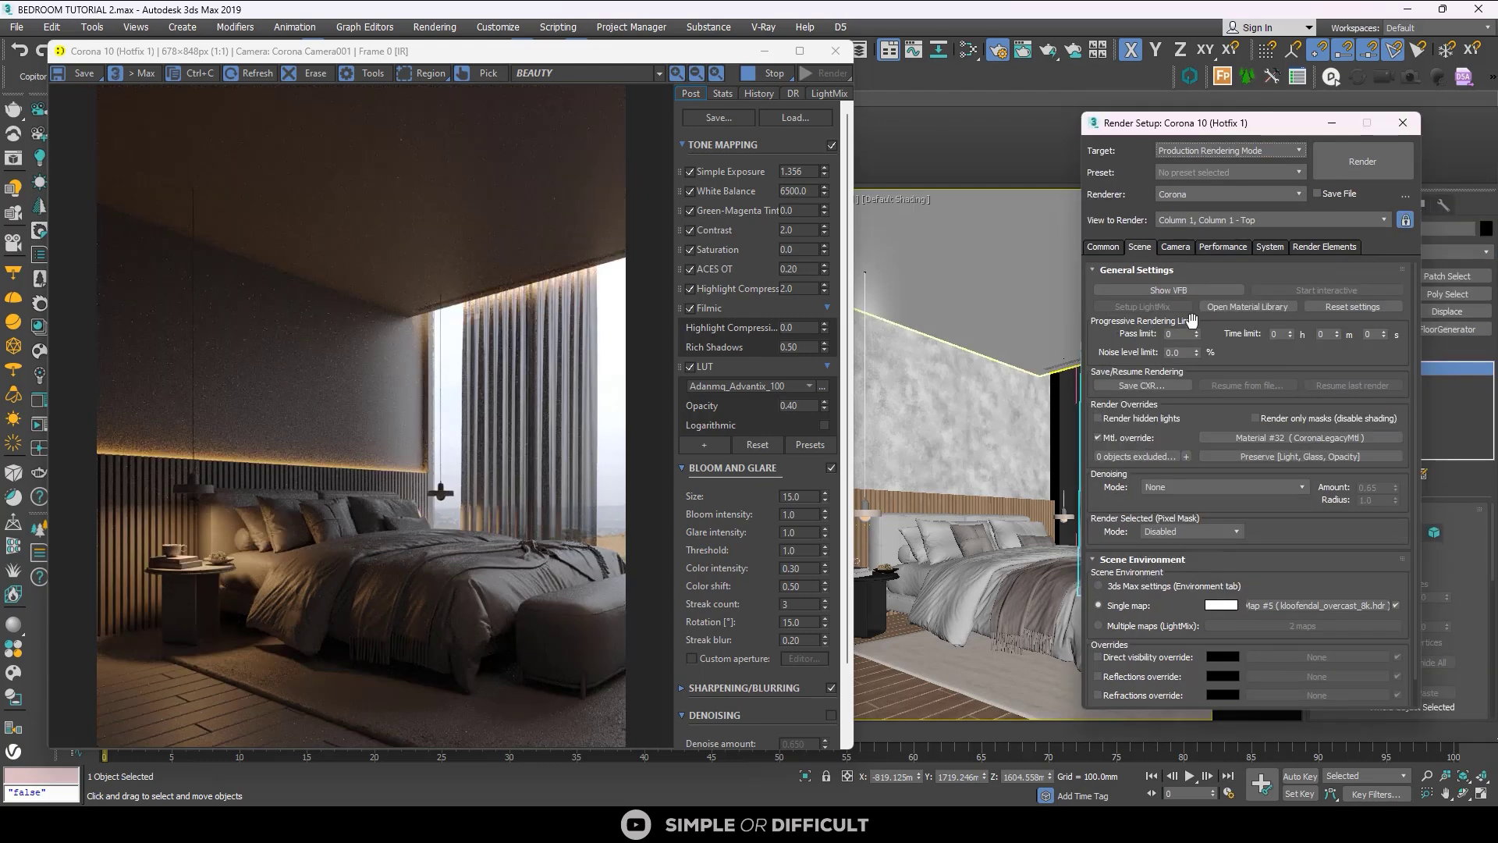
{"action": "left_click", "coordinate": [1276, 461]}
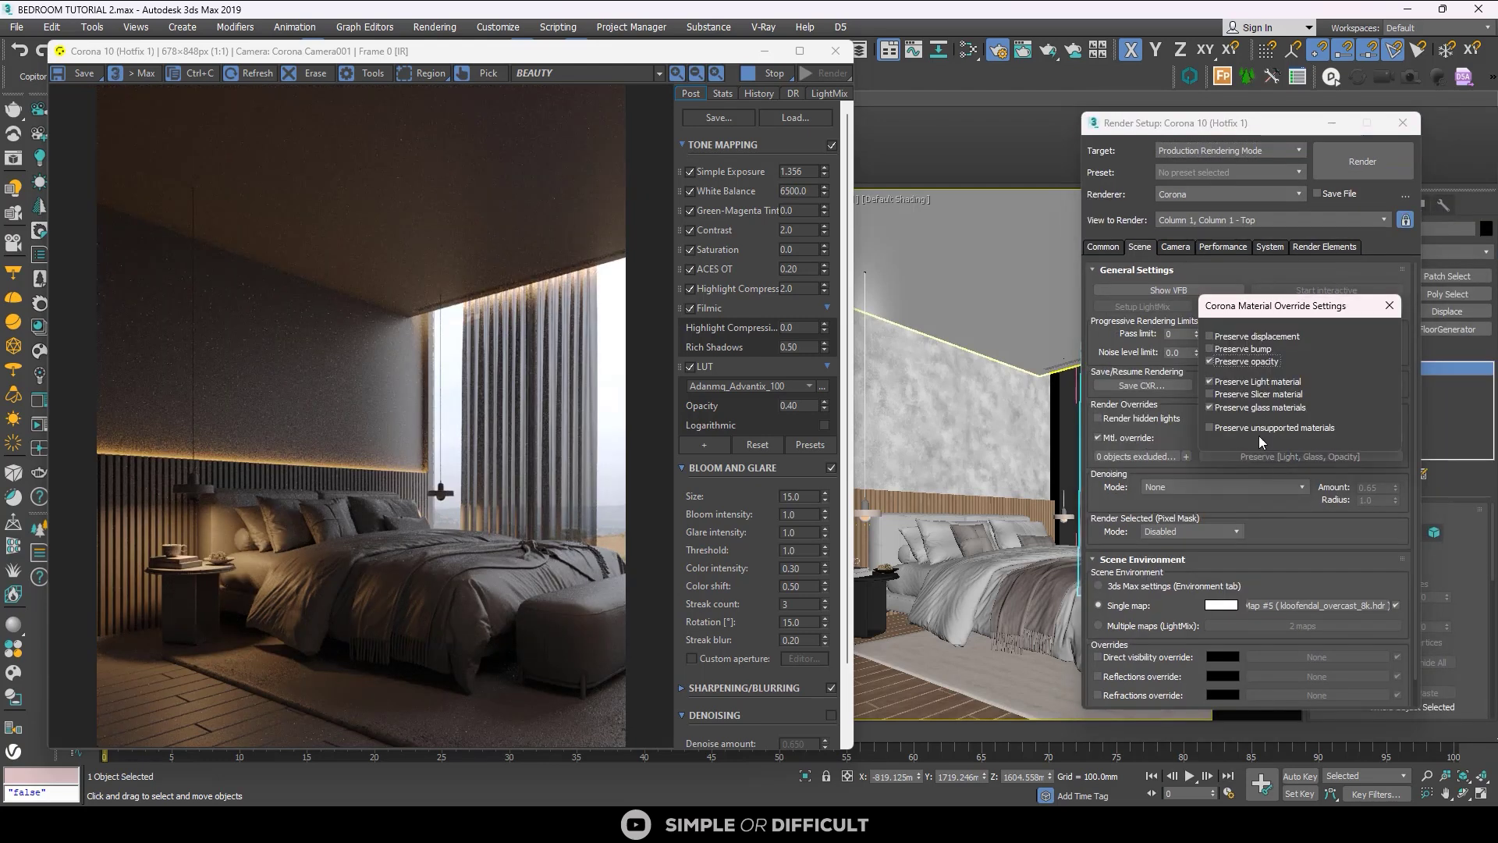
{"action": "left_click", "coordinate": [1212, 337]}
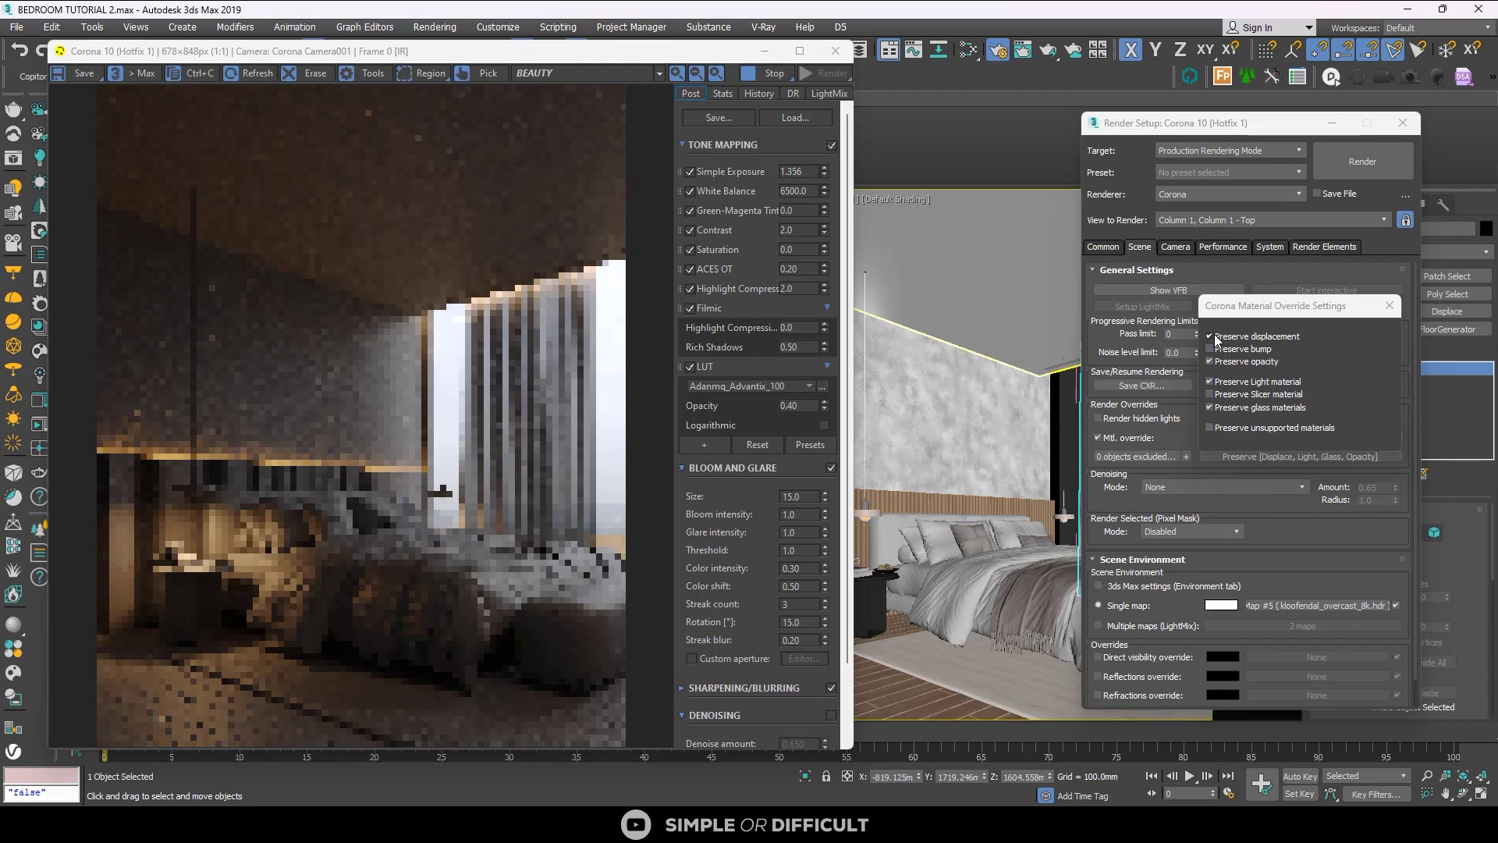
{"action": "scroll", "coordinate": [355, 714], "scroll_direction": "up", "scroll_amount": 4}
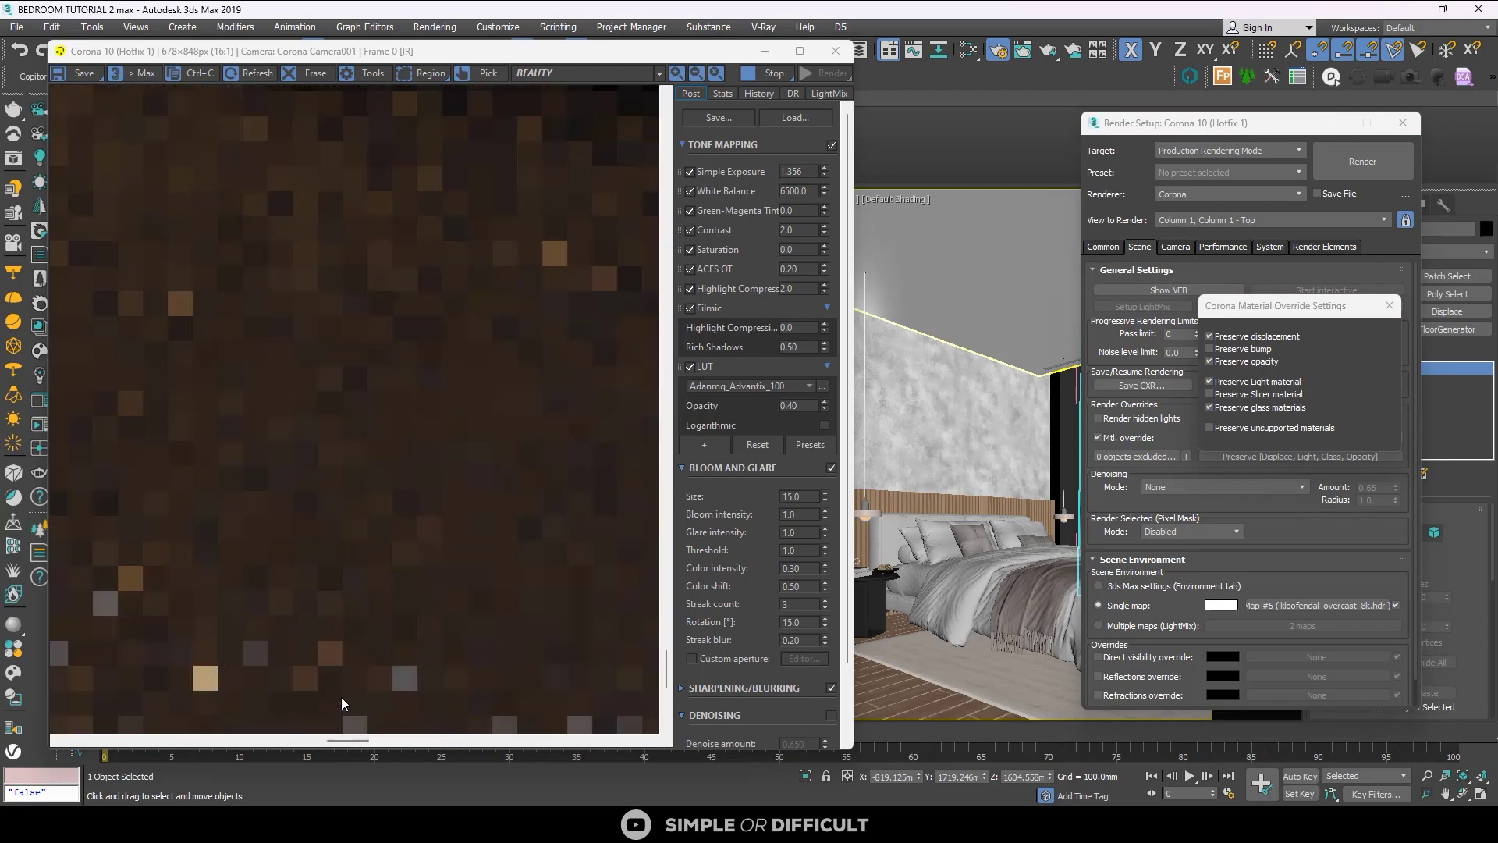
{"action": "scroll", "coordinate": [414, 577], "scroll_direction": "down", "scroll_amount": 4}
{"action": "scroll", "coordinate": [406, 632], "scroll_direction": "up", "scroll_amount": 2}
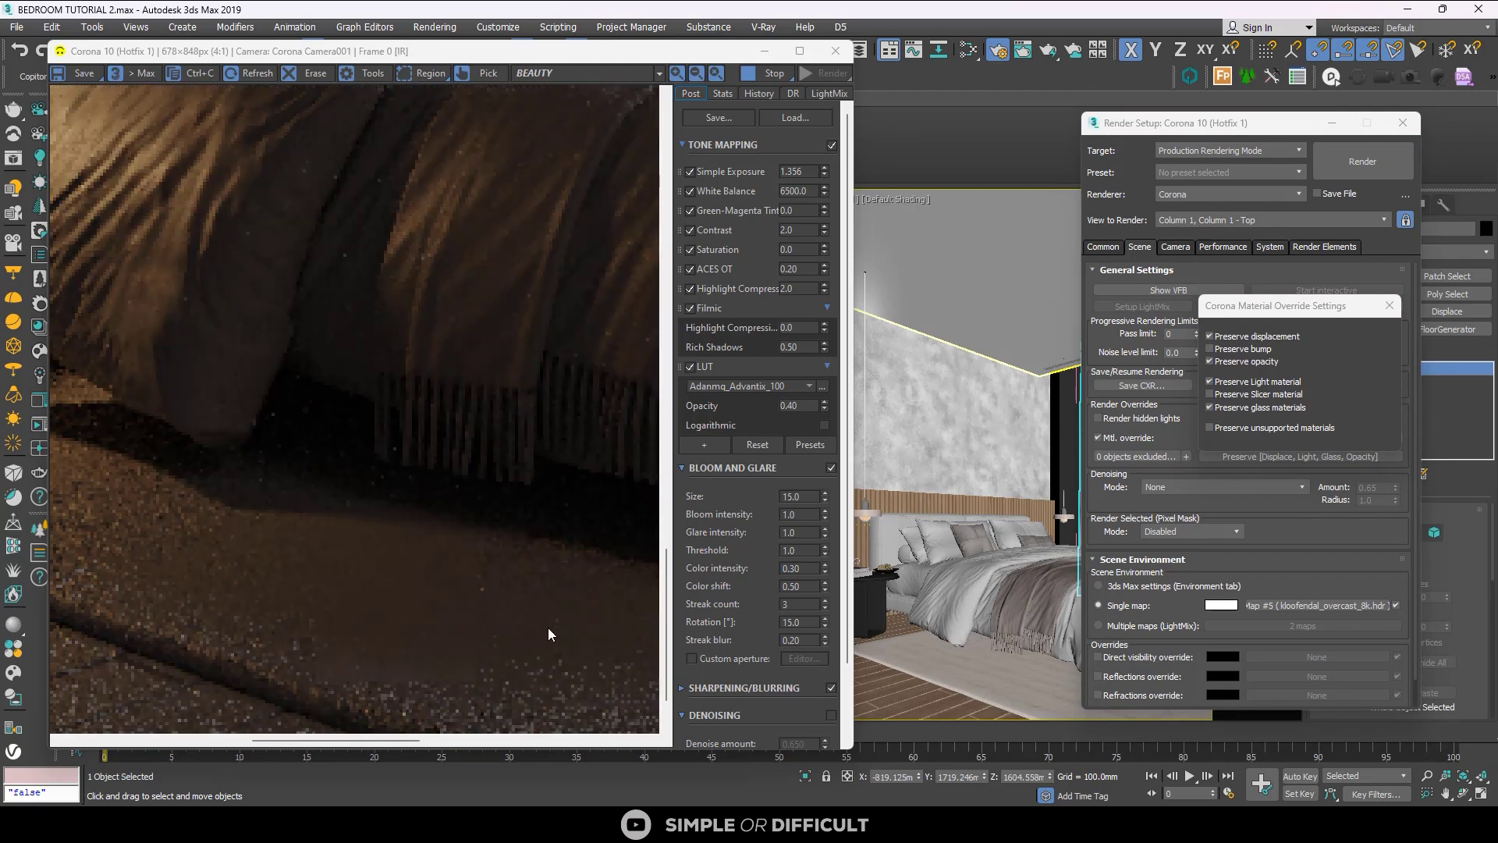
- Preserve material bump in the override and examine the rug and wooden floor in the render
{"action": "left_click", "coordinate": [1218, 349]}
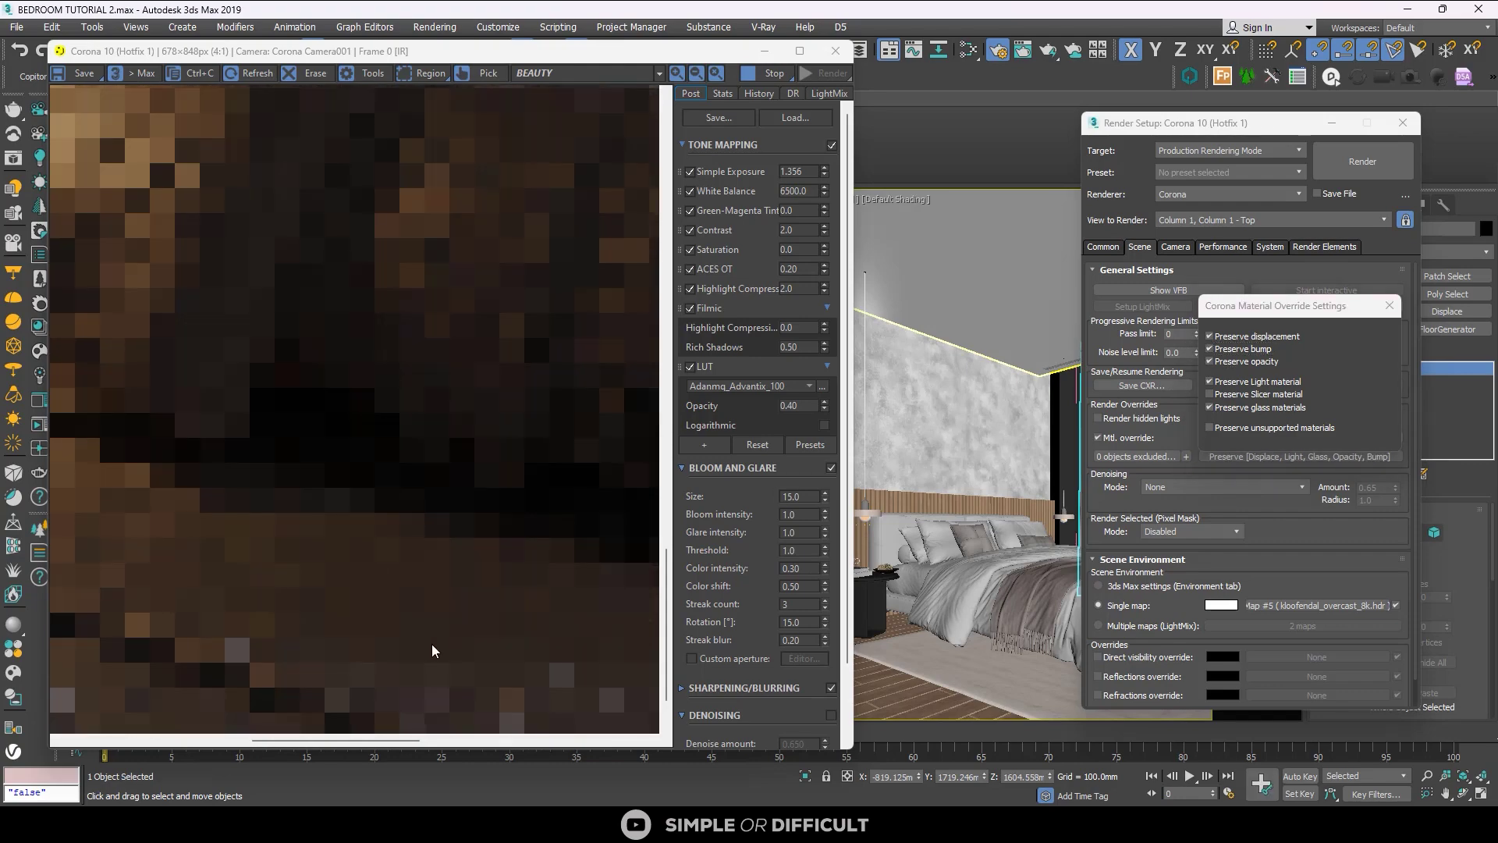
{"action": "scroll", "coordinate": [412, 613], "scroll_direction": "down", "scroll_amount": 1}
{"action": "scroll", "coordinate": [351, 593], "scroll_direction": "down", "scroll_amount": 1}
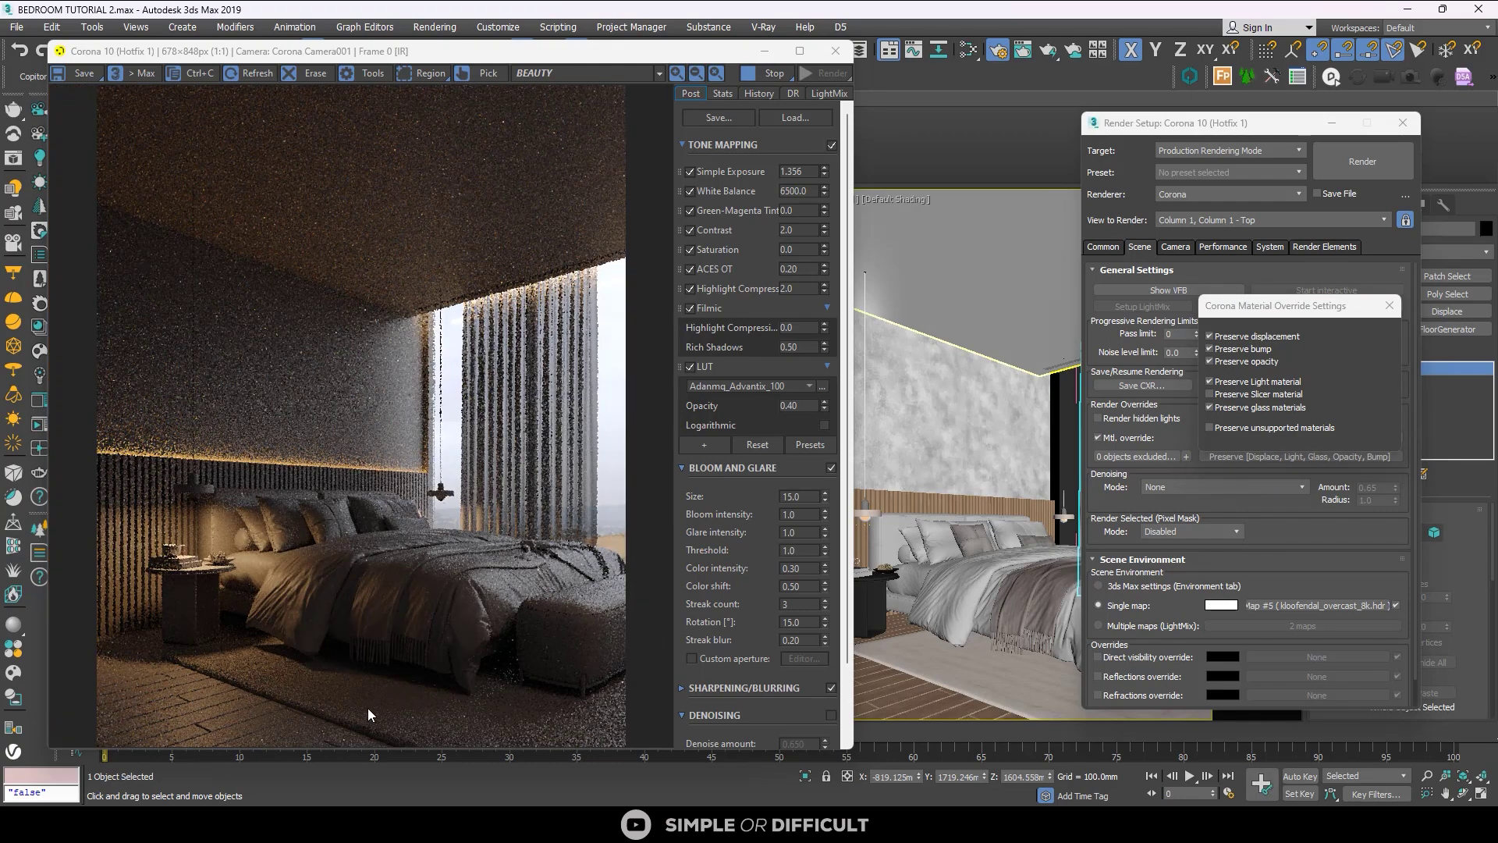
{"action": "scroll", "coordinate": [367, 706], "scroll_direction": "up", "scroll_amount": 2}
{"action": "scroll", "coordinate": [362, 693], "scroll_direction": "down", "scroll_amount": 1}
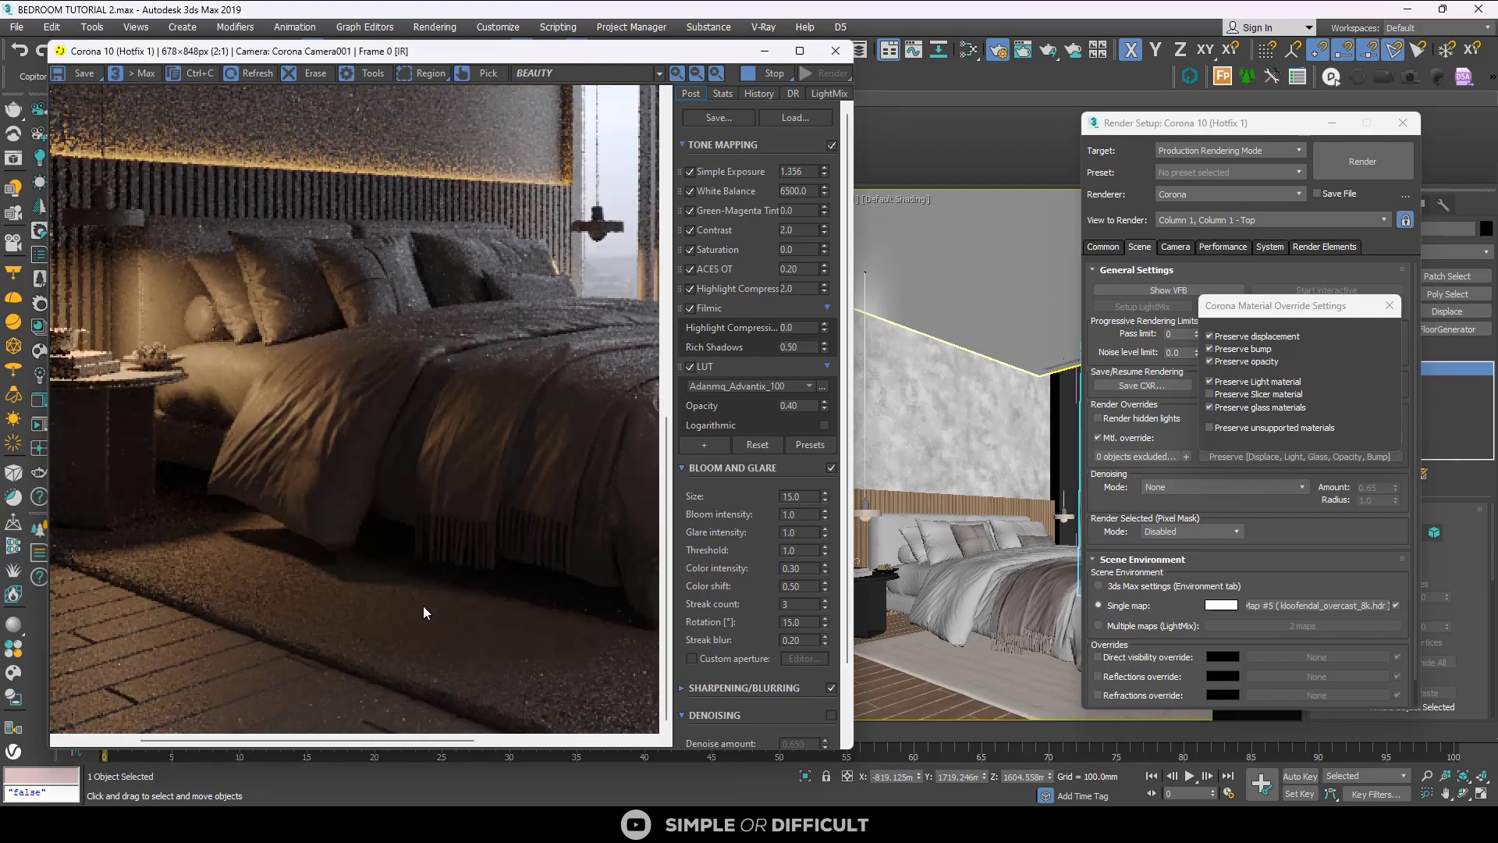
{"action": "scroll", "coordinate": [391, 641], "scroll_direction": "down", "scroll_amount": 1}
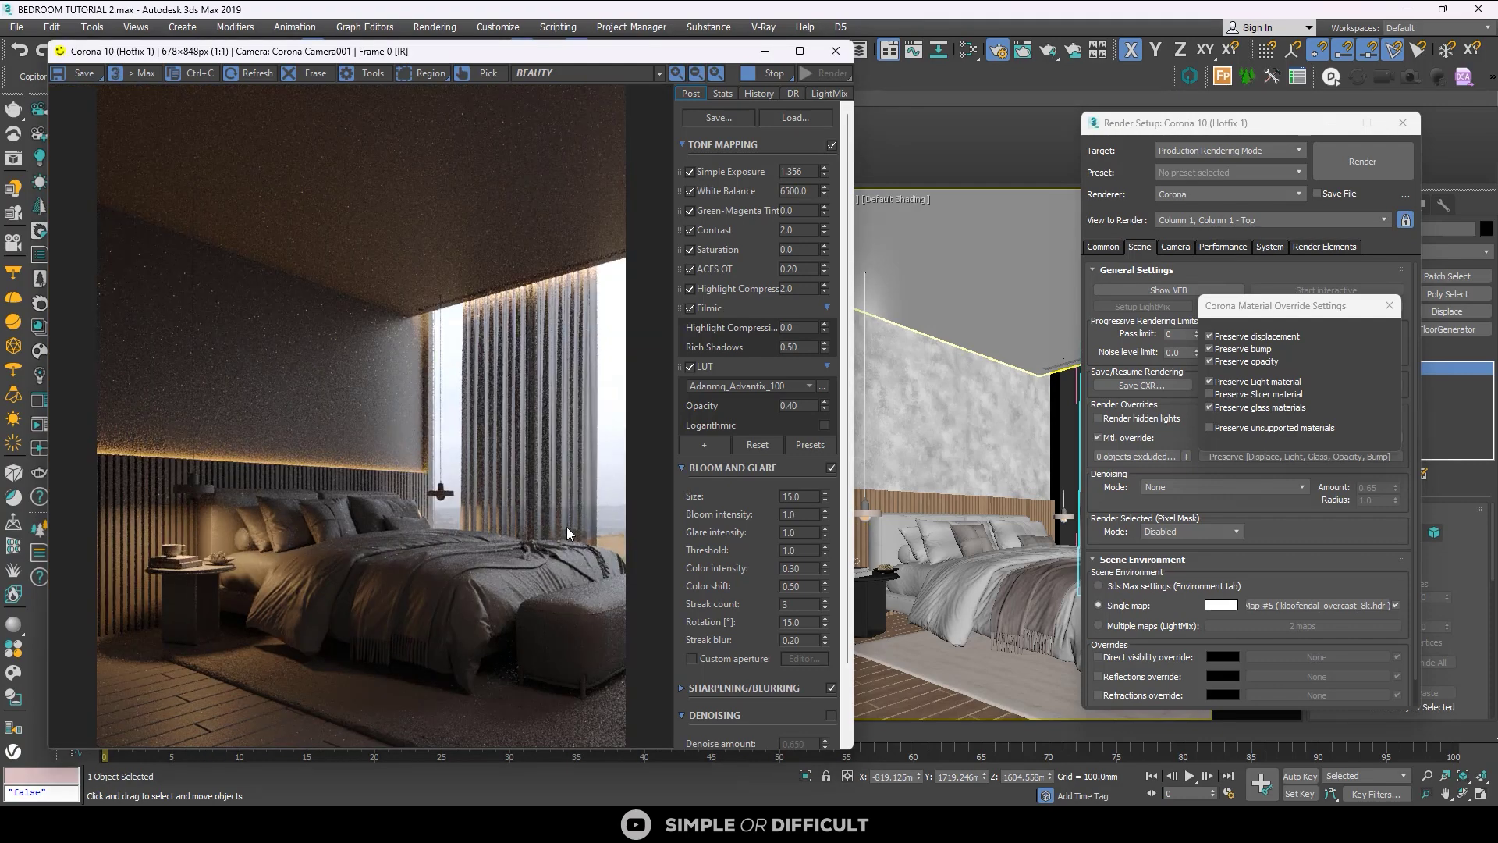
- Turn off every enabled preserve option of the material override and close its settings
{"action": "left_click", "coordinate": [1210, 406]}
{"action": "left_click", "coordinate": [1210, 362]}
{"action": "left_click", "coordinate": [1210, 348]}
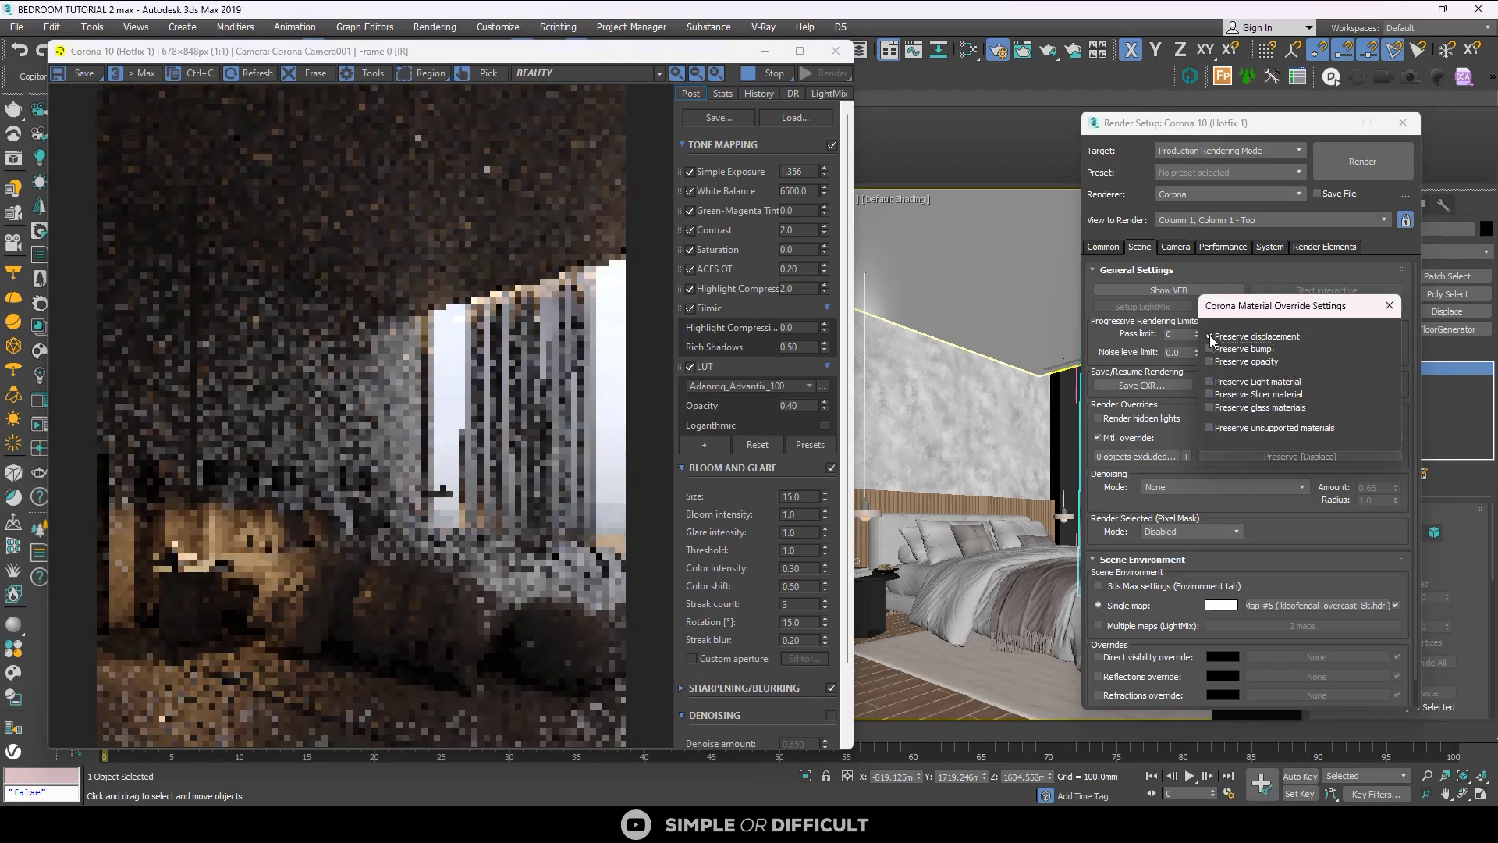
{"action": "left_click", "coordinate": [1210, 335]}
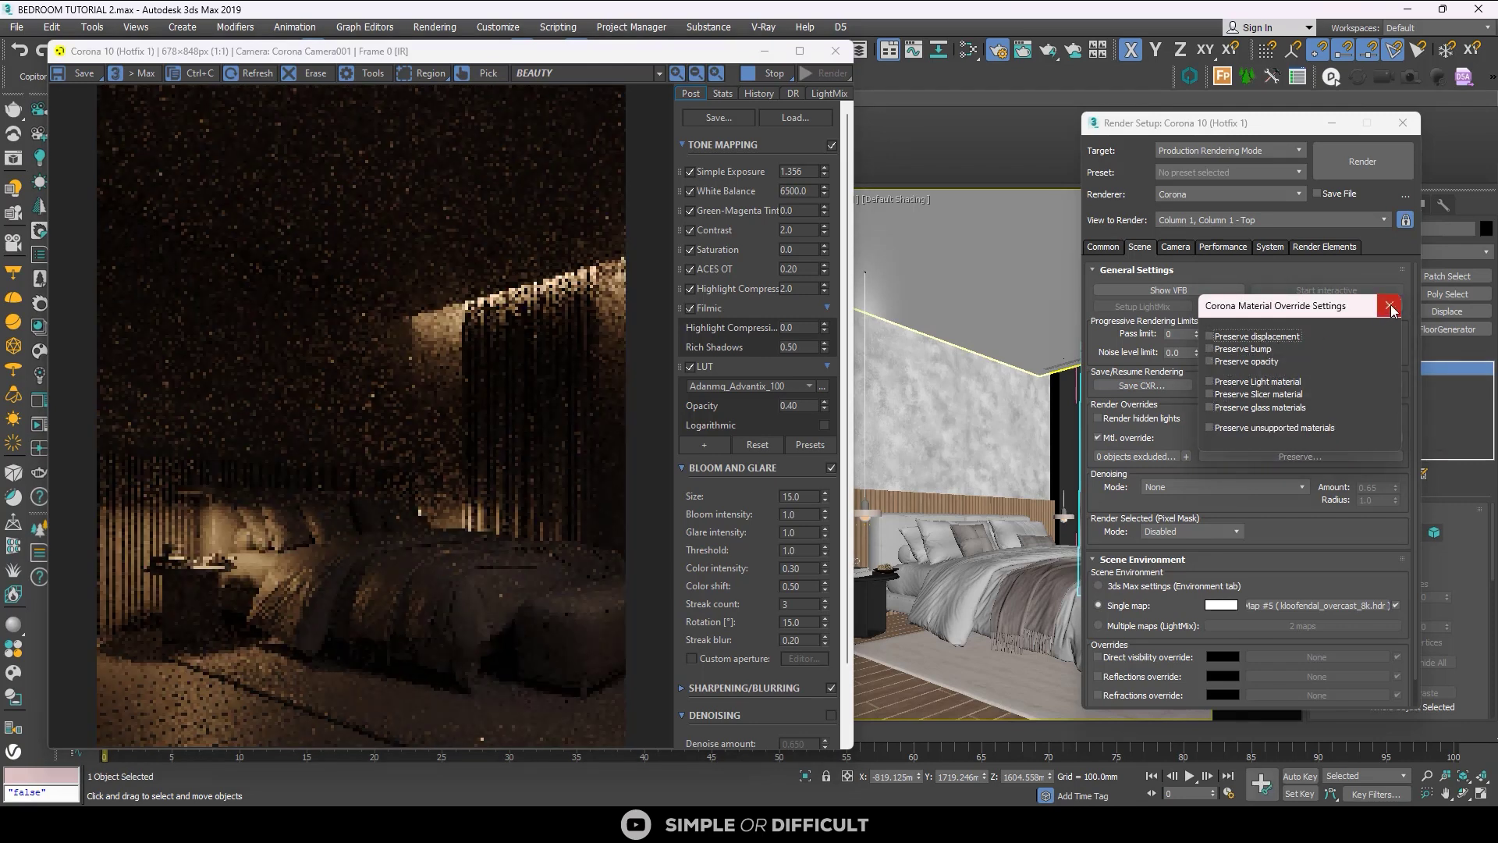
{"action": "left_click", "coordinate": [1391, 304]}
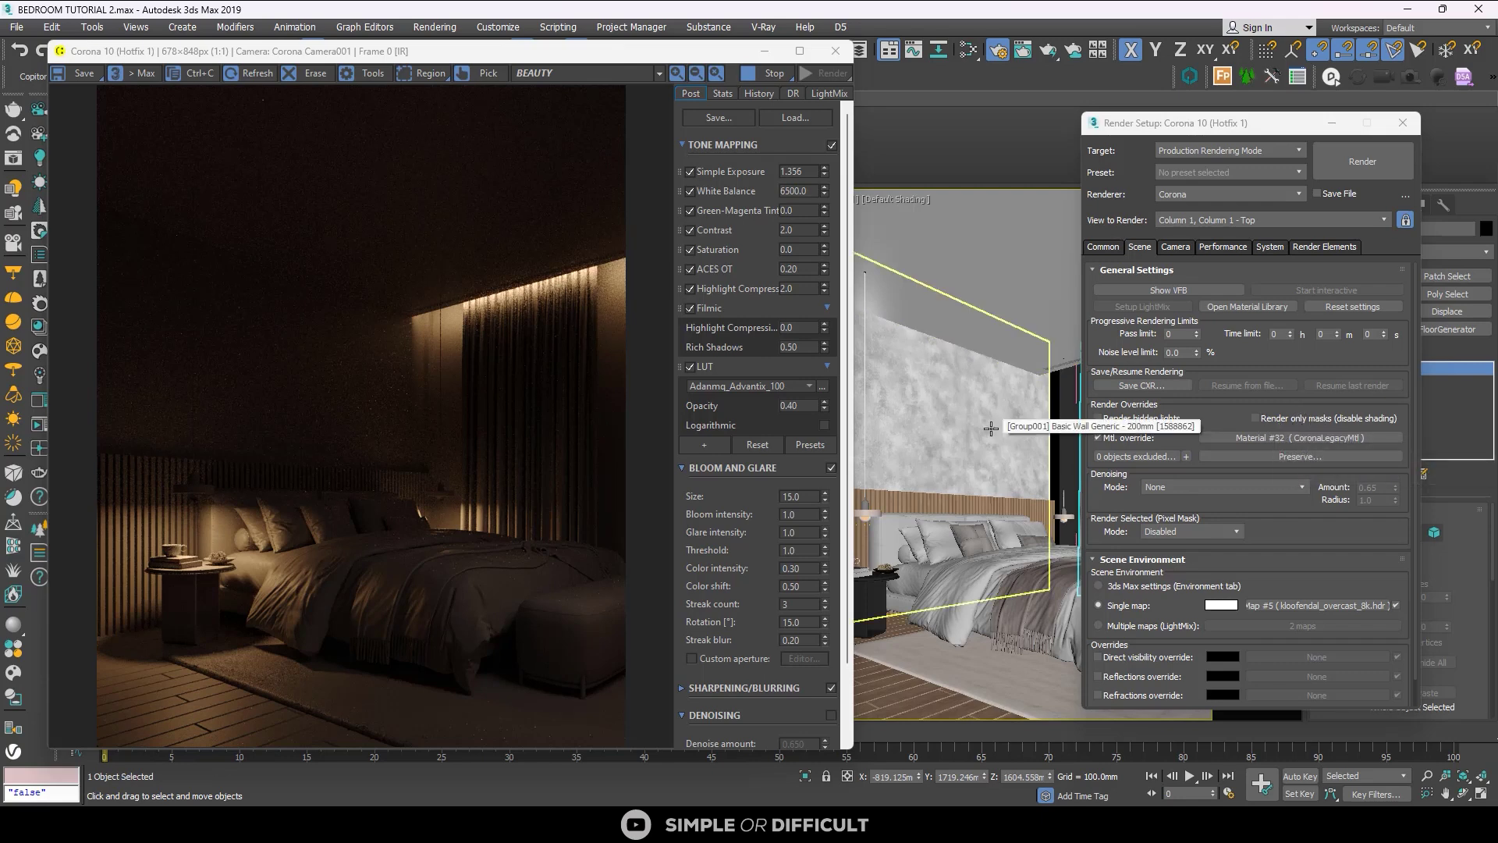
- Examine the top of the window from an angled wireframe view and clear the wall selection
{"action": "left_click", "coordinate": [953, 375]}
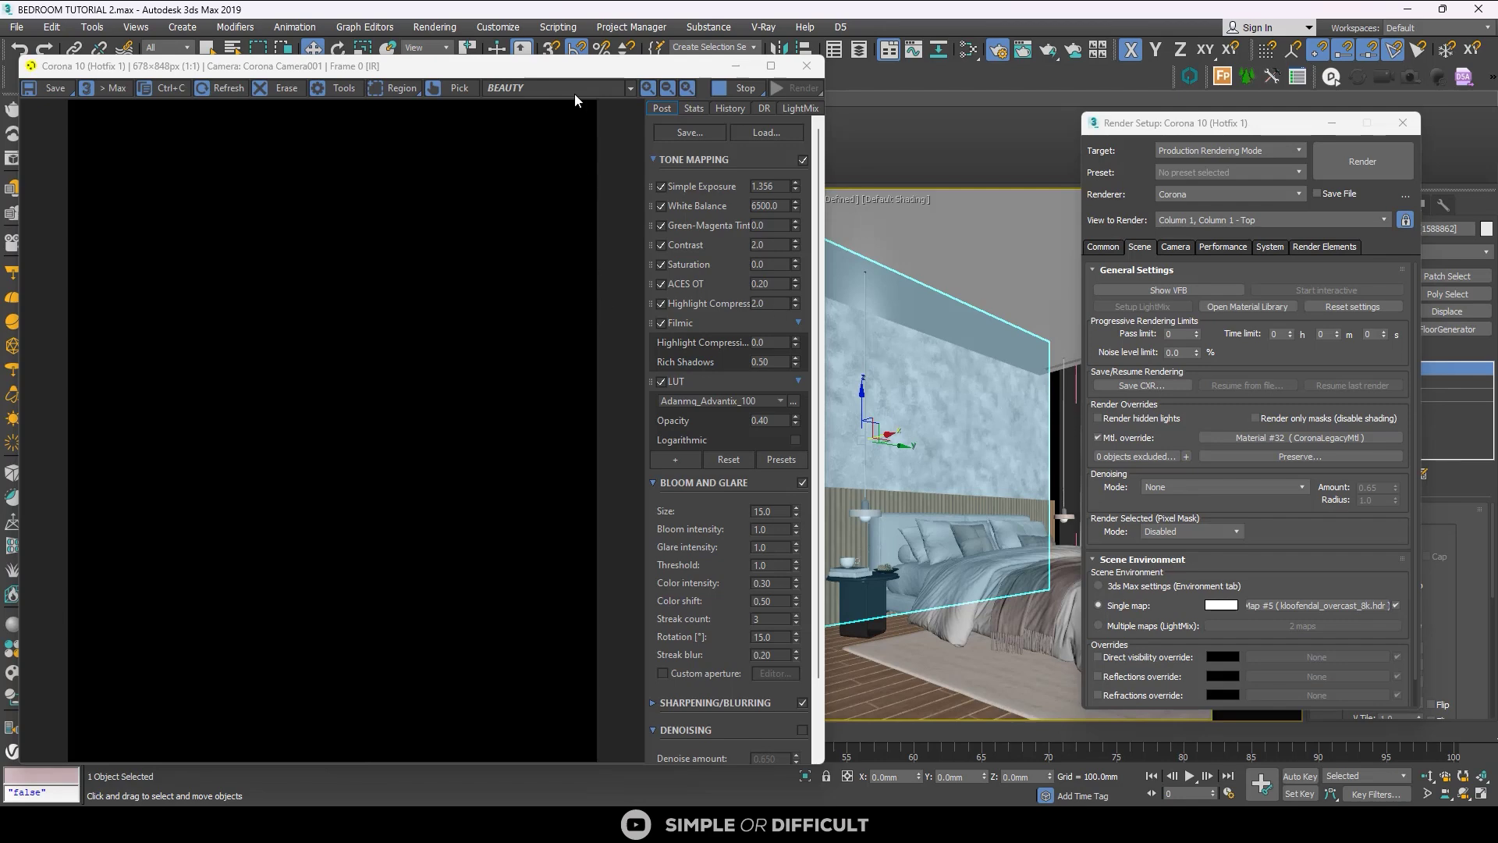
{"action": "left_click_drag", "start_coordinate": [573, 75], "coordinate": [1206, 159]}
{"action": "middle_click_drag", "start_coordinate": [313, 458], "coordinate": [373, 449], "text": "alt"}
{"action": "scroll", "coordinate": [358, 518], "scroll_direction": "up", "scroll_amount": 3}
{"action": "scroll", "coordinate": [358, 481], "scroll_direction": "up", "scroll_amount": 2}
{"action": "left_click", "coordinate": [359, 481]}
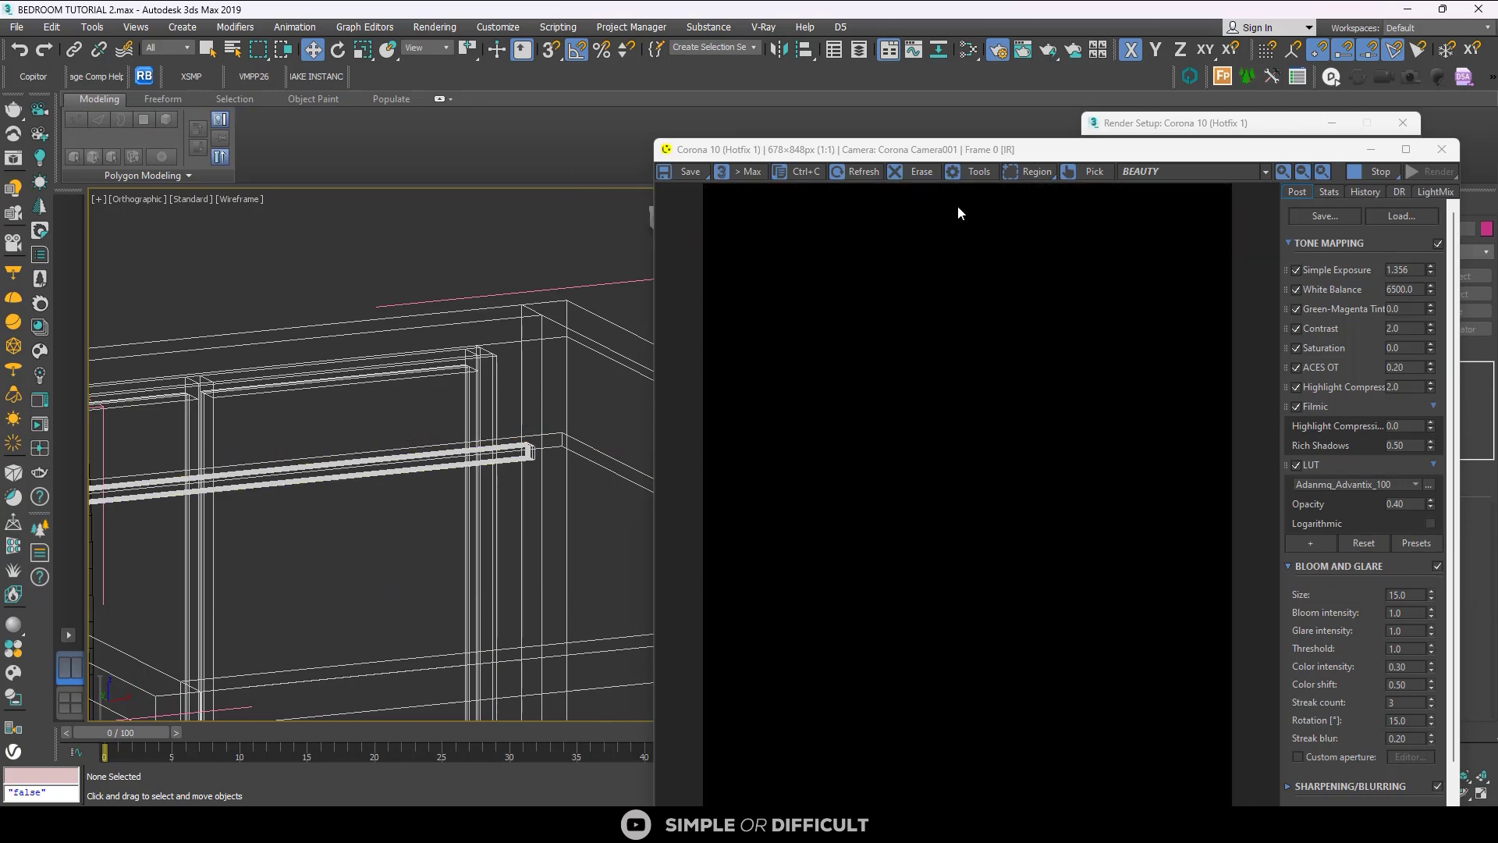
- Turn on rendering of hidden lights in the render overrides
{"action": "left_click_drag", "start_coordinate": [975, 147], "coordinate": [434, 140]}
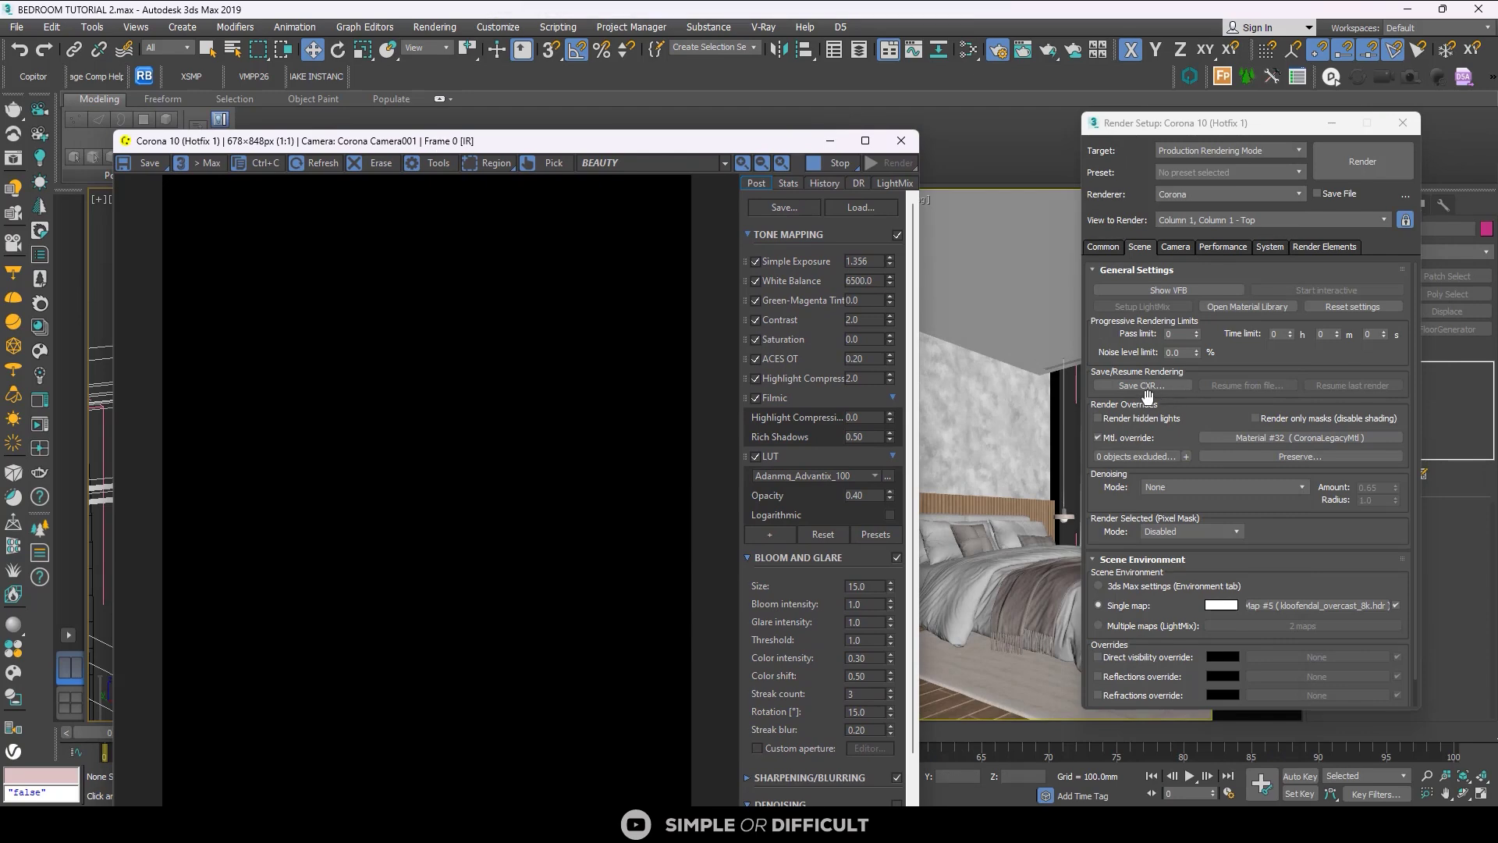
{"action": "left_click", "coordinate": [1100, 418]}
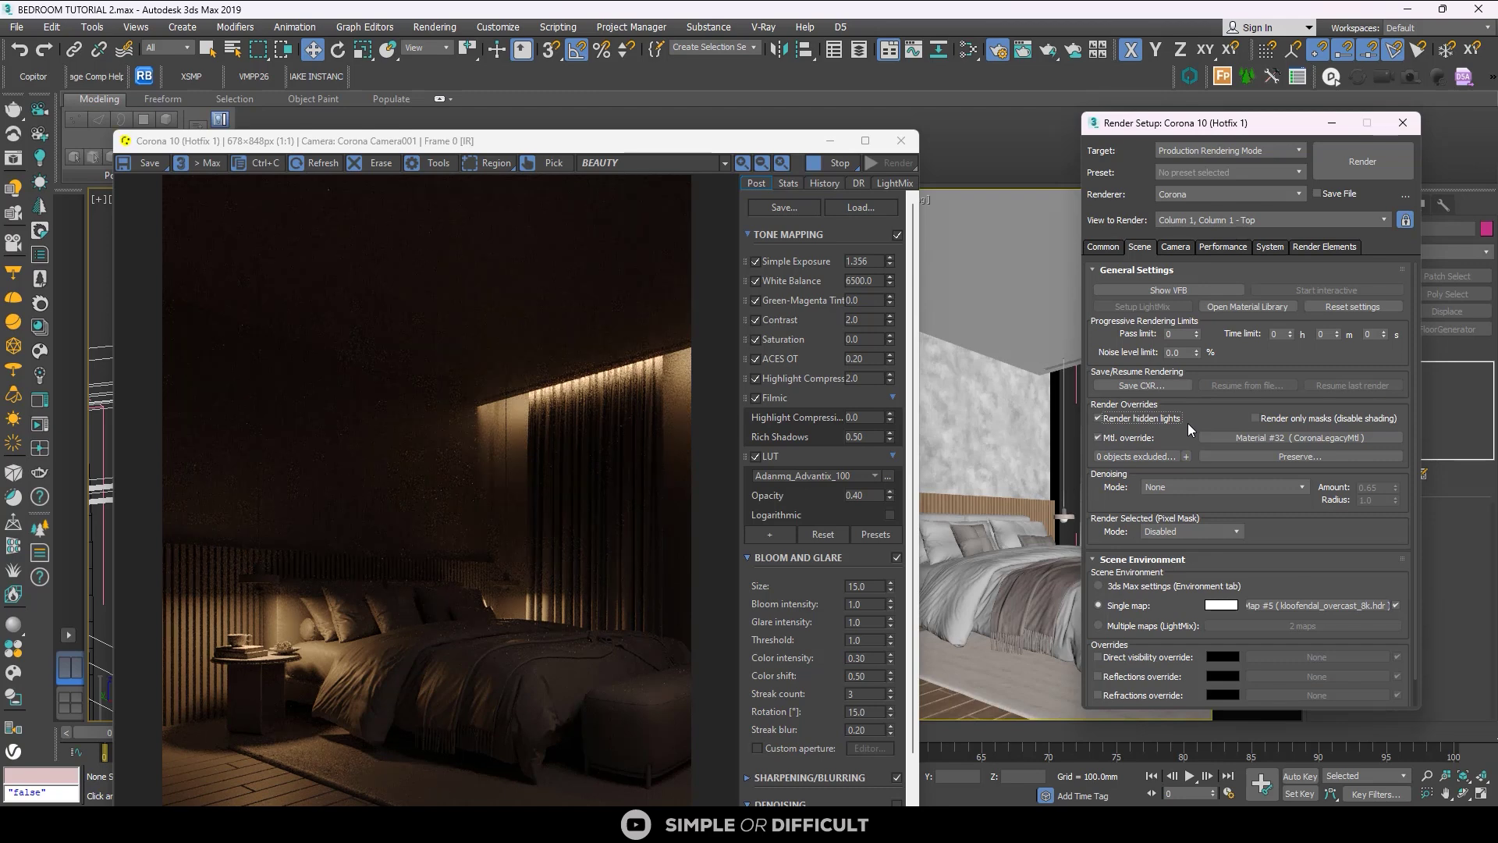
{"action": "left_click_drag", "start_coordinate": [696, 140], "coordinate": [991, 150]}
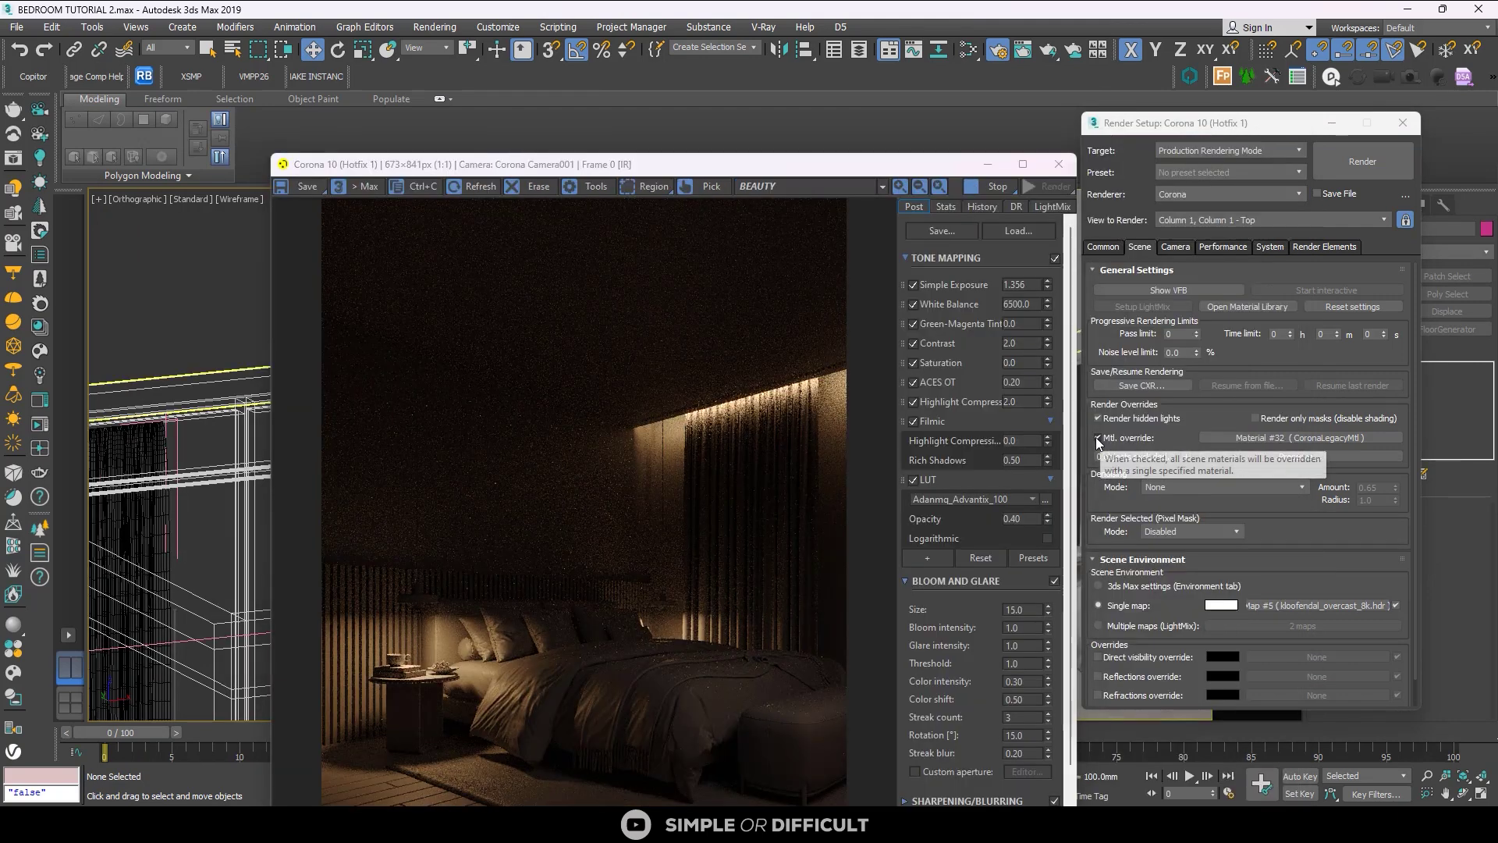
- Switch the material override off to compare the original materials in the render, and switch it on again
{"action": "left_click", "coordinate": [1108, 438]}
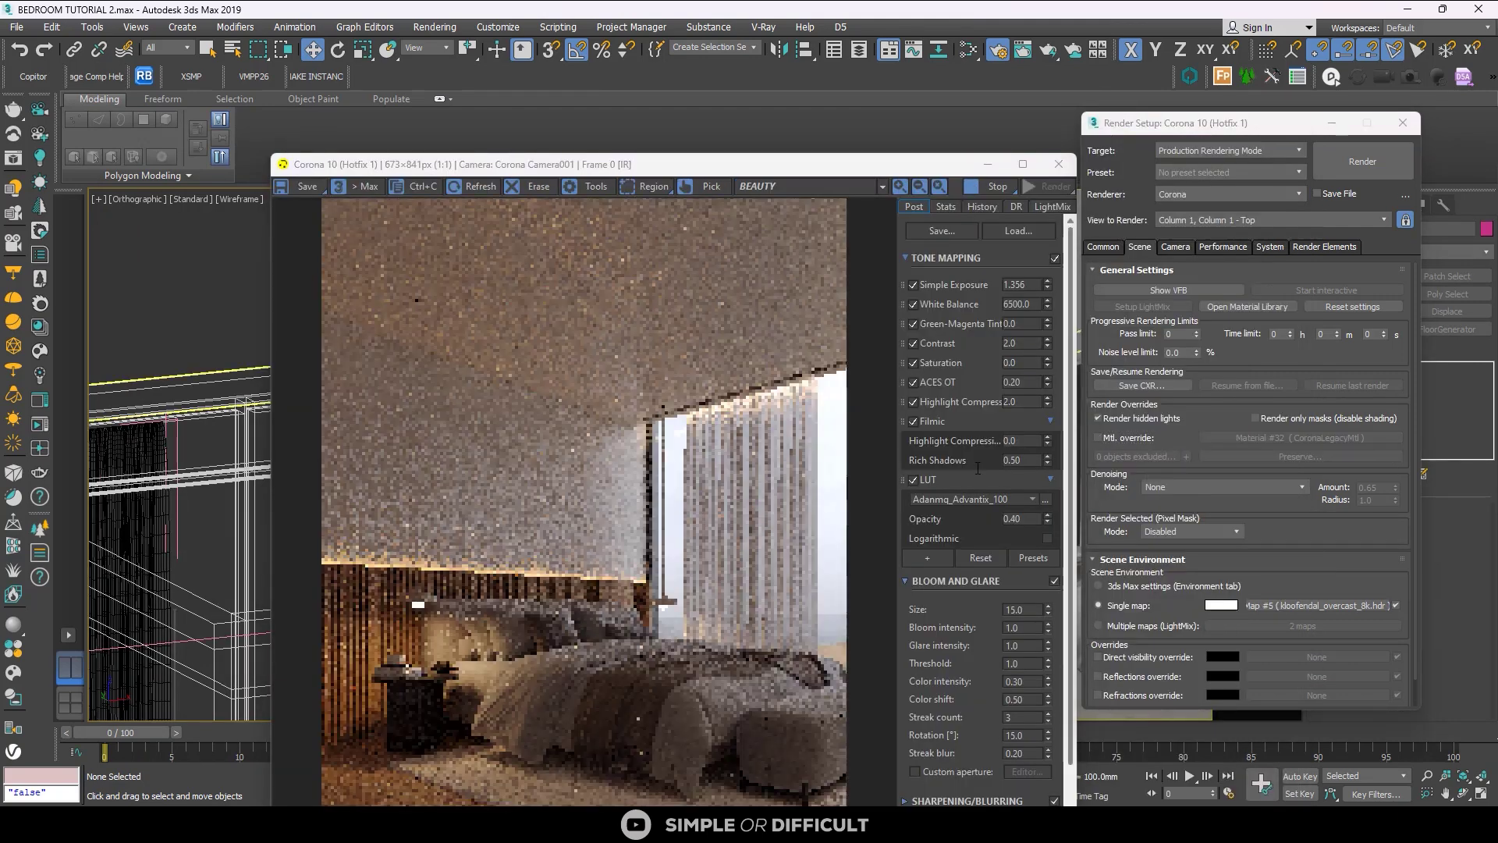
{"action": "left_click", "coordinate": [1108, 441]}
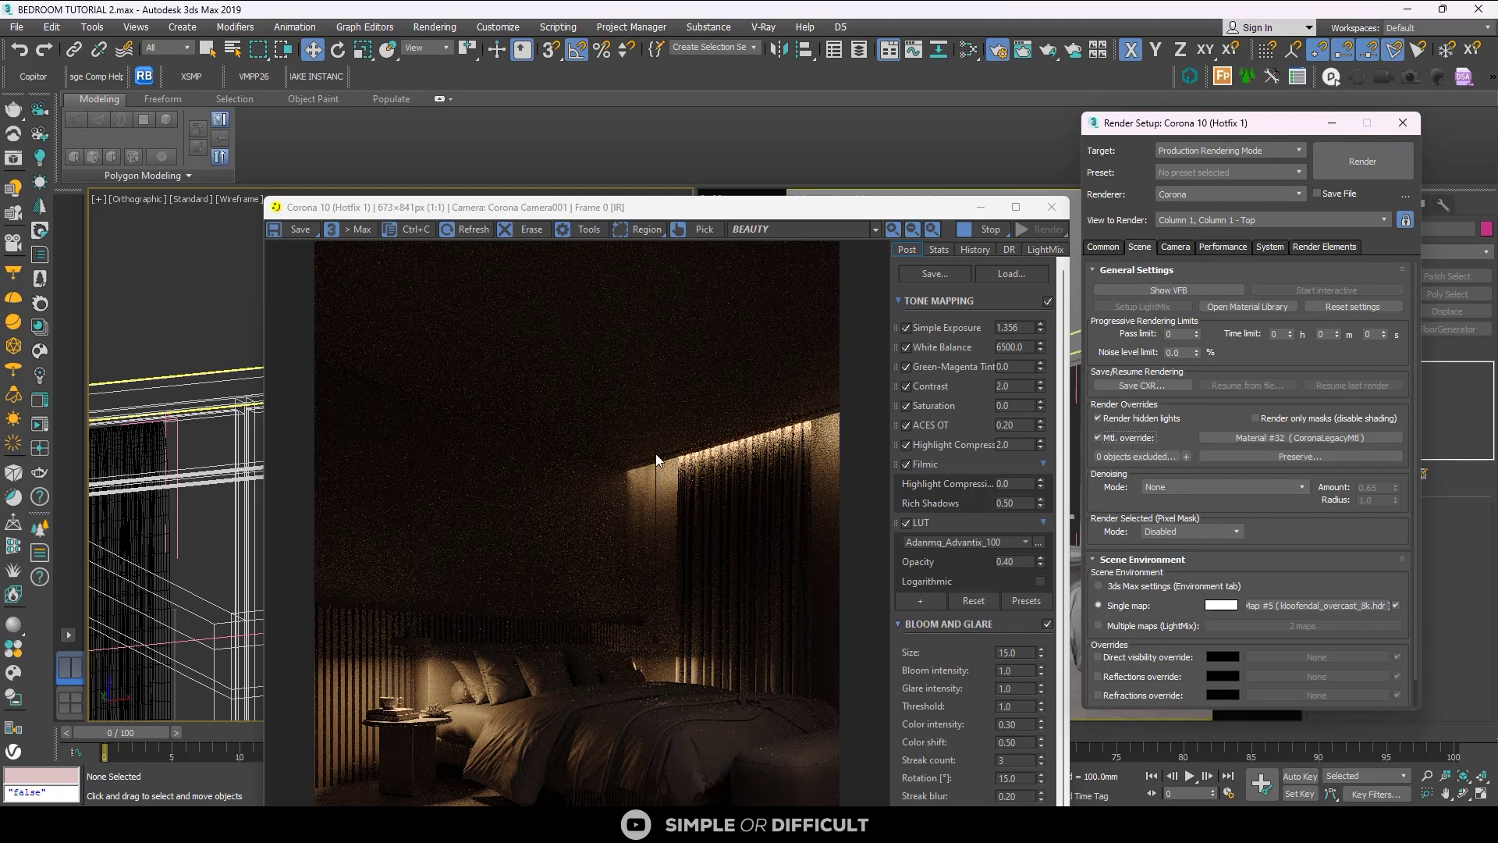
{"action": "left_click_drag", "start_coordinate": [774, 209], "coordinate": [617, 110]}
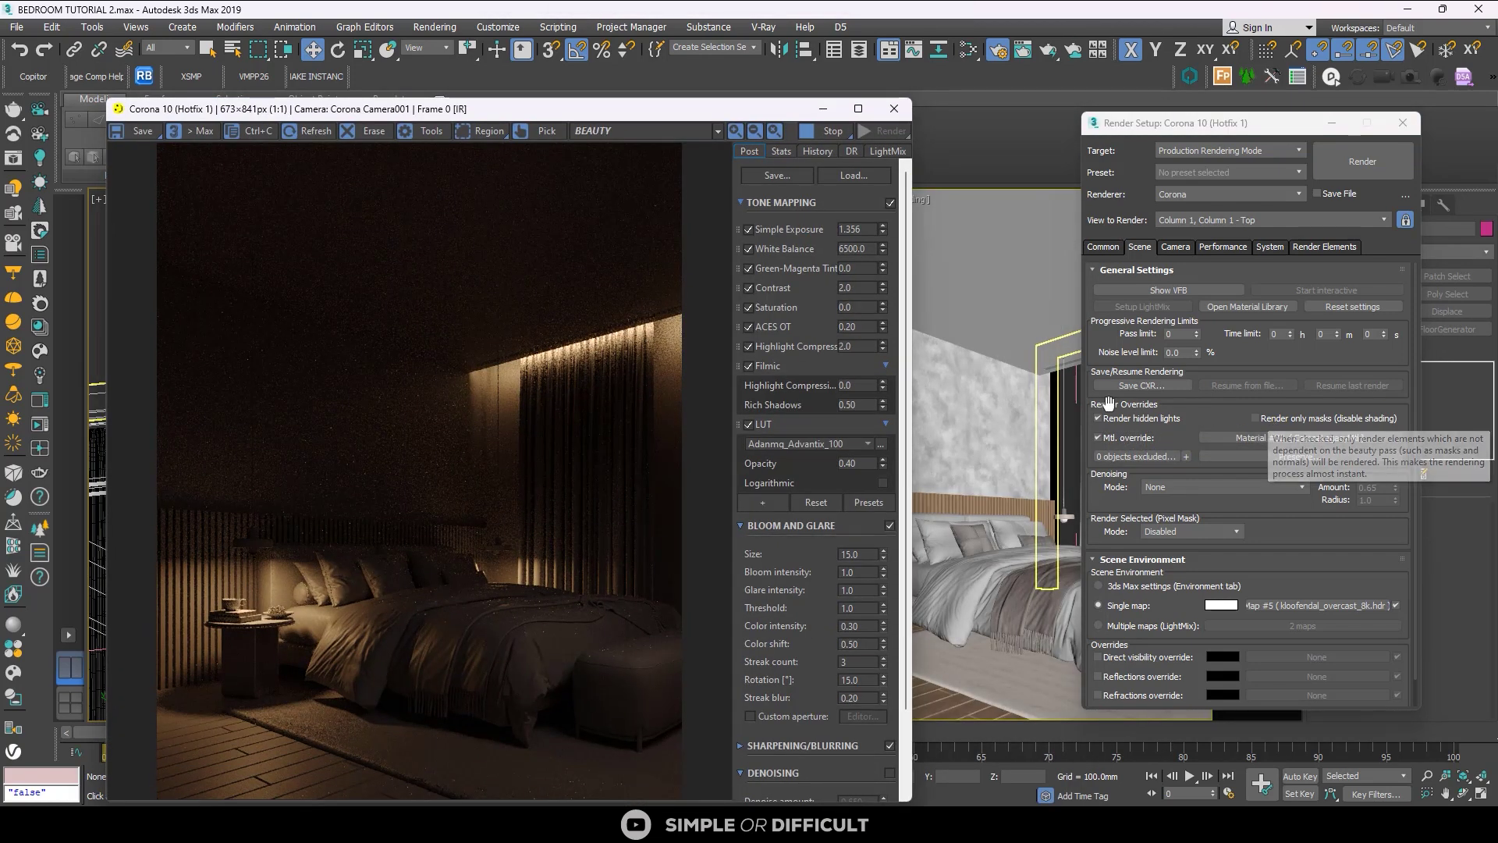
- Enable rendering only masks with shading disabled and add a CMasking_Mask render element
{"action": "left_click", "coordinate": [1270, 418]}
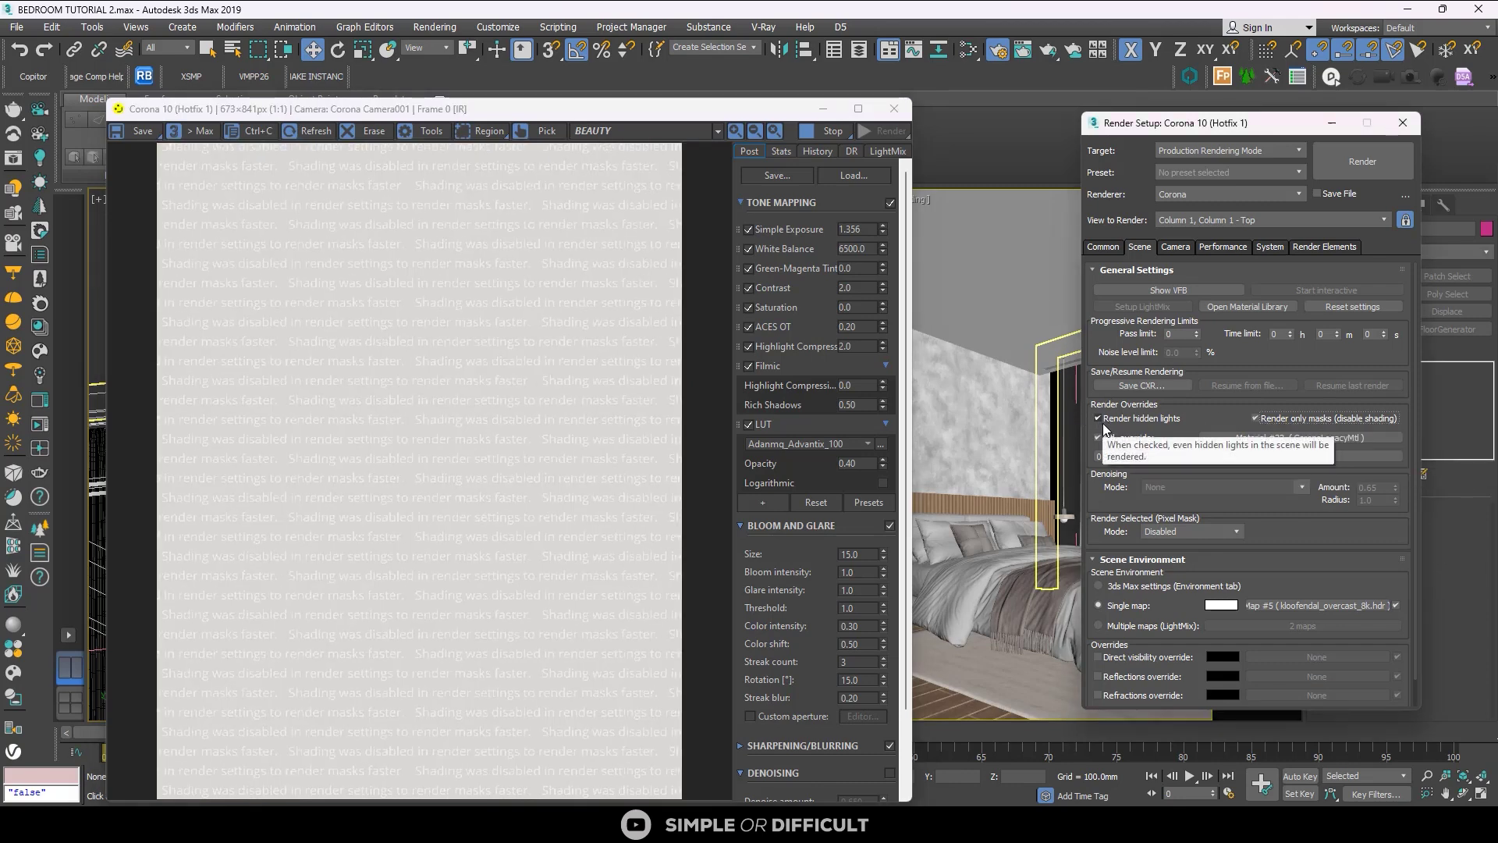
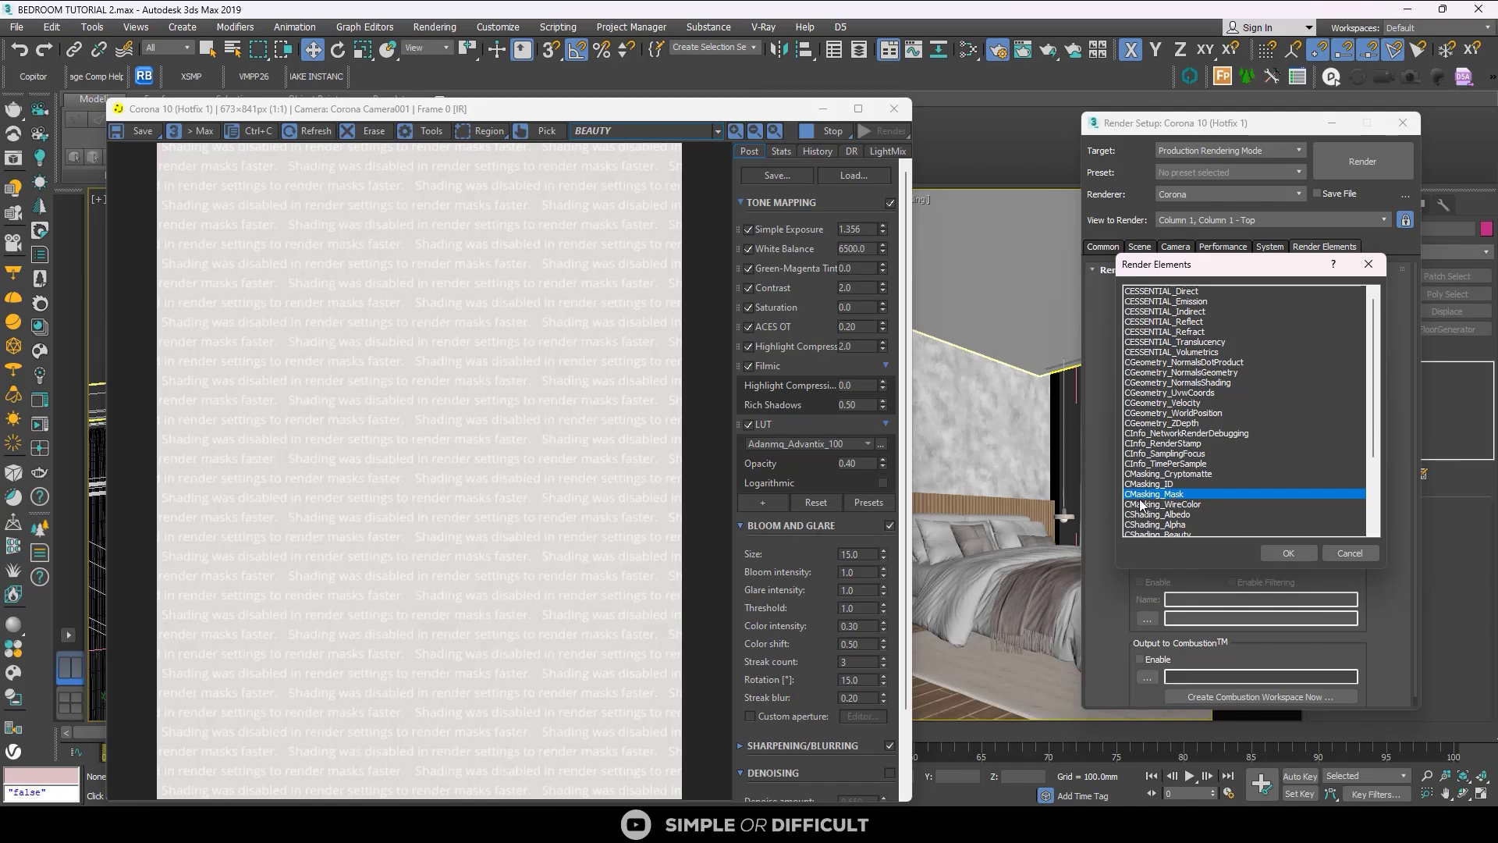
{"action": "left_click", "coordinate": [1292, 552]}
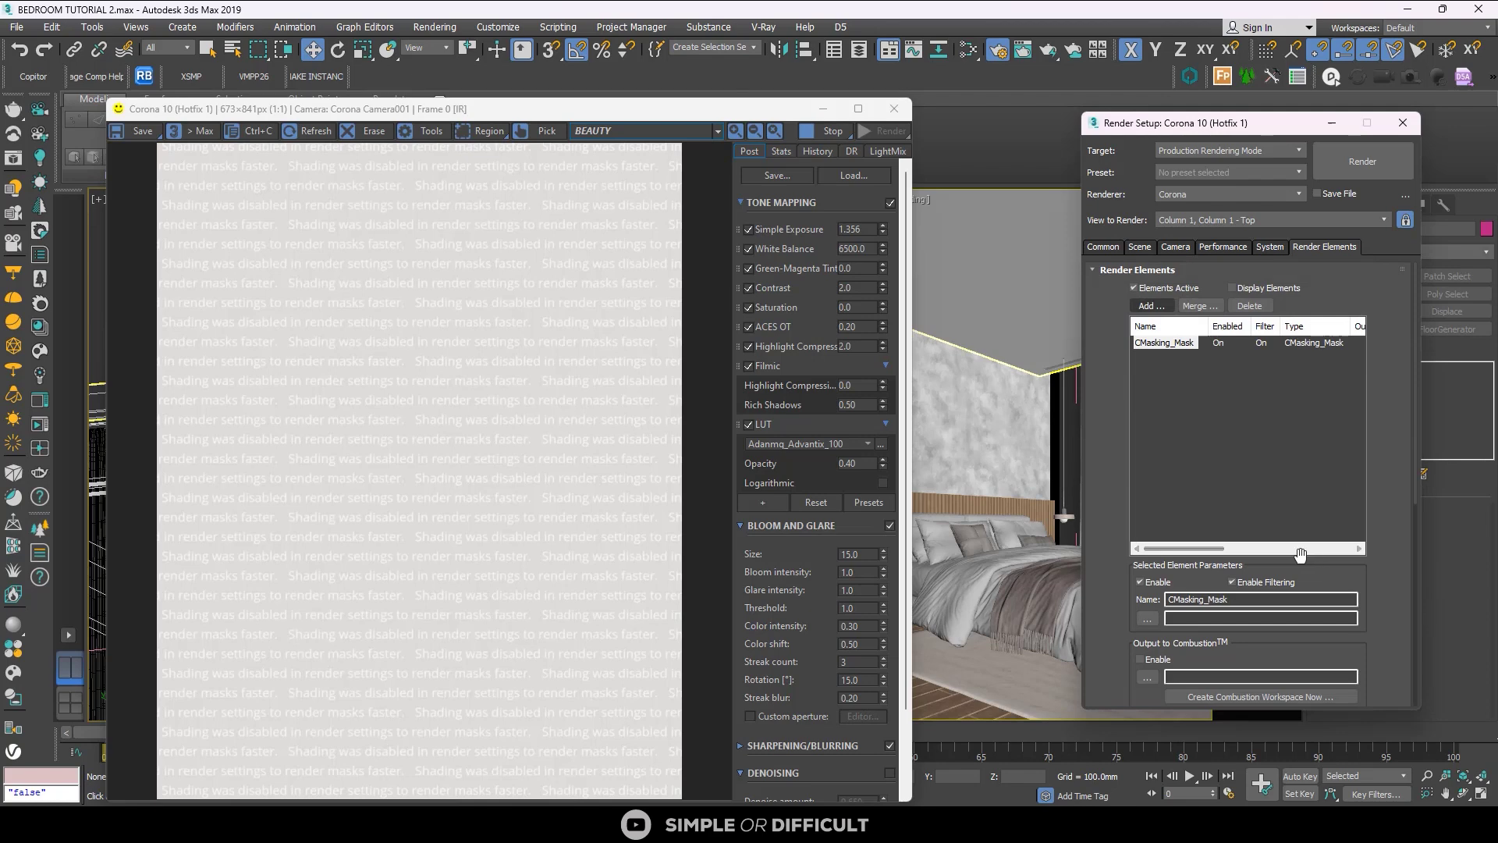
- Restart the interactive render and display the CMasking_Mask pass in the frame buffer
{"action": "left_click", "coordinate": [615, 133]}
{"action": "left_click", "coordinate": [889, 131]}
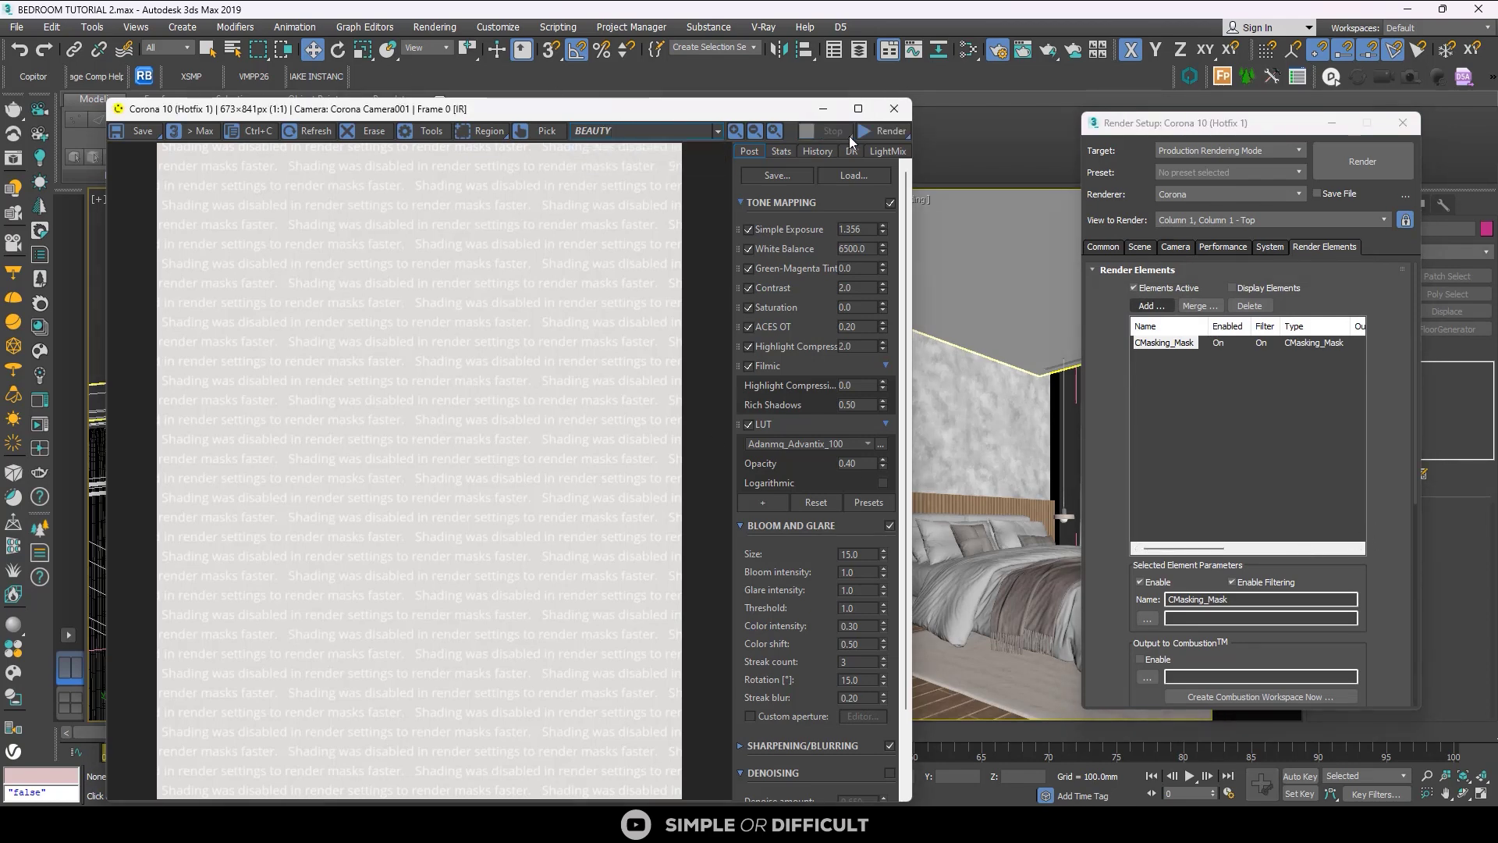
{"action": "left_click", "coordinate": [903, 131]}
{"action": "left_click", "coordinate": [879, 149]}
{"action": "left_click", "coordinate": [625, 133]}
{"action": "left_click", "coordinate": [616, 177]}
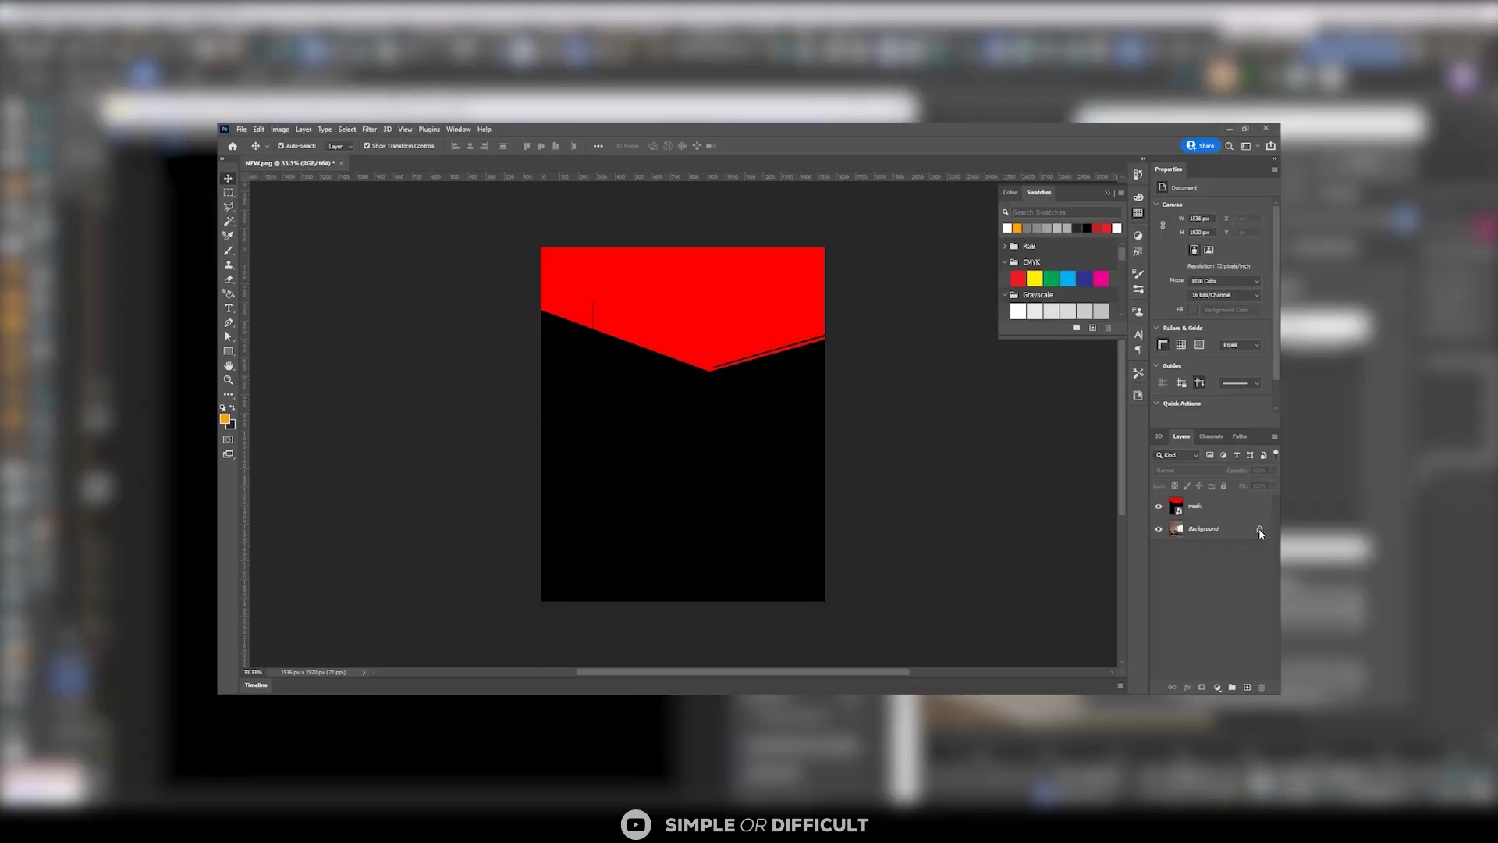
- In Photoshop, unlock the Background layer, and use the mask layer's red area to select the ceiling with the Magic Wand
{"action": "left_click", "coordinate": [1264, 534]}
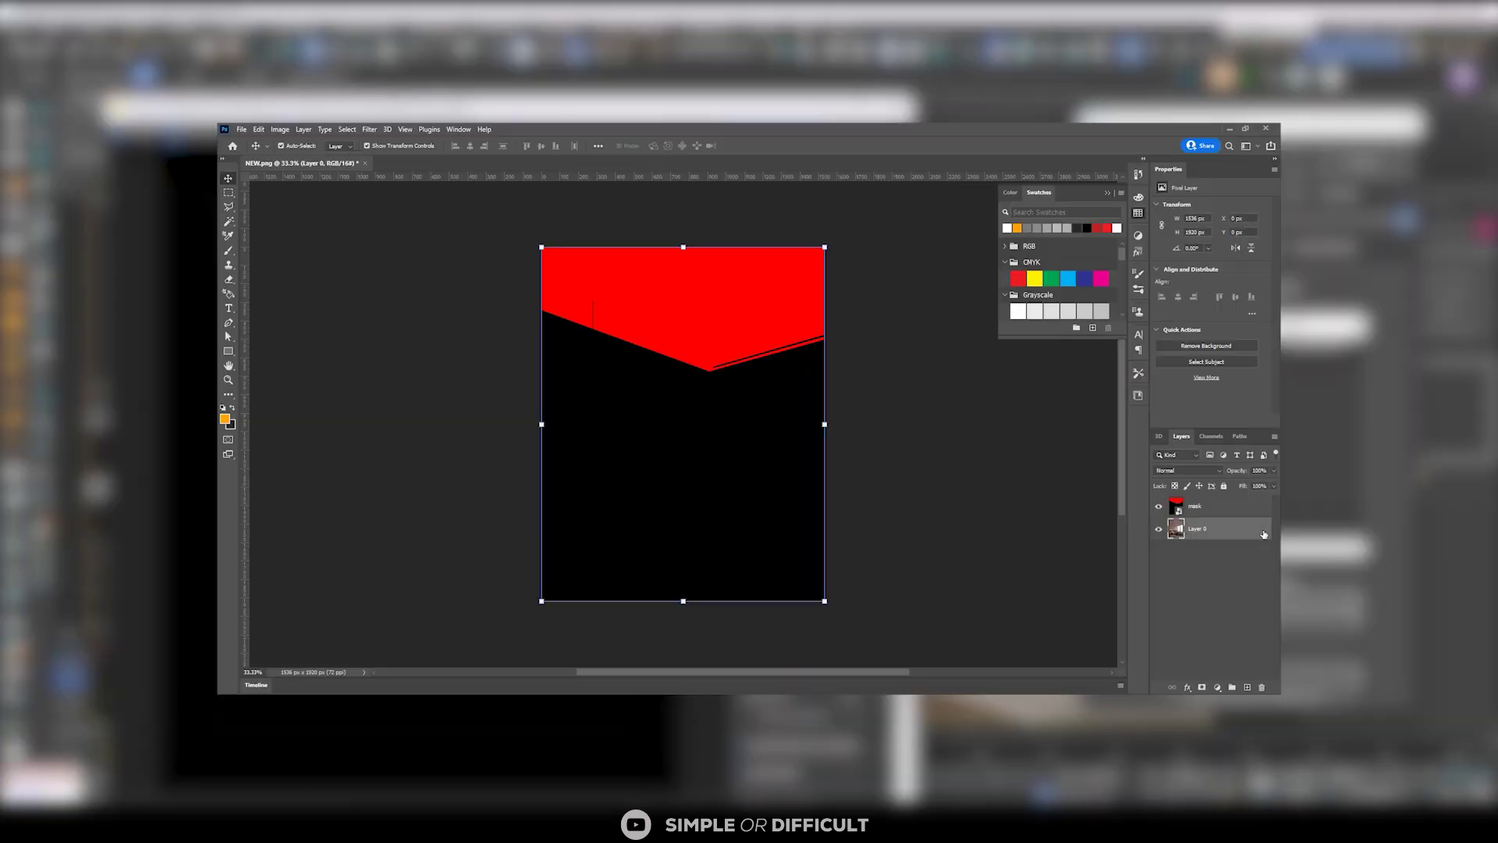
{"action": "key", "text": "w"}
{"action": "left_click", "coordinate": [747, 326]}
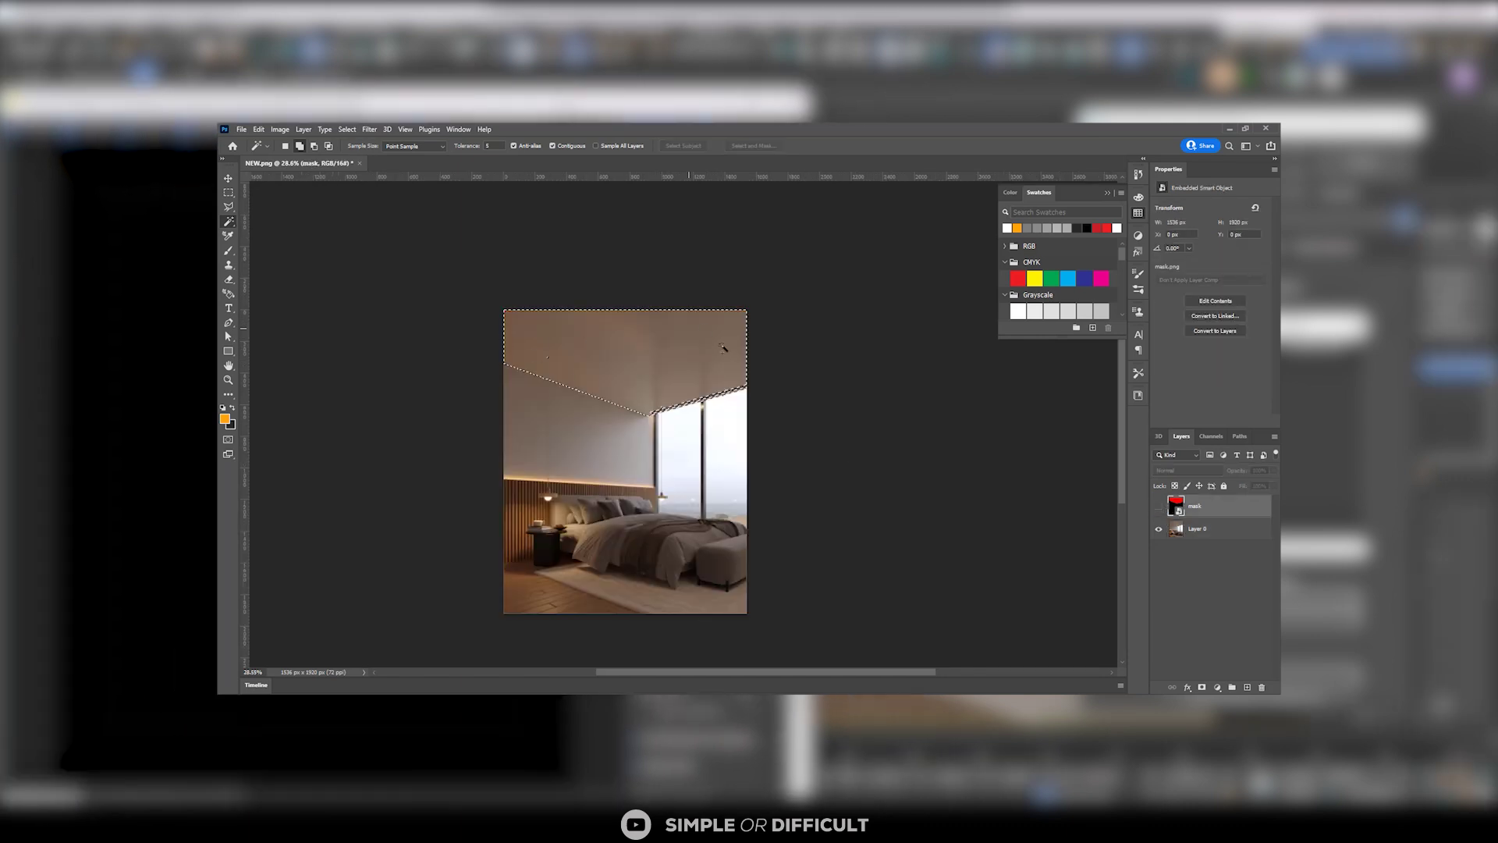
{"action": "scroll", "coordinate": [644, 359], "scroll_direction": "up", "scroll_amount": 1, "text": "alt"}
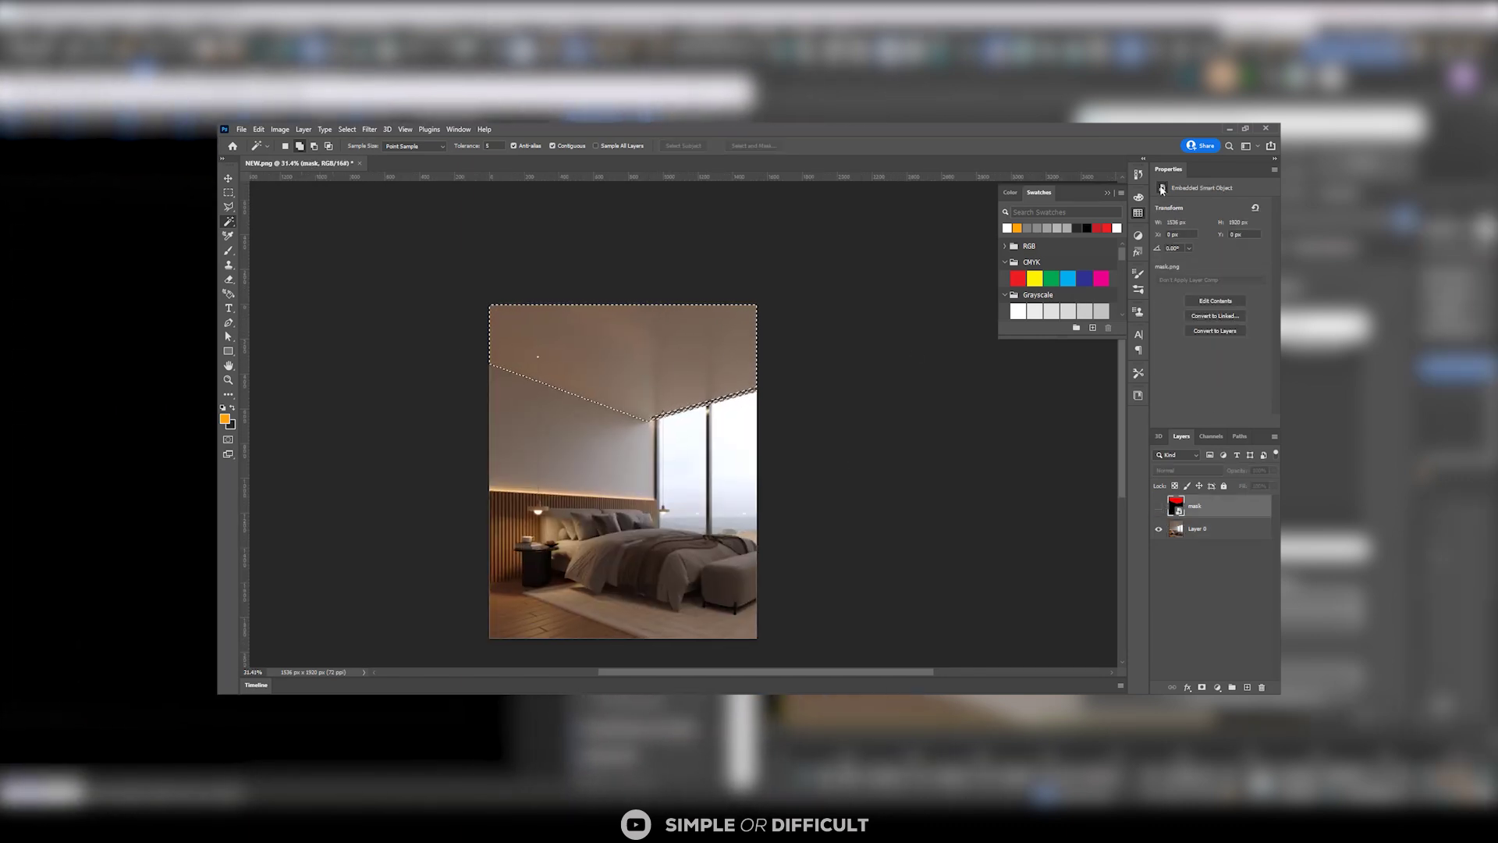
- Add a Hue/Saturation adjustment layer masked to the selected ceiling and shift its hue
{"action": "left_click", "coordinate": [459, 129]}
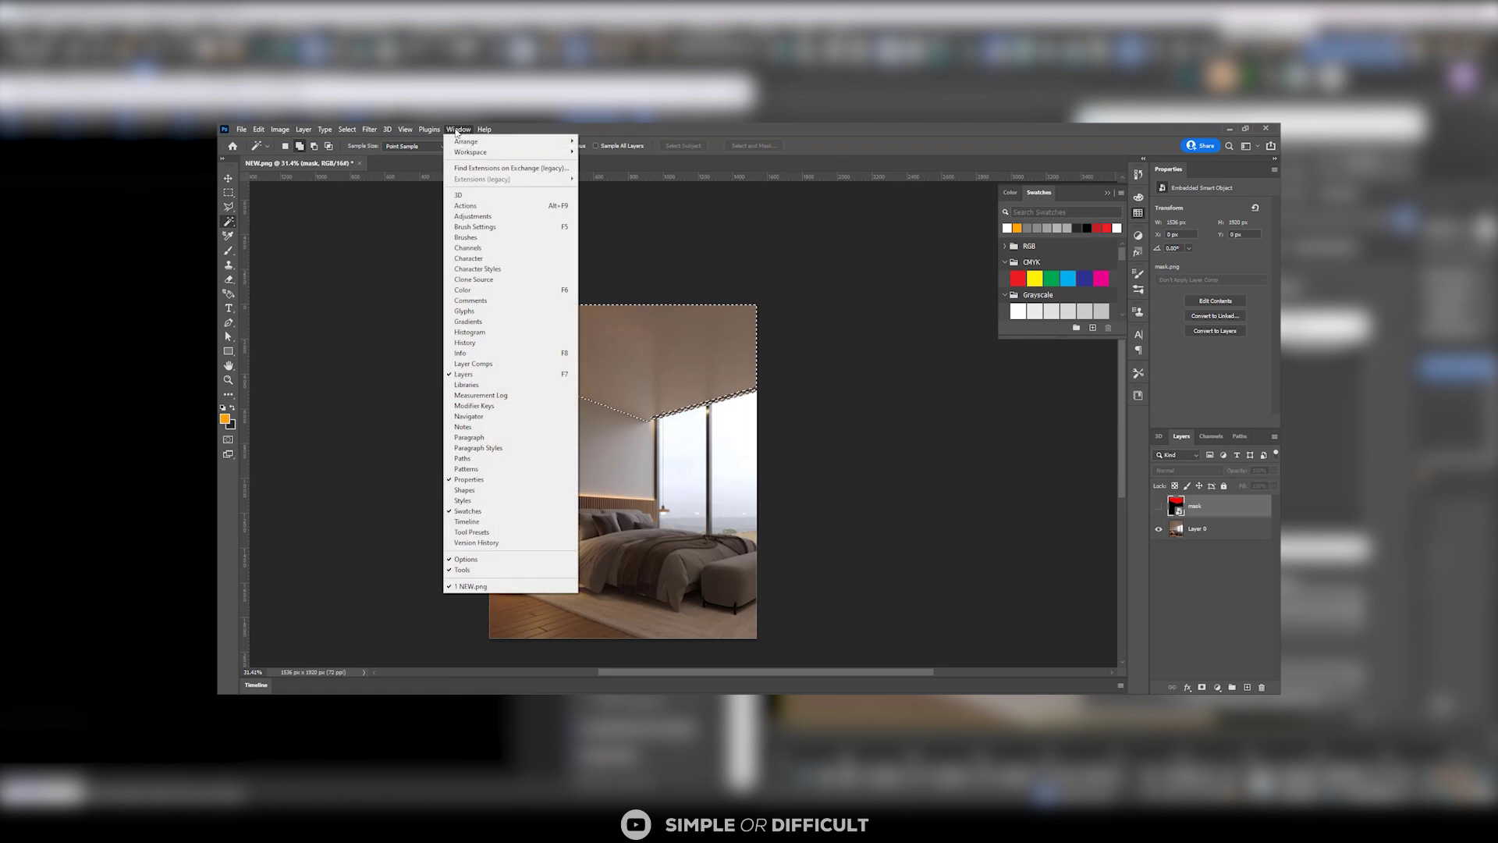
{"action": "left_click", "coordinate": [511, 216]}
{"action": "left_click", "coordinate": [1036, 270]}
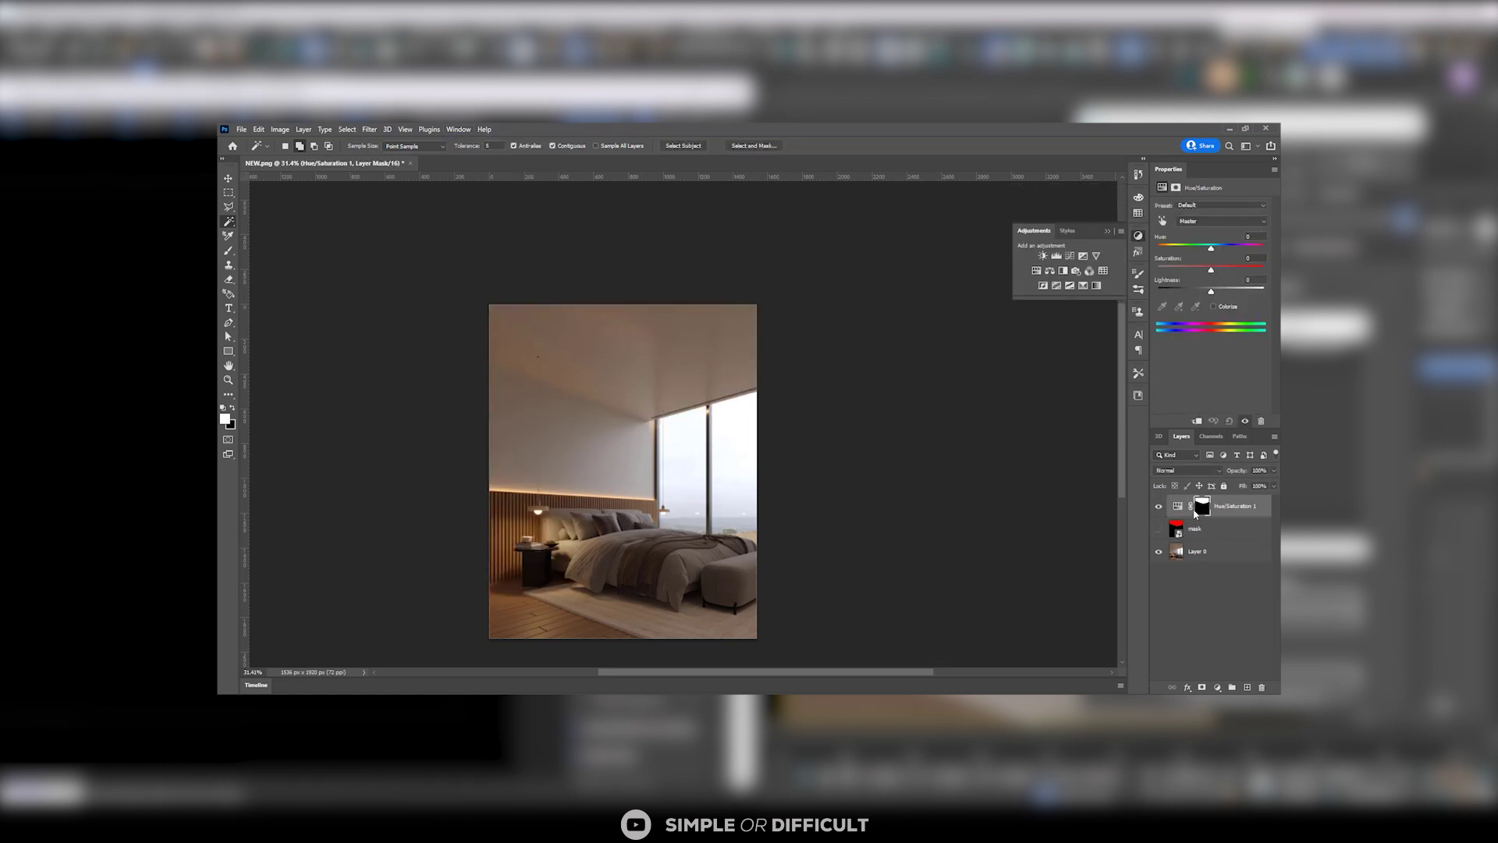
{"action": "mouse_move", "coordinate": [1211, 248]}
{"action": "left_mouse_down"}
{"action": "mouse_move", "coordinate": [1180, 250]}
{"action": "mouse_move", "coordinate": [1252, 252]}
{"action": "mouse_move", "coordinate": [1249, 271]}
{"action": "mouse_move", "coordinate": [1160, 271]}
{"action": "mouse_move", "coordinate": [1270, 277]}
{"action": "mouse_move", "coordinate": [1247, 253]}
{"action": "mouse_move", "coordinate": [1214, 256]}
{"action": "mouse_move", "coordinate": [1231, 266]}
{"action": "left_mouse_up"}
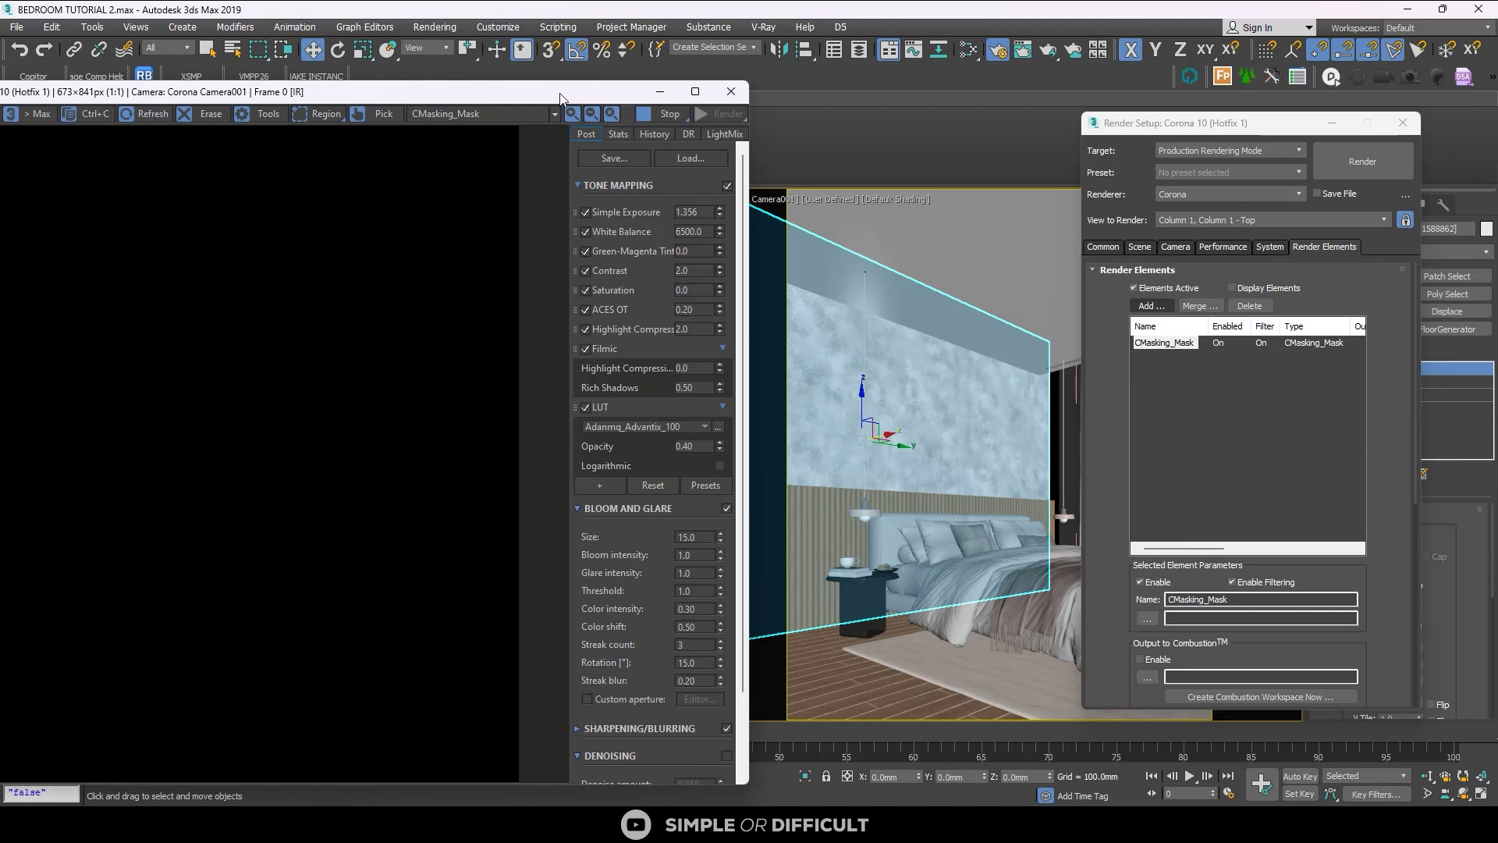
- Back in 3ds Max, set the CMasking_Mask element to RGB mode and include the bedroom's back wall in the R channel's manual selection
{"action": "left_click_drag", "start_coordinate": [460, 94], "coordinate": [601, 74]}
{"action": "scroll", "coordinate": [1383, 615], "scroll_direction": "down", "scroll_amount": 4}
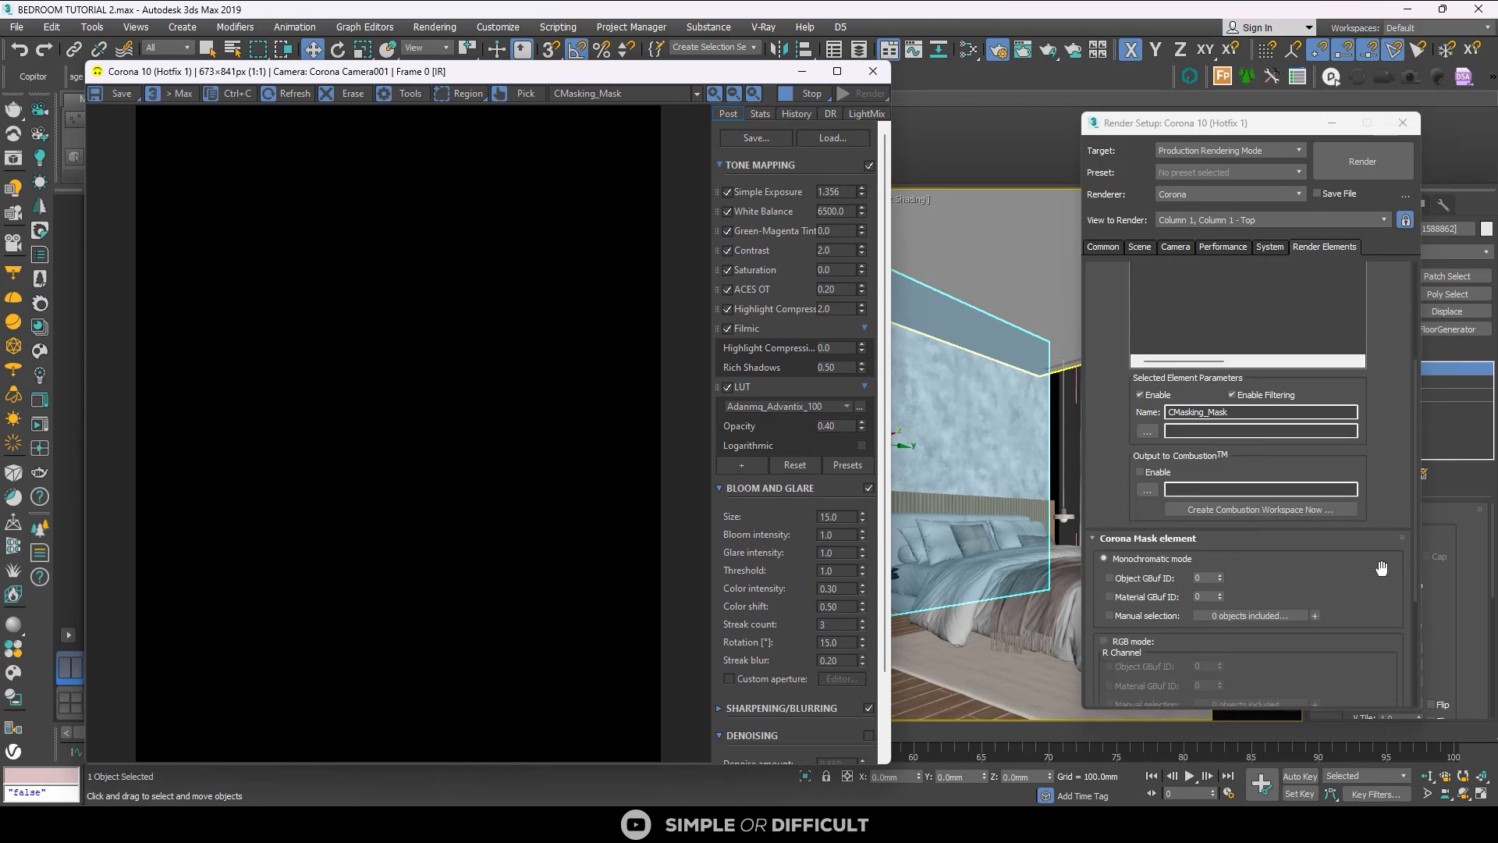
{"action": "scroll", "coordinate": [1358, 628], "scroll_direction": "down", "scroll_amount": 3}
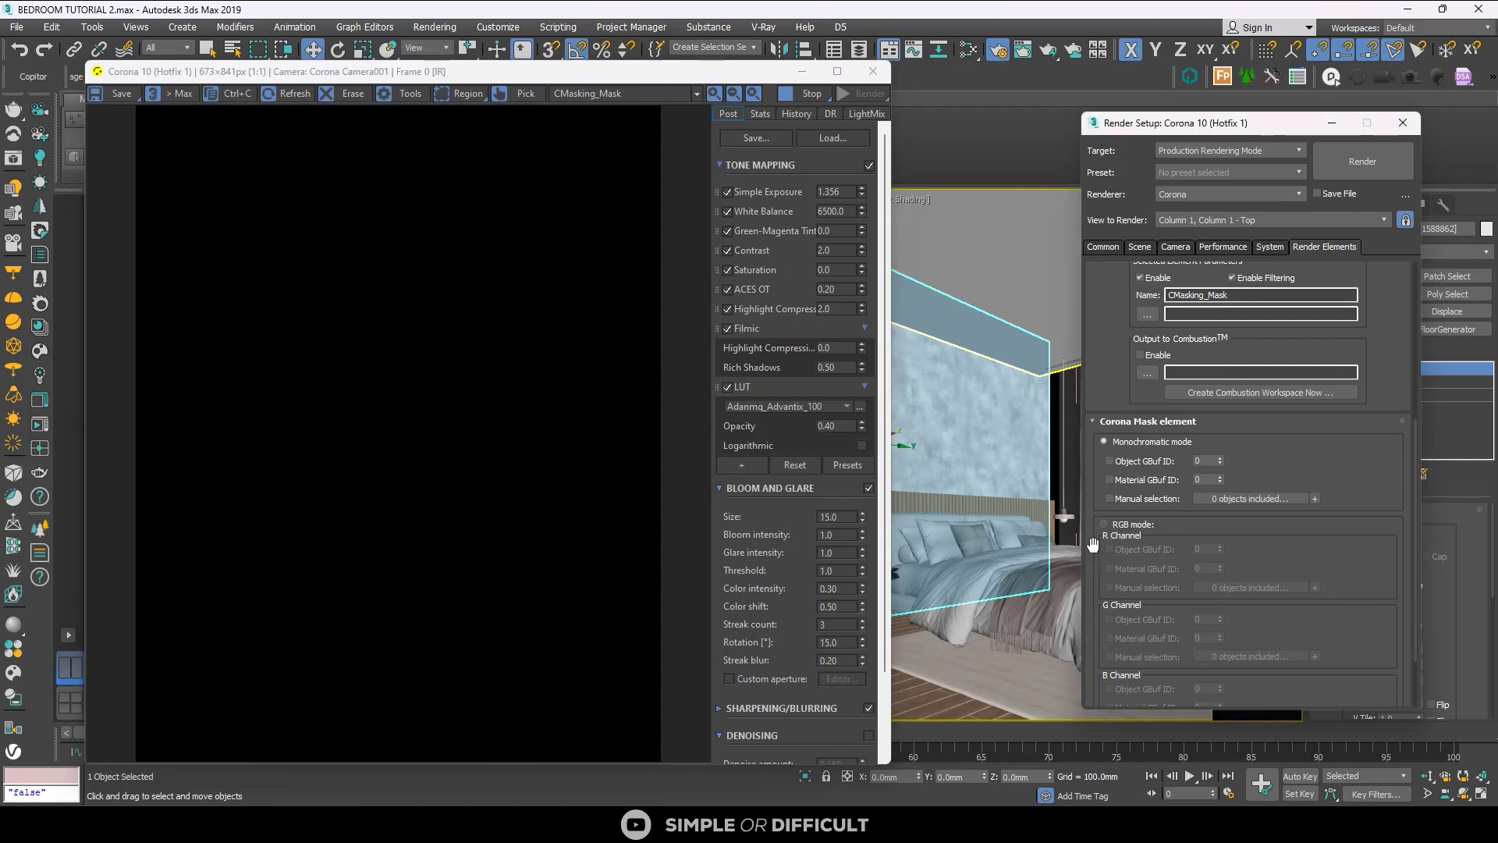
{"action": "left_click", "coordinate": [1129, 526]}
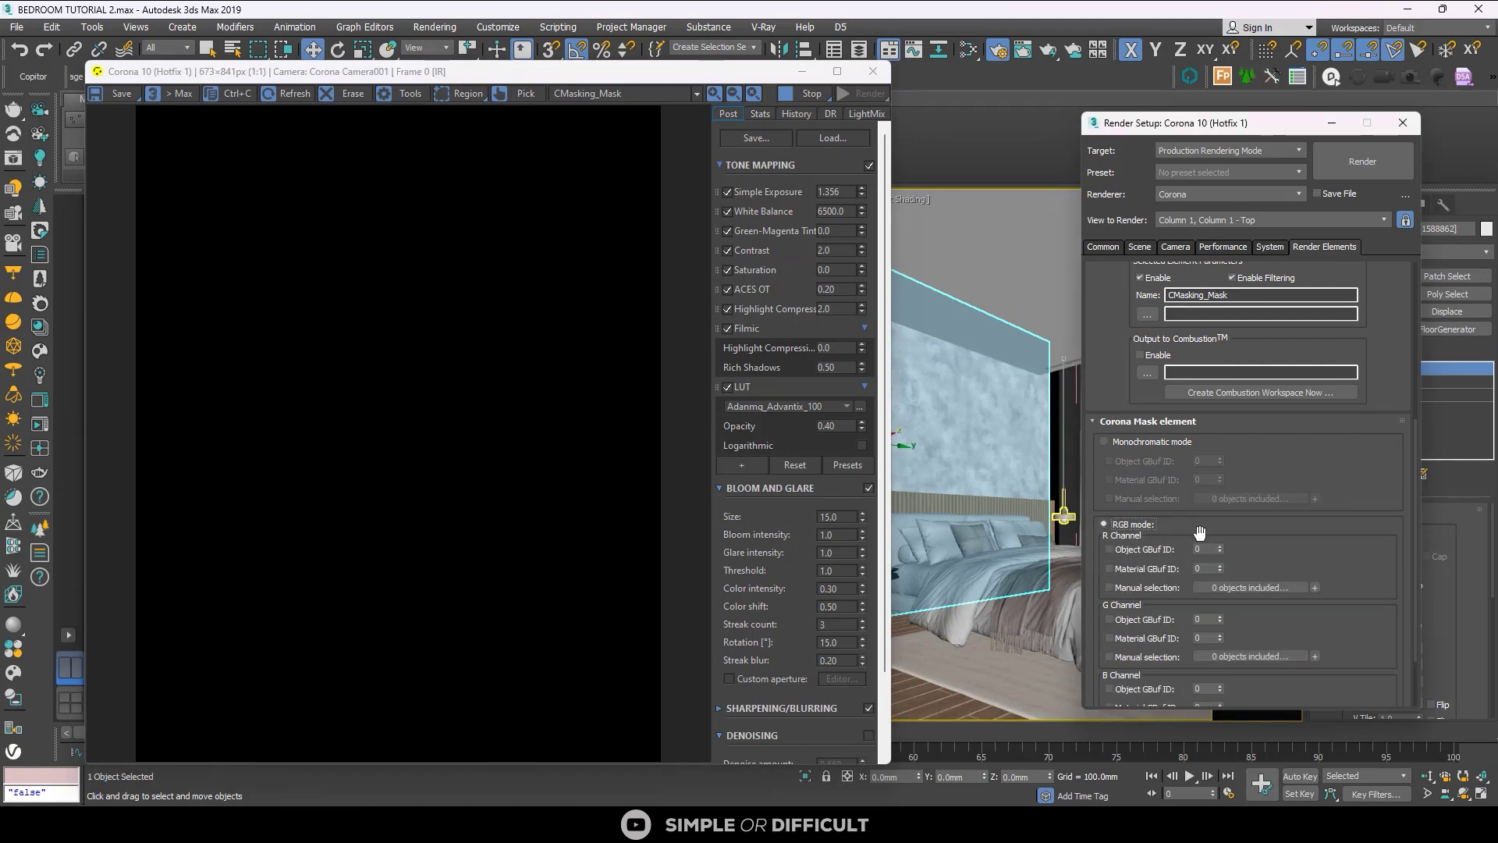
{"action": "left_click", "coordinate": [1110, 586]}
{"action": "left_click", "coordinate": [905, 445]}
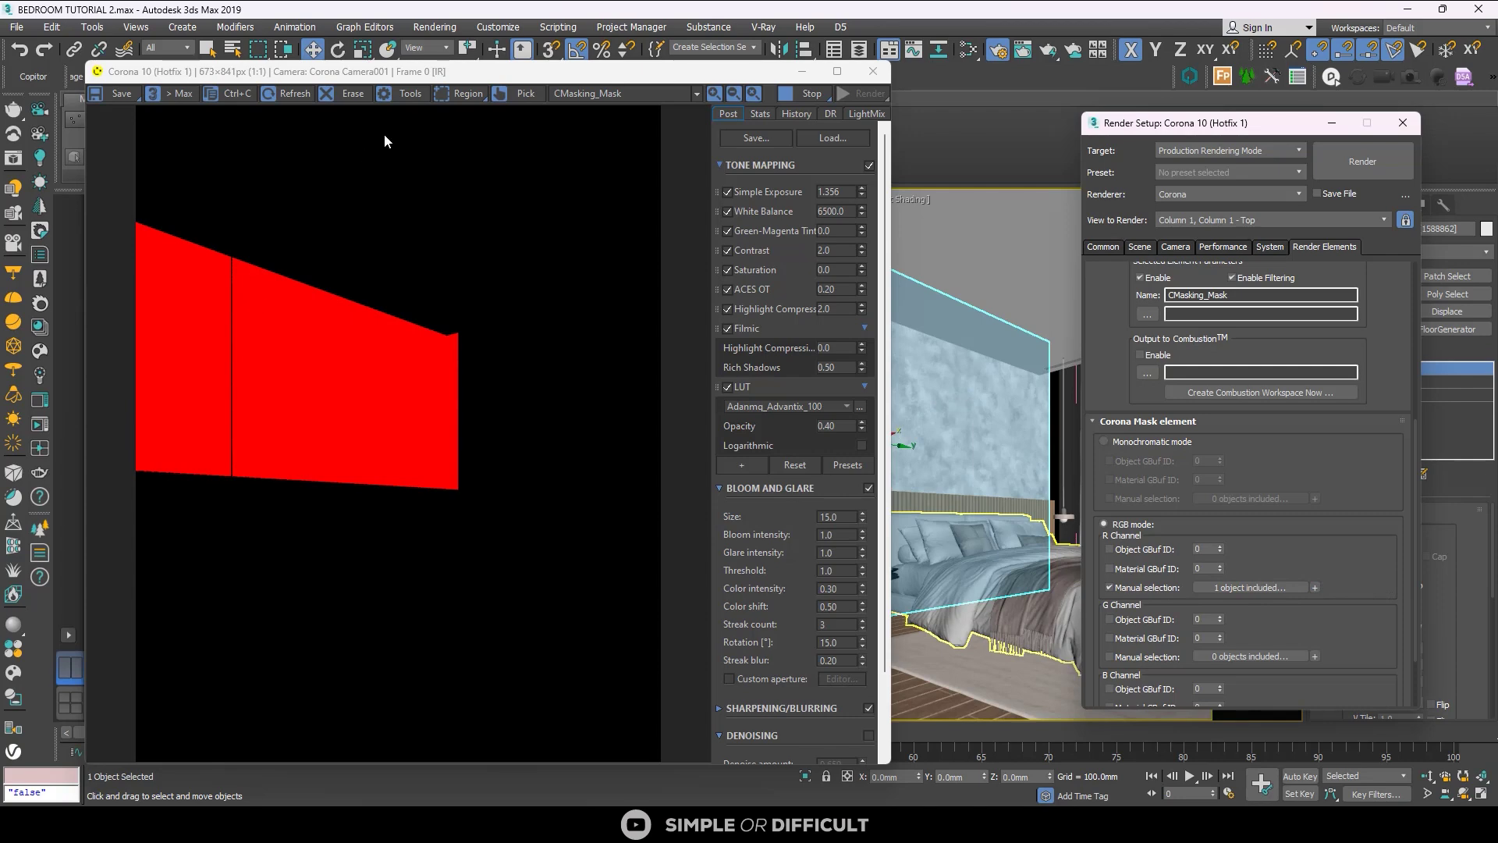
- Compare the BEAUTY pass with the CMasking_Mask pass in the frame buffer
{"action": "left_click_drag", "start_coordinate": [471, 77], "coordinate": [661, 76]}
{"action": "left_click", "coordinate": [780, 92]}
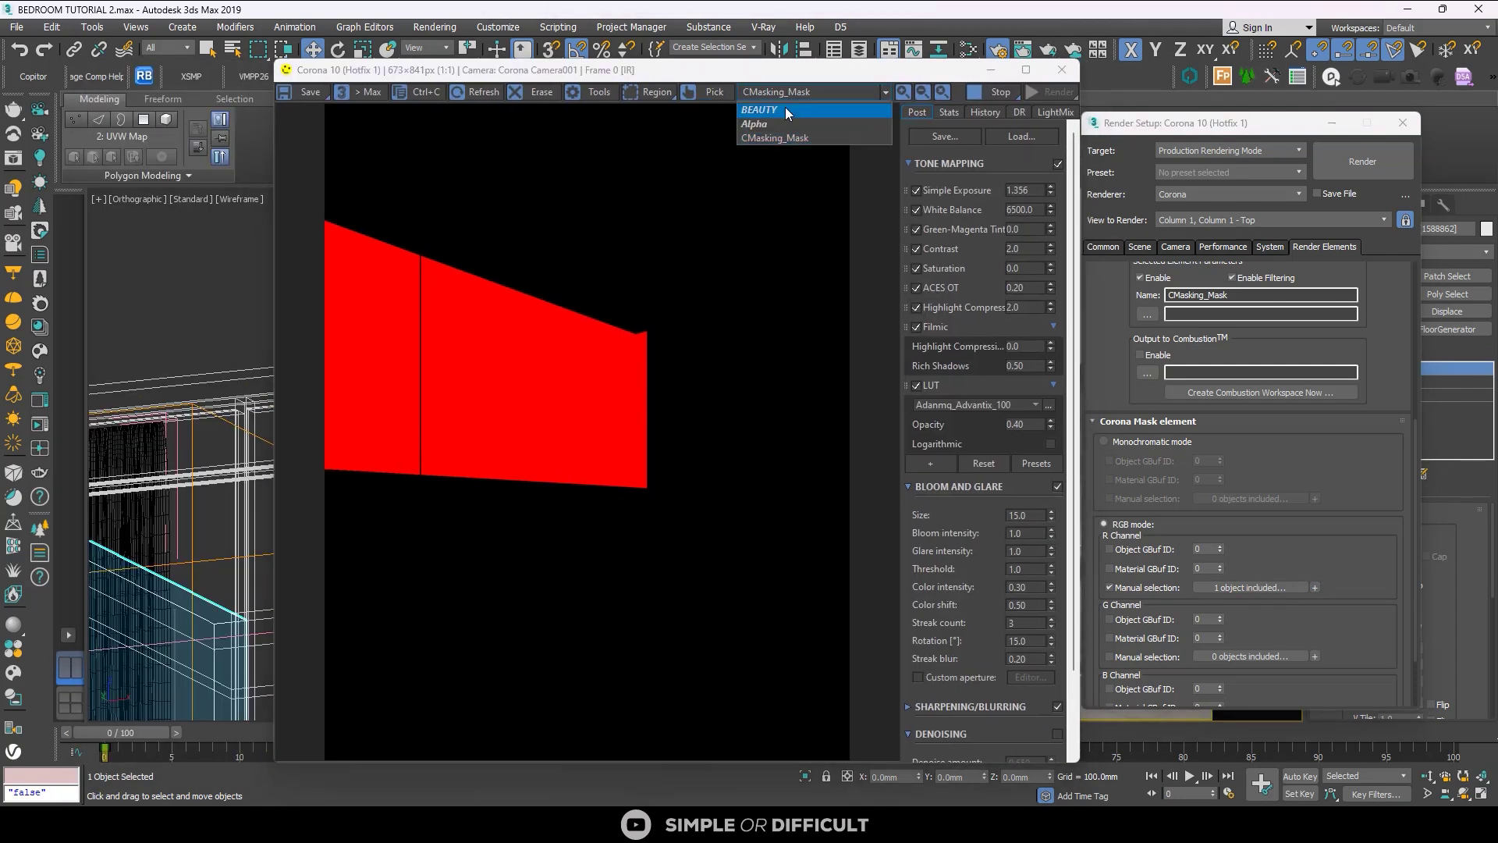
{"action": "left_click", "coordinate": [785, 106]}
{"action": "left_click", "coordinate": [775, 93]}
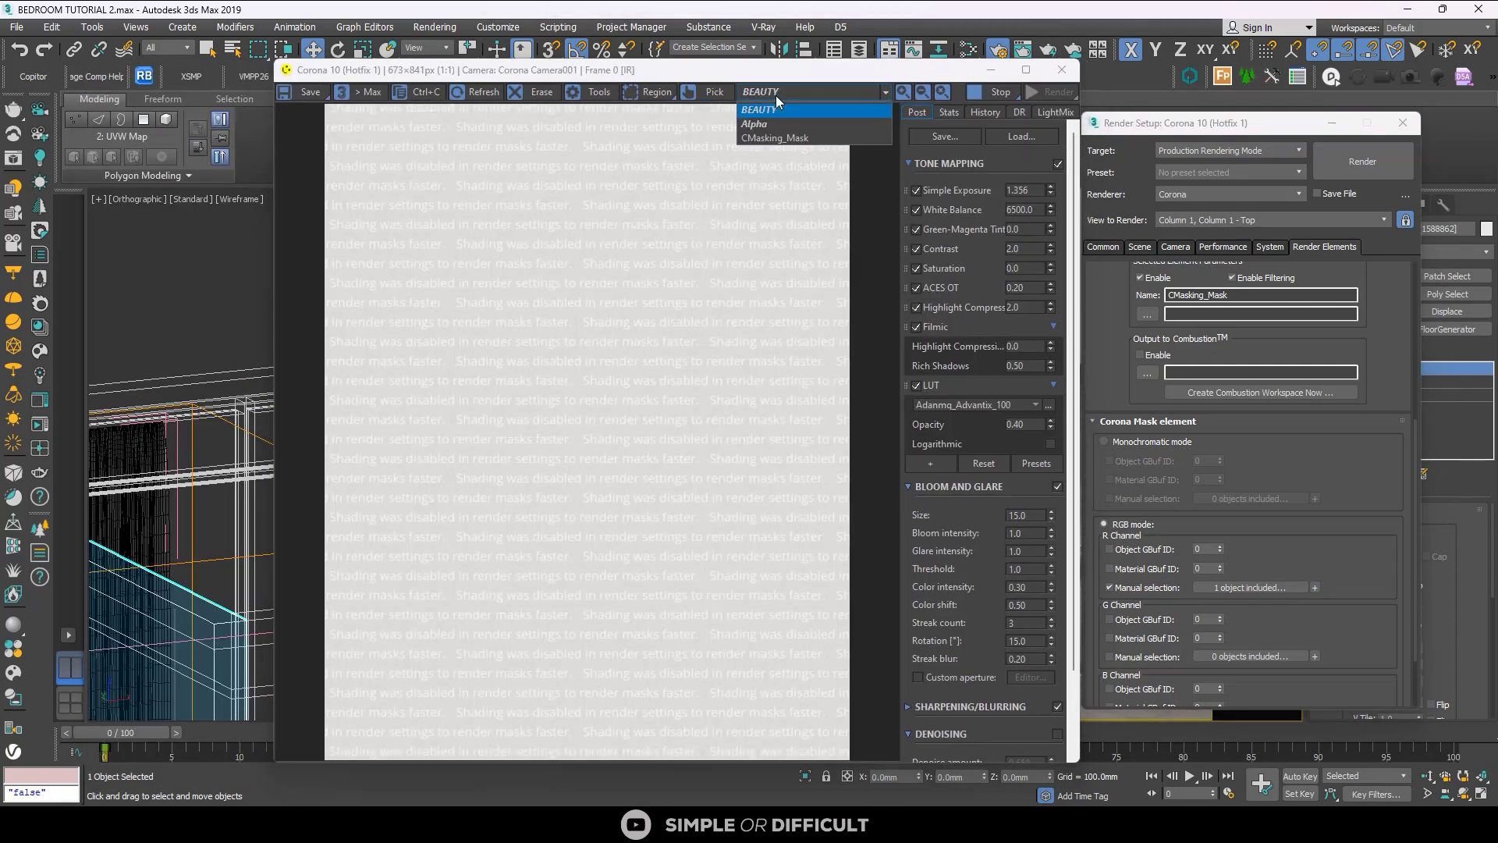
{"action": "left_click", "coordinate": [795, 141]}
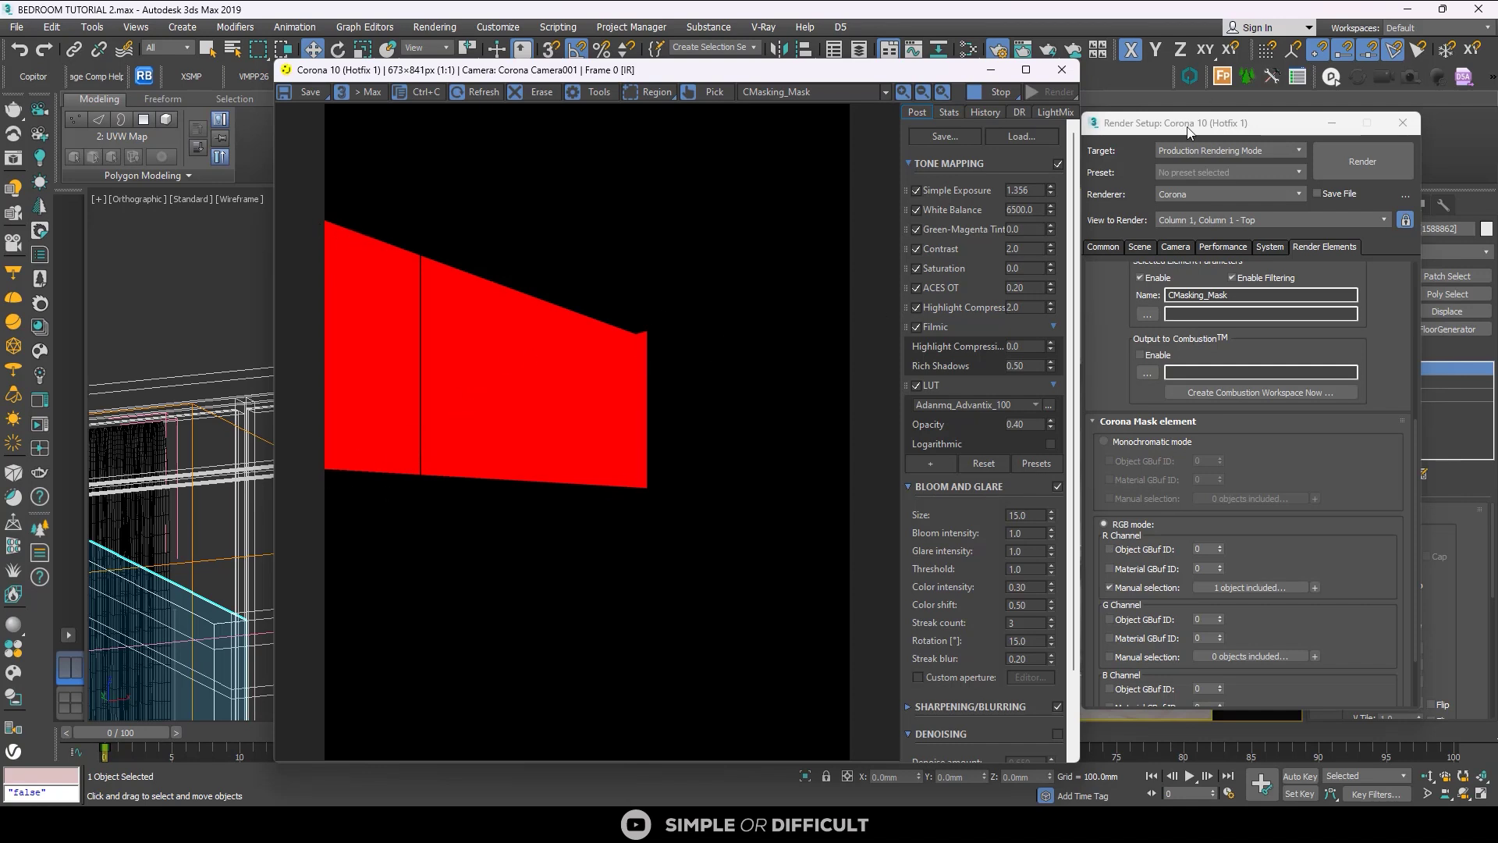
- Select the ceiling in the camera view and add it to the R channel's manual selection
{"action": "left_click_drag", "start_coordinate": [1236, 132], "coordinate": [857, 344]}
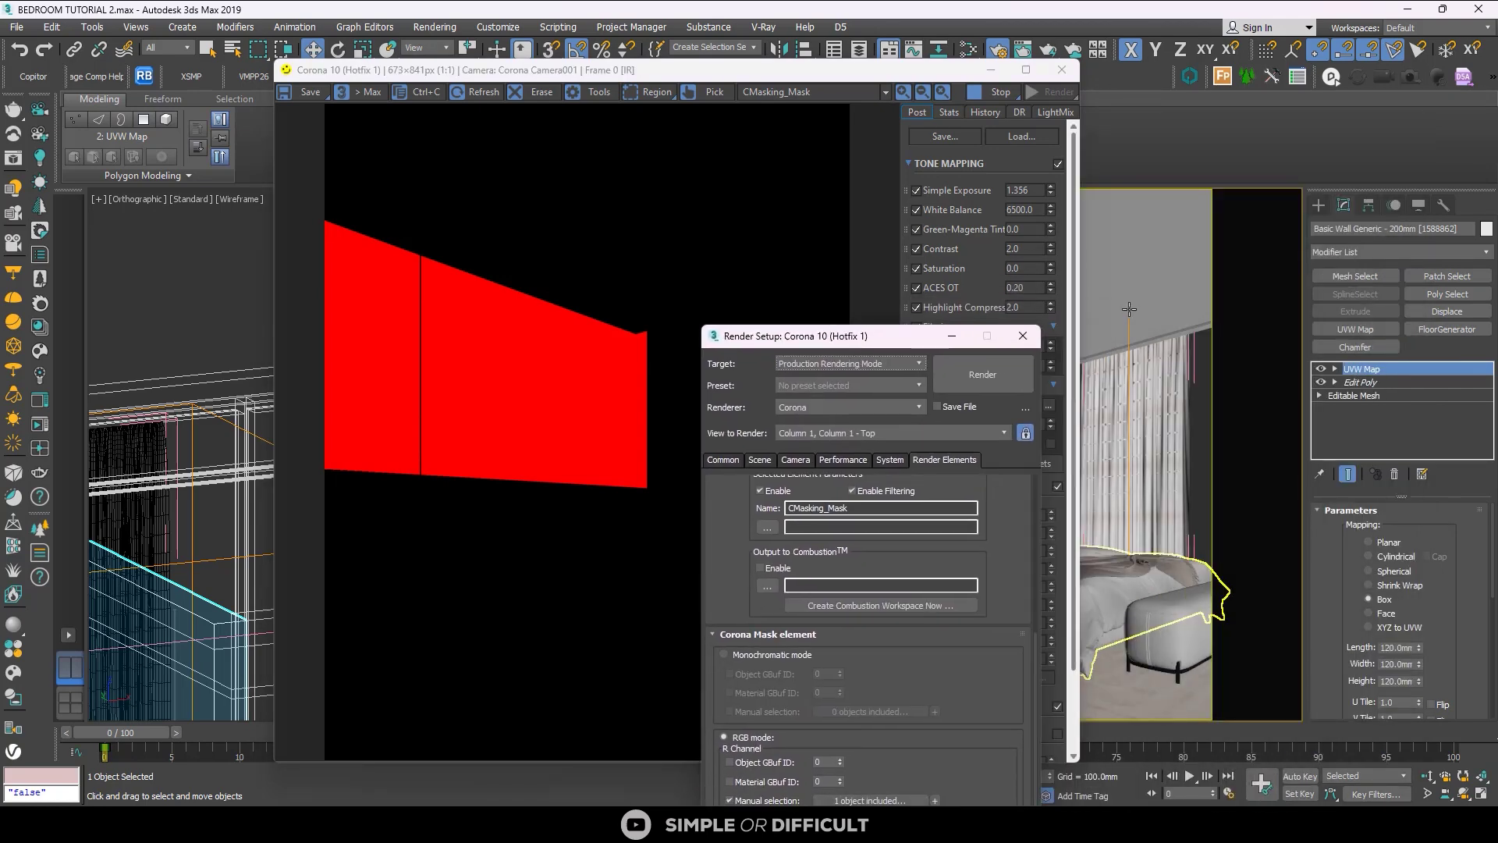
{"action": "left_click", "coordinate": [1129, 309]}
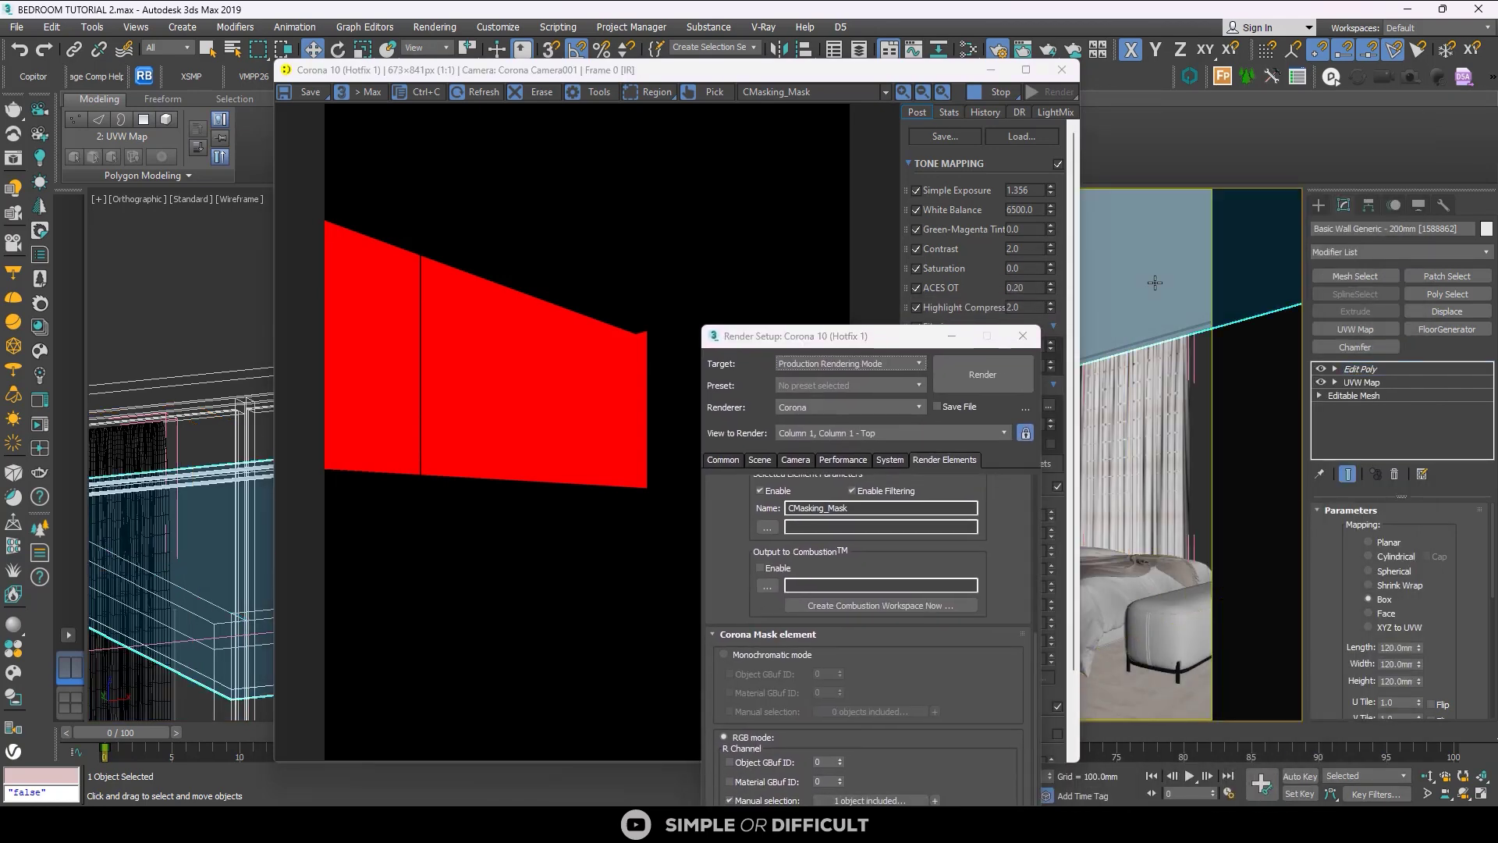
{"action": "left_click", "coordinate": [935, 800]}
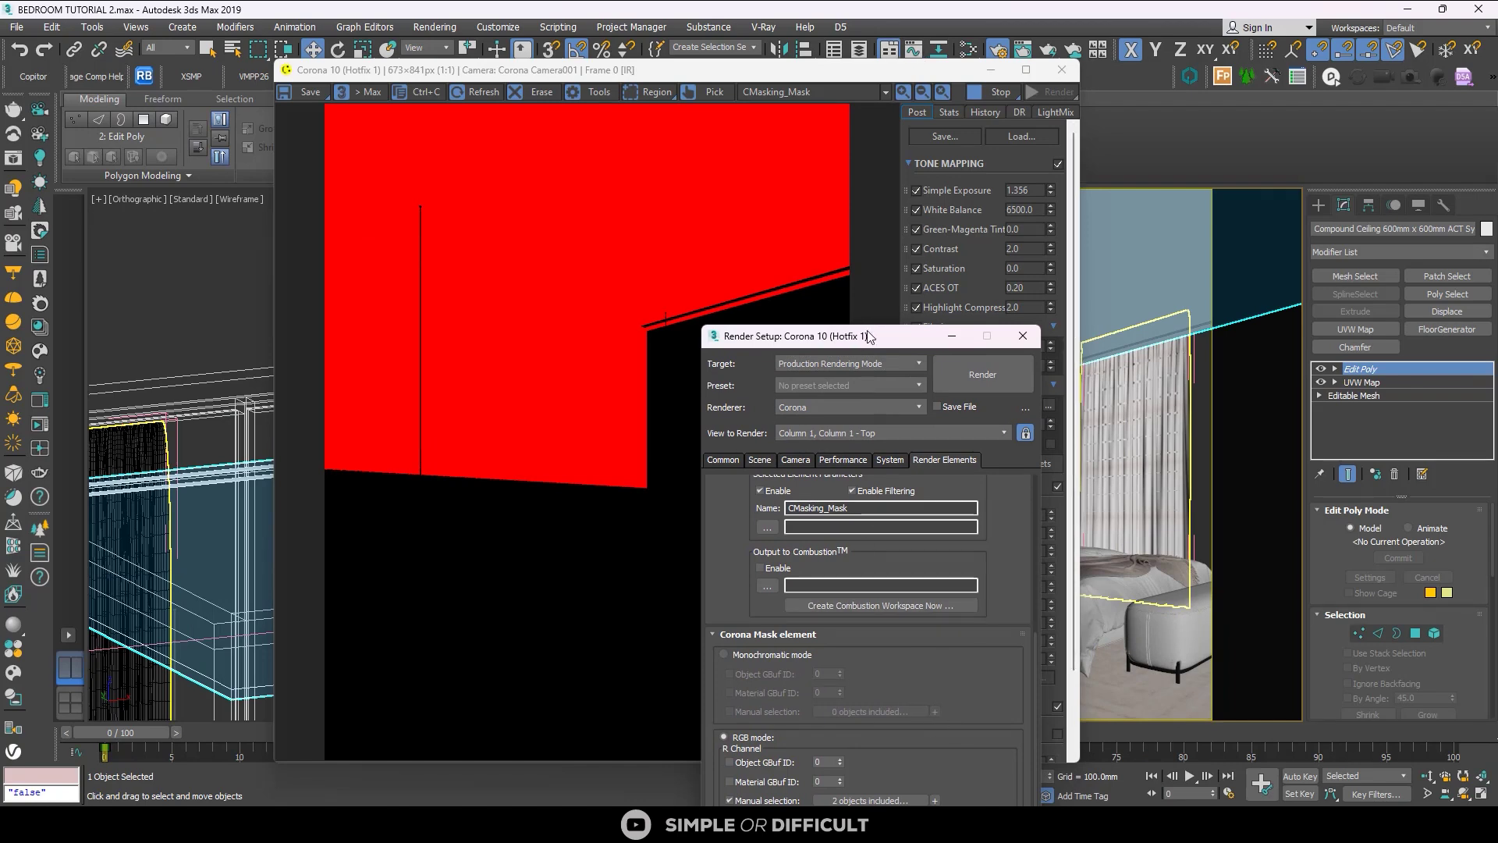
- Remove Basic Wall Generic - 200mm [1588862] from the R channel's included objects, keeping only the compound ceiling
{"action": "left_click_drag", "start_coordinate": [870, 336], "coordinate": [884, 254]}
{"action": "left_click", "coordinate": [877, 718]}
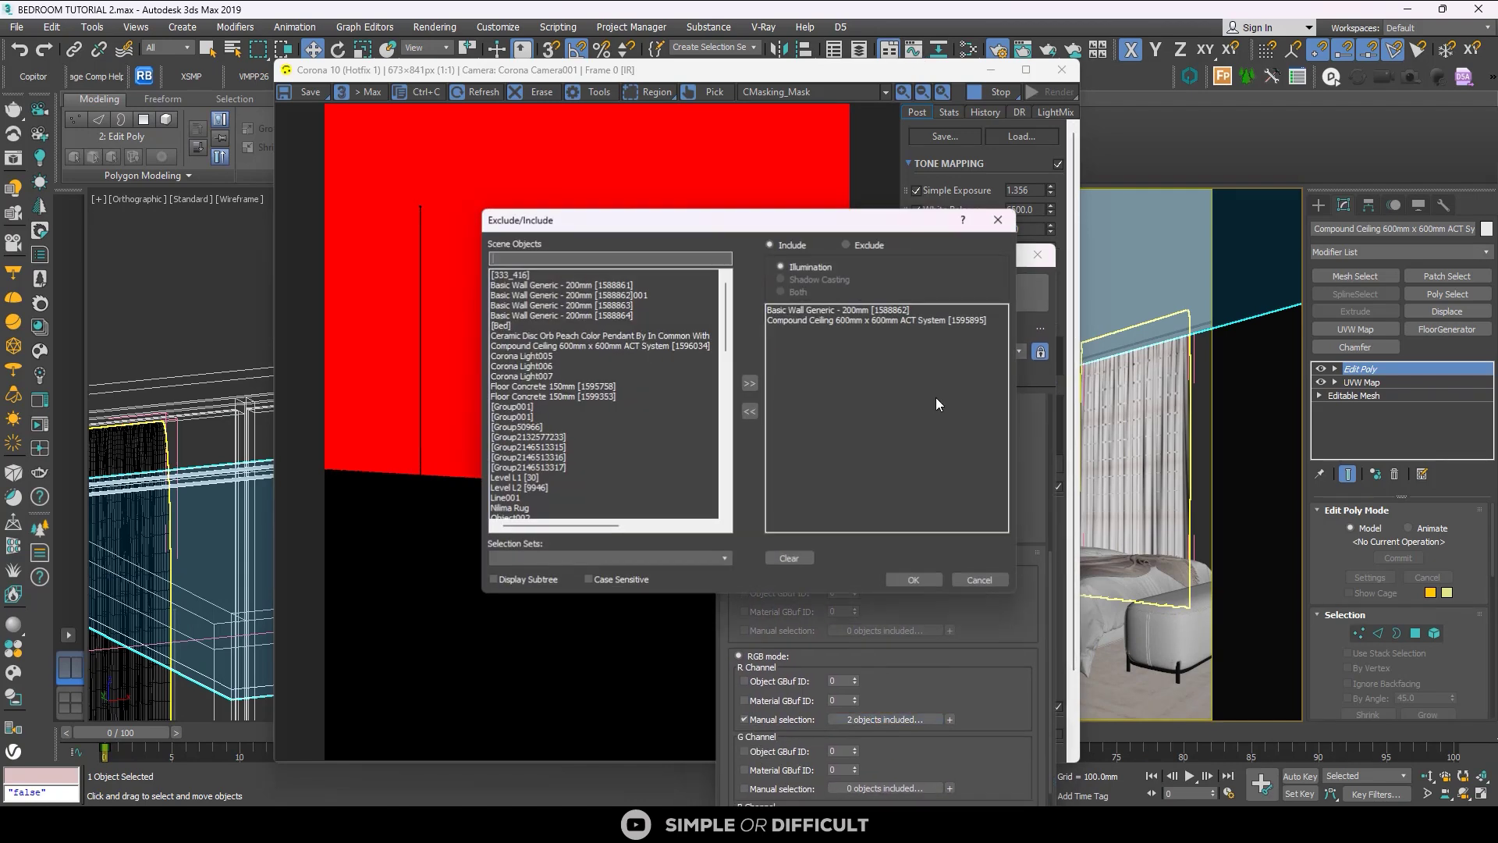
{"action": "left_click", "coordinate": [825, 310]}
{"action": "left_click", "coordinate": [751, 411]}
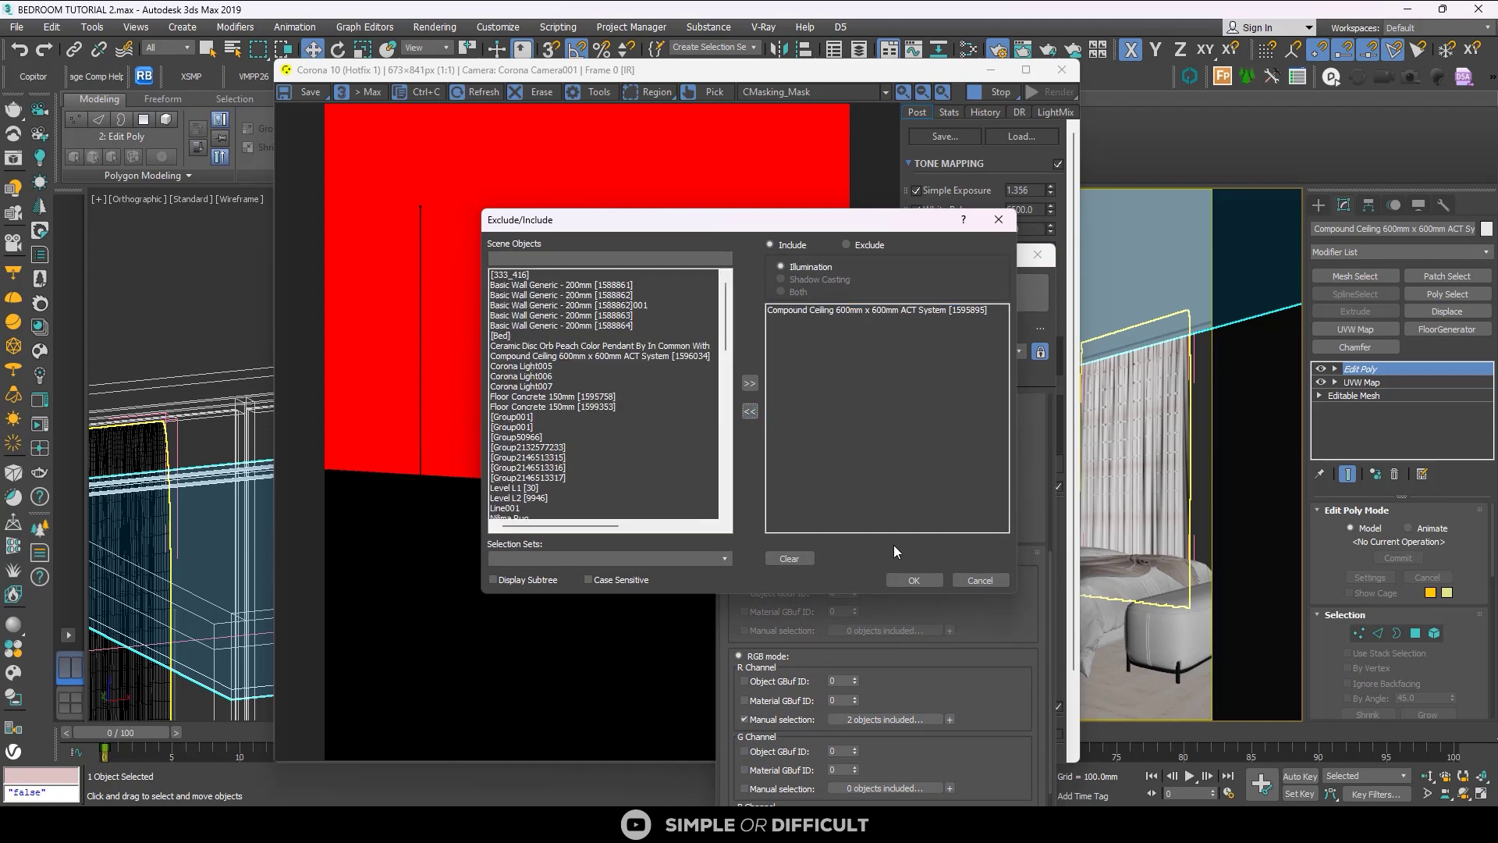
{"action": "left_click", "coordinate": [909, 579]}
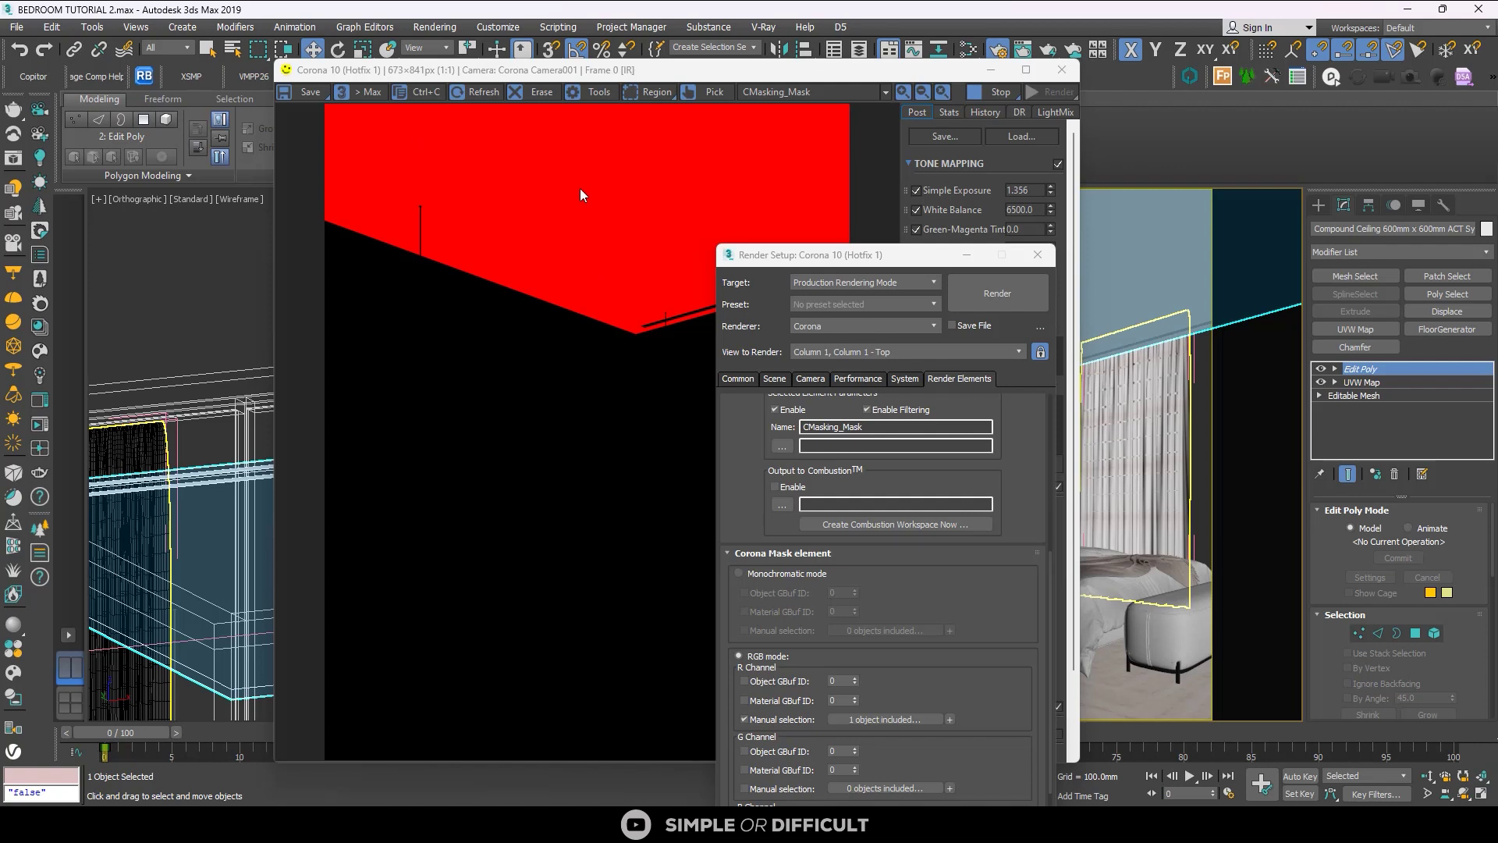
- Put away the render setup and frame buffer windows, and reopen the render setup at the Scene settings
{"action": "left_click", "coordinate": [1037, 255]}
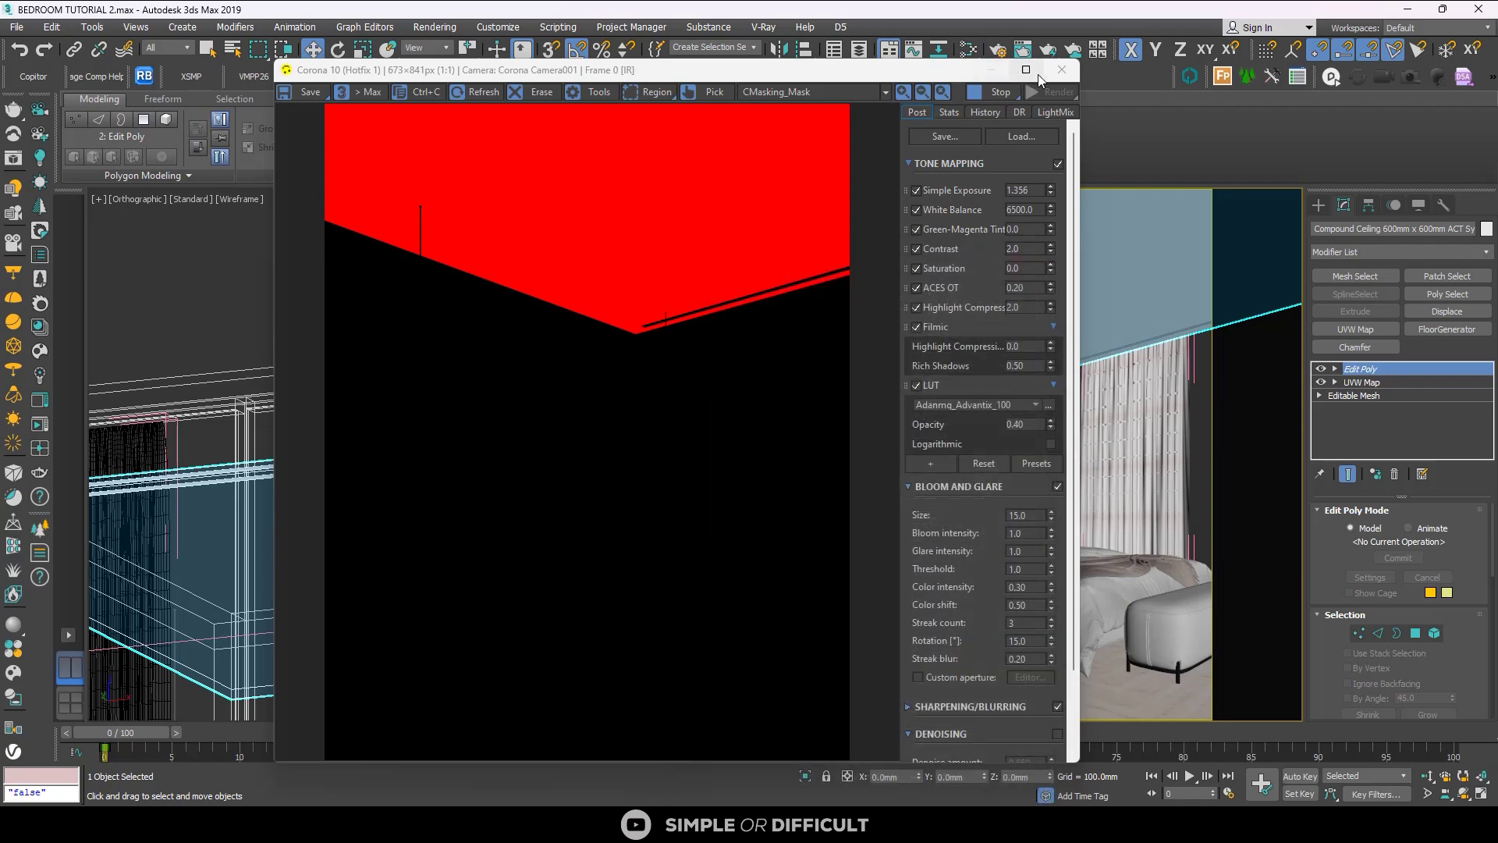
{"action": "left_click", "coordinate": [994, 72]}
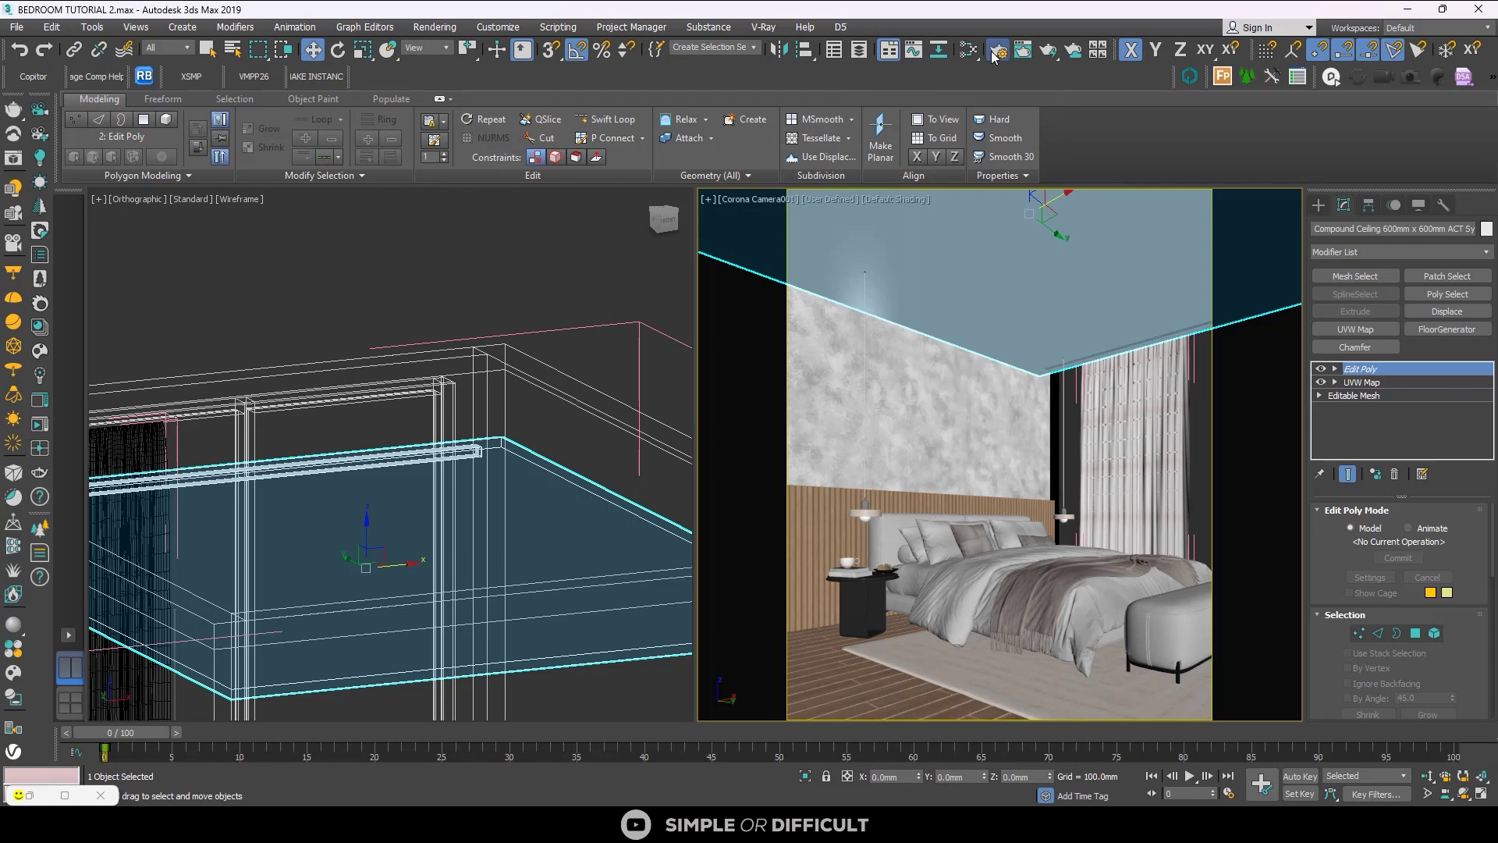
{"action": "key", "text": "F10"}
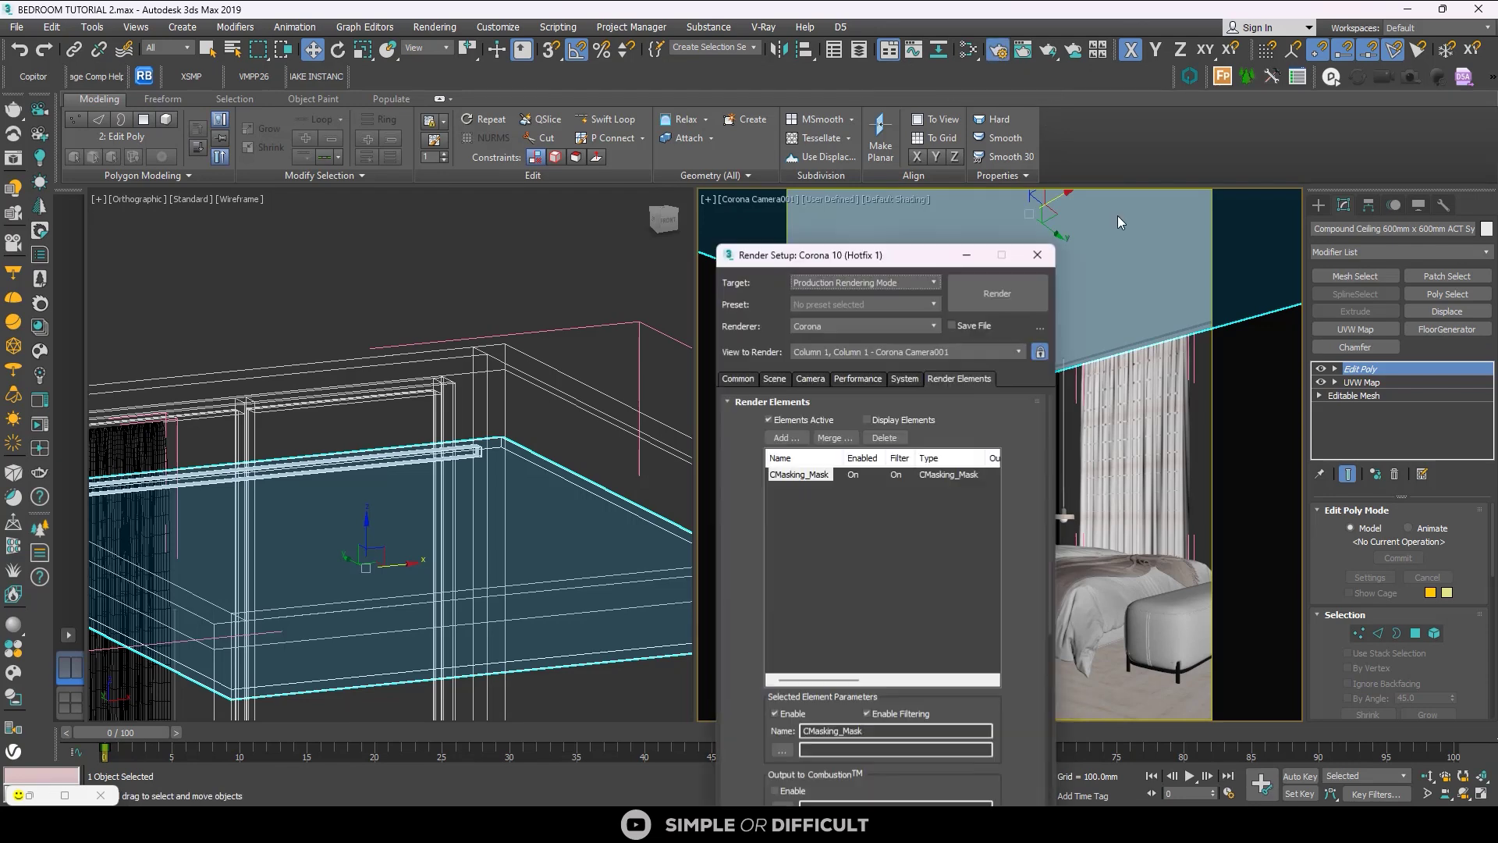
{"action": "left_click", "coordinate": [774, 379]}
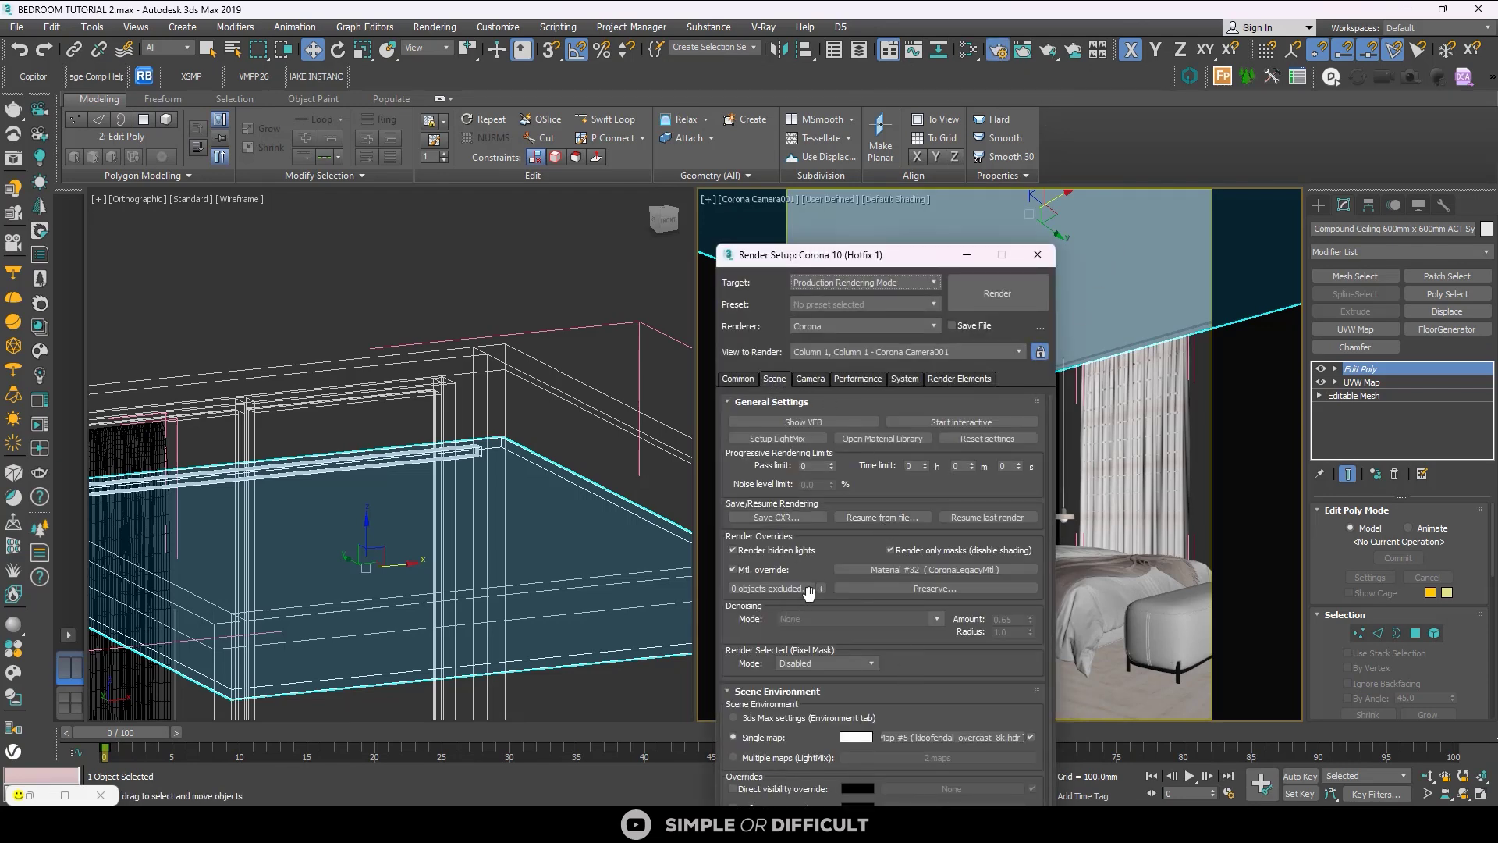
- Reopen the Corona frame buffer, display the BEAUTY pass and move the window clear of the render settings
{"action": "right_click", "coordinate": [367, 279]}
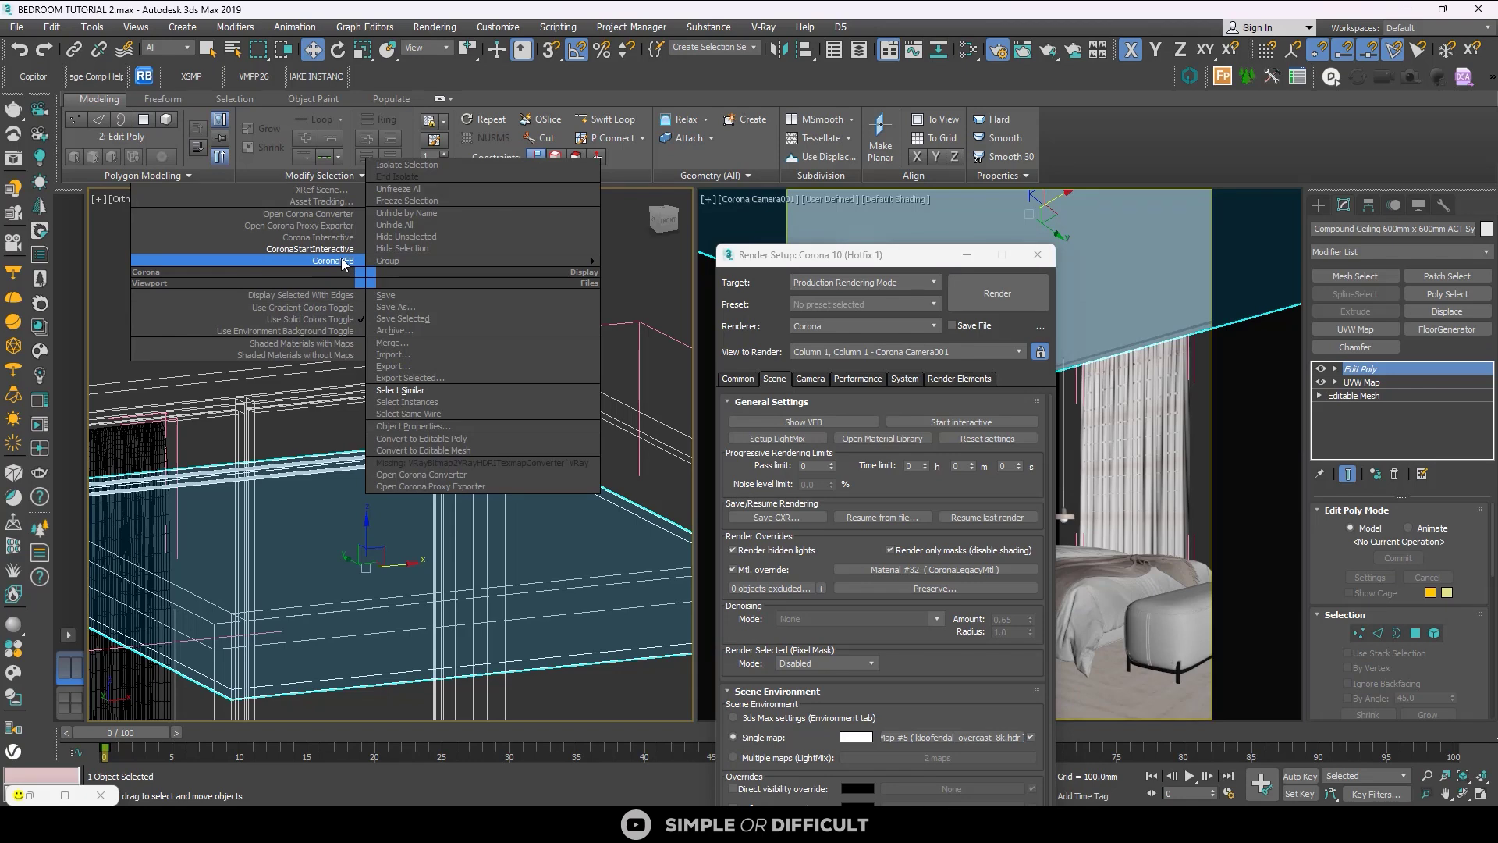
{"action": "left_click", "coordinate": [343, 261]}
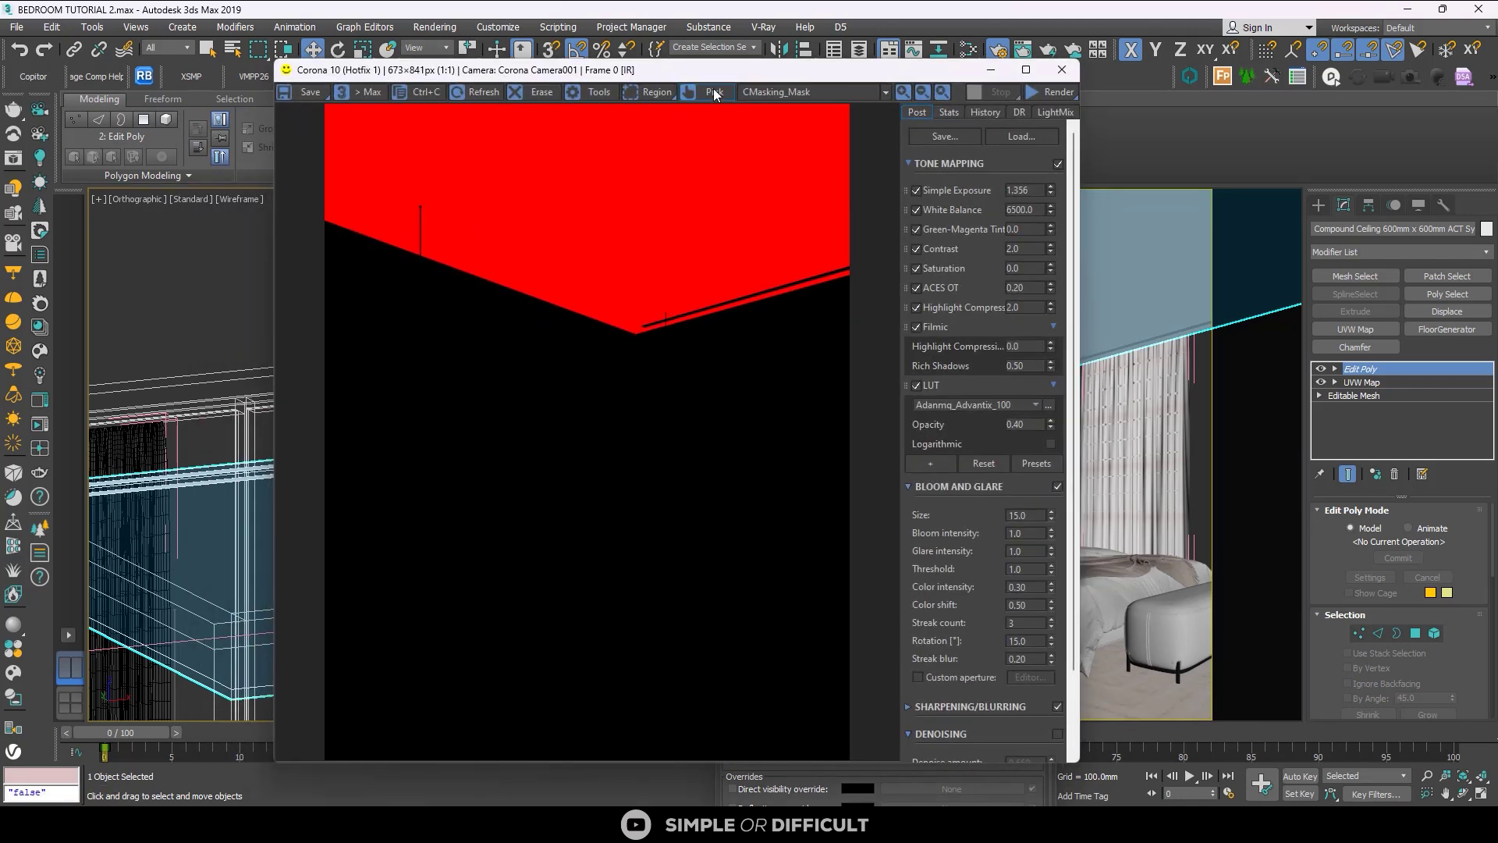
{"action": "left_click", "coordinate": [780, 92]}
{"action": "left_click", "coordinate": [781, 110]}
{"action": "left_click_drag", "start_coordinate": [781, 76], "coordinate": [427, 99]}
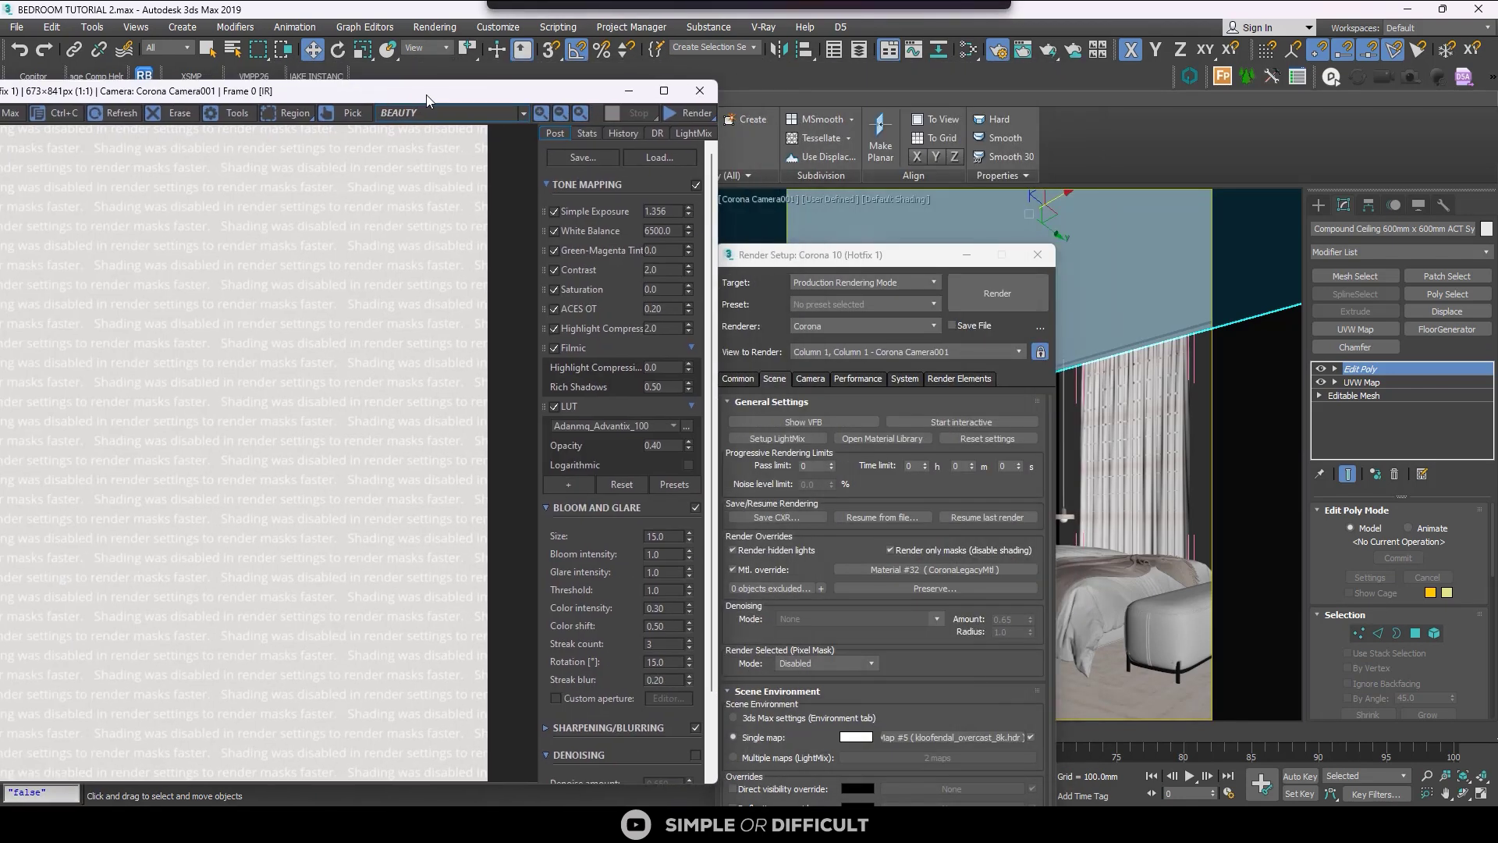
- Disable the hidden lights, material override and mask-only rendering options in the render overrides
{"action": "left_click", "coordinate": [733, 550]}
{"action": "left_click", "coordinate": [734, 569]}
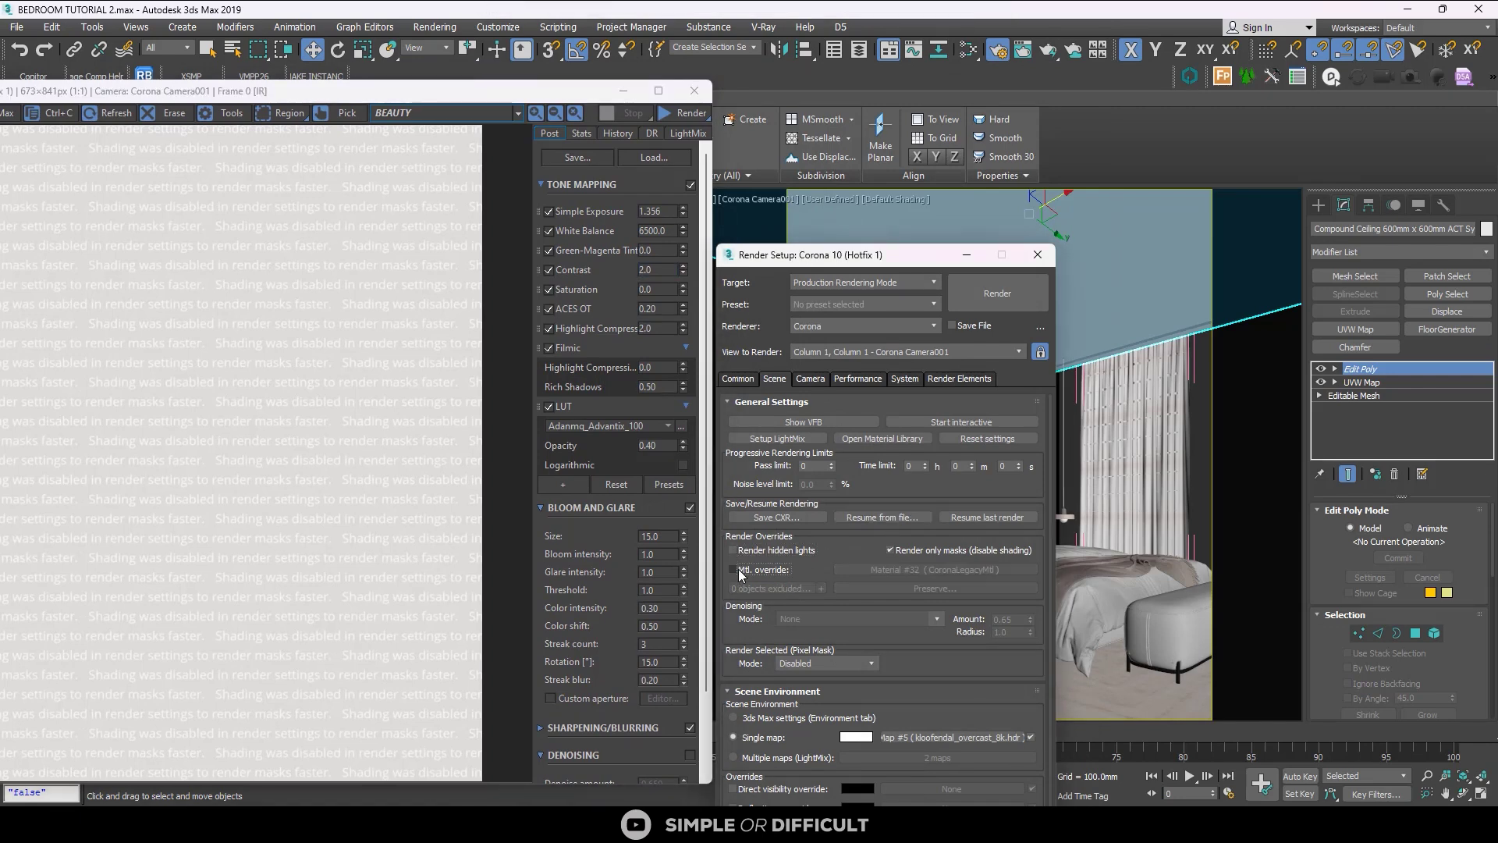
{"action": "left_click", "coordinate": [890, 550]}
- Restart the interactive render of the bedroom camera view with full shading
{"action": "left_click", "coordinate": [590, 94]}
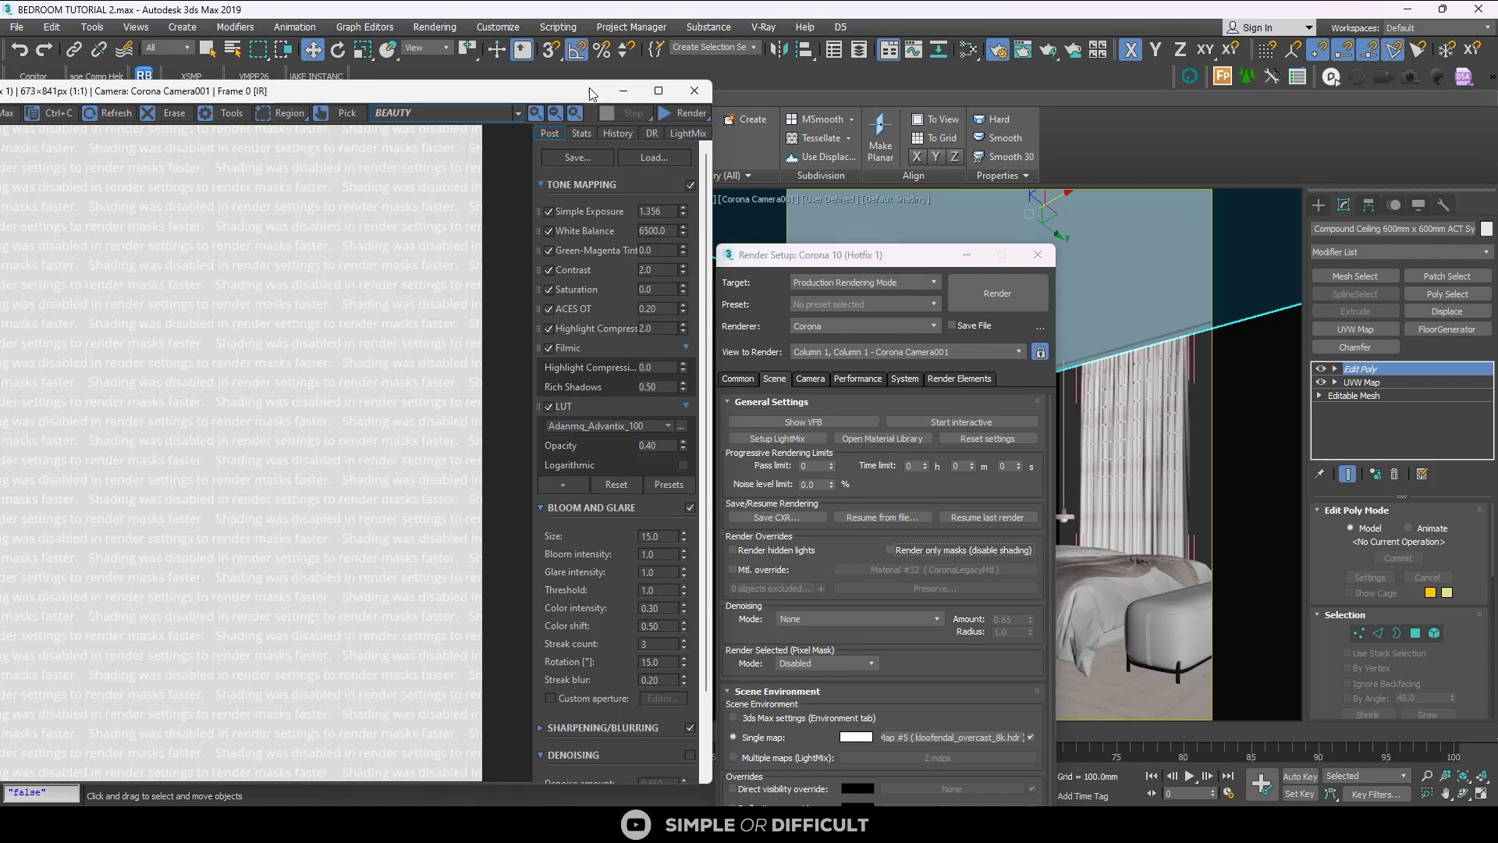
{"action": "left_click_drag", "start_coordinate": [591, 92], "coordinate": [732, 56]}
{"action": "left_click", "coordinate": [848, 81]}
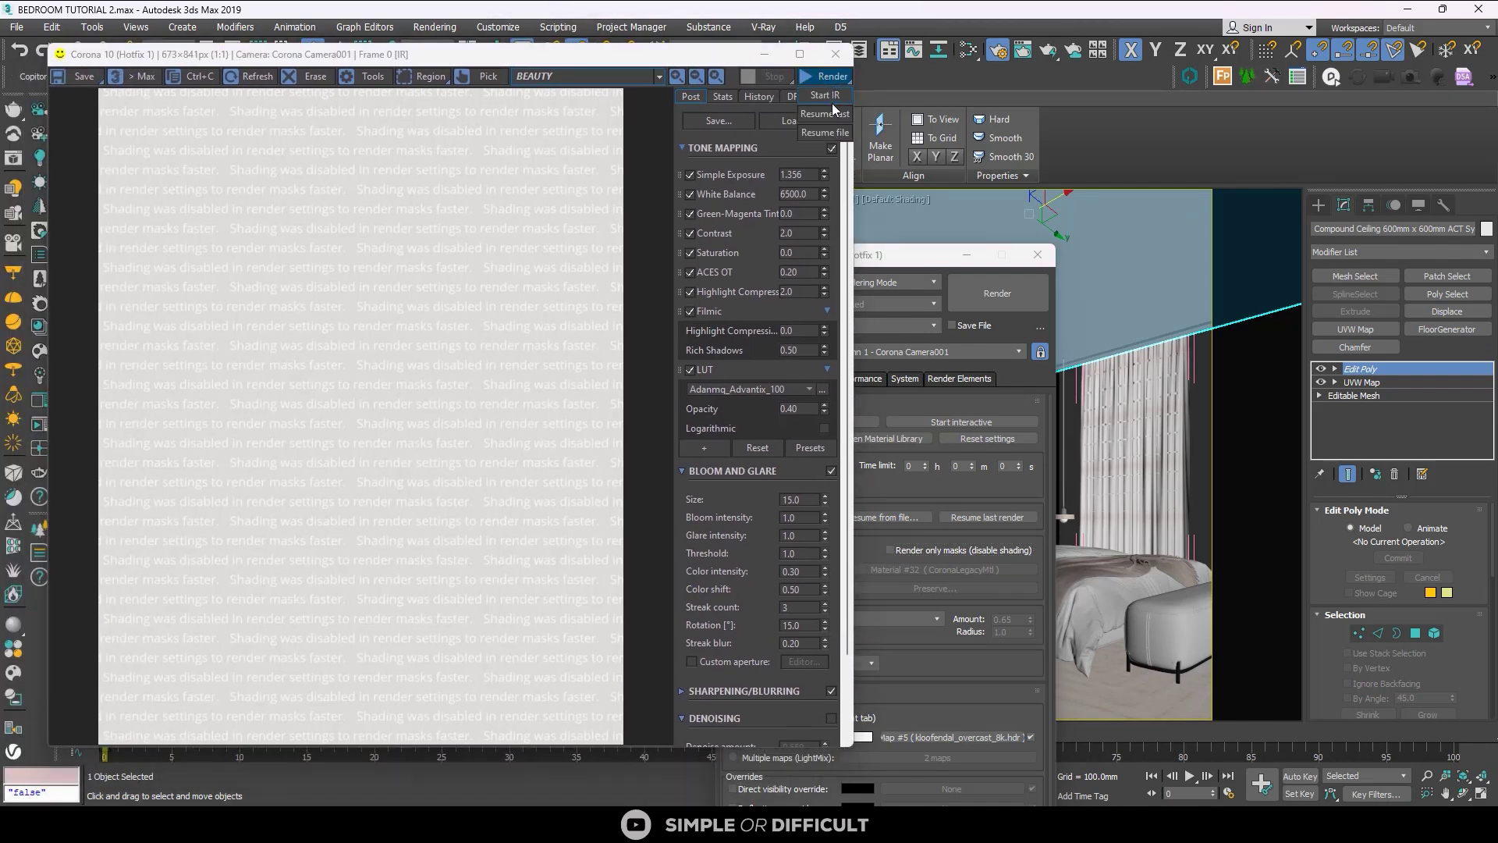
{"action": "left_click", "coordinate": [832, 101]}
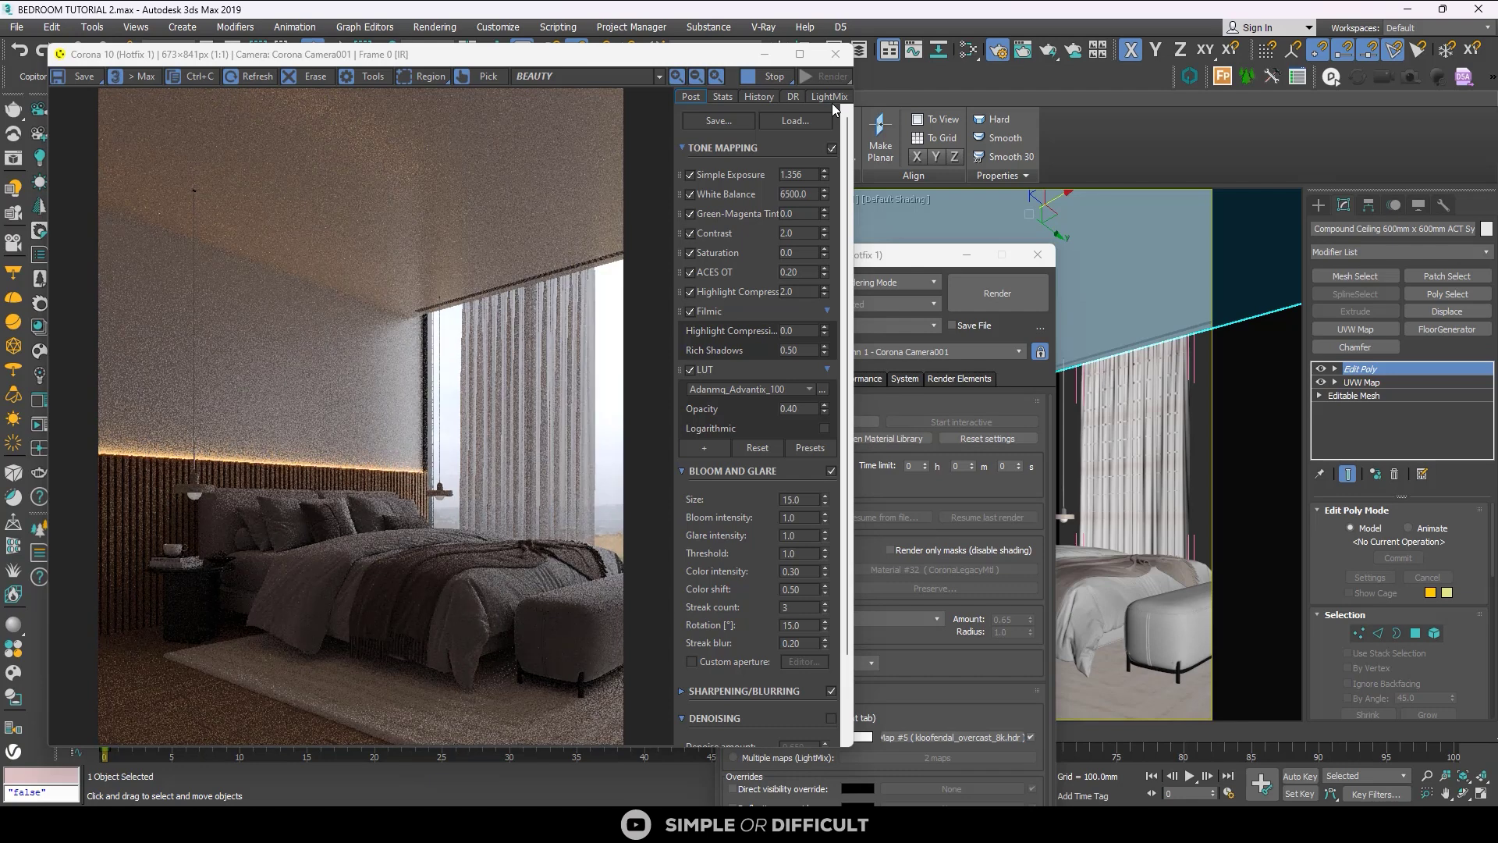
- Select the window curtain, move the frame buffer aside and show the scene in a Top viewport
{"action": "left_click", "coordinate": [1094, 376]}
{"action": "left_click_drag", "start_coordinate": [658, 63], "coordinate": [1282, 300]}
{"action": "key", "text": "t"}
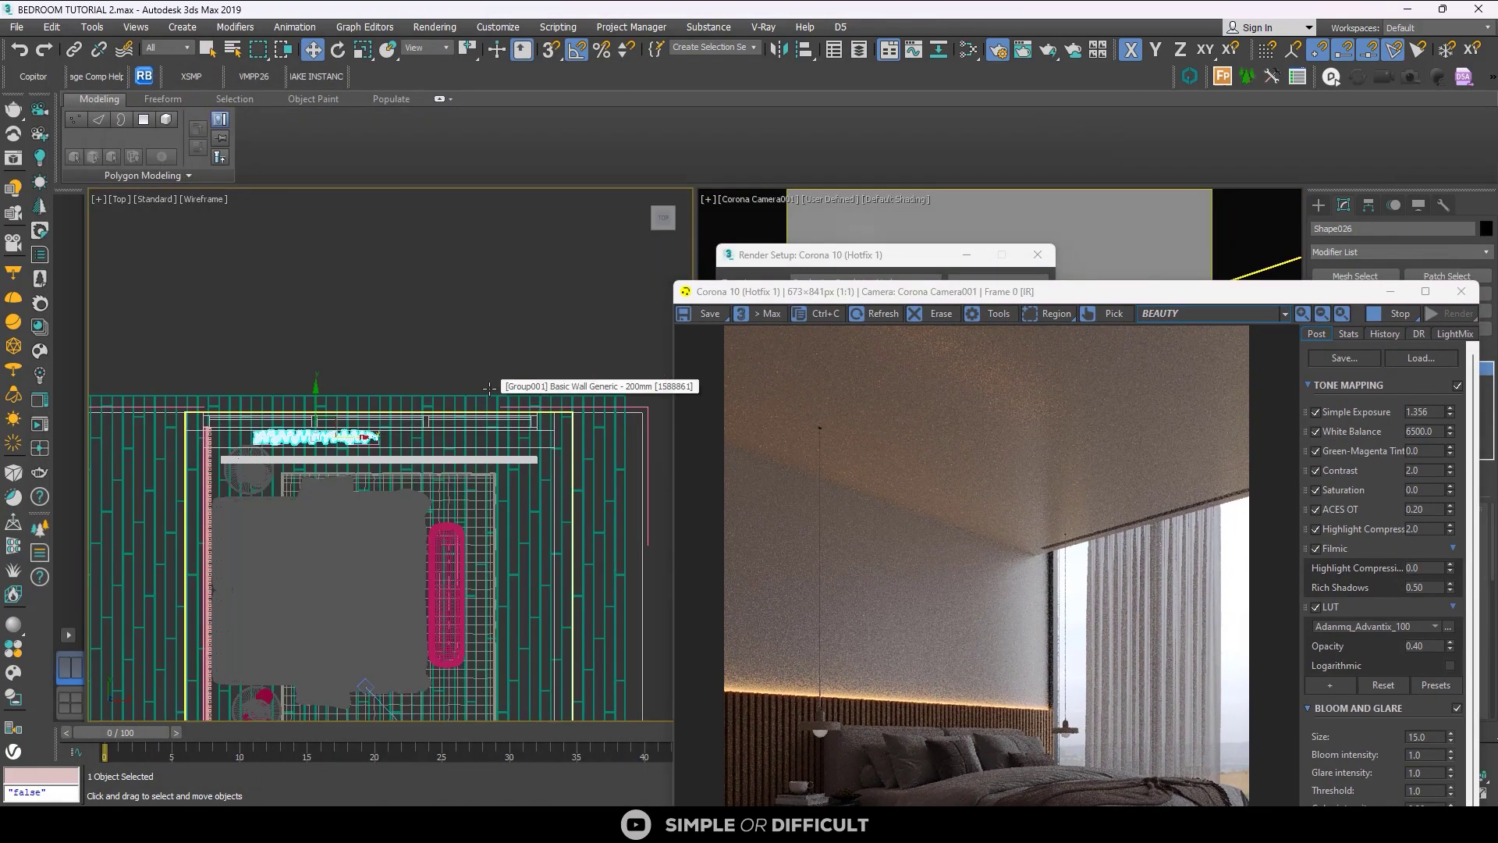